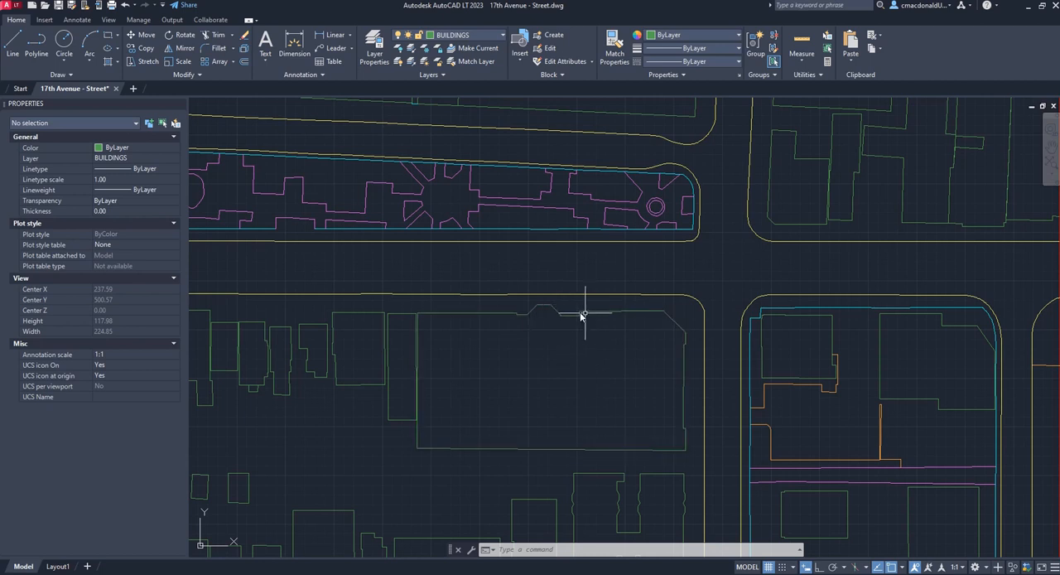
Join the large building's outline and the separate segments along its upper edge into one polyline using PEDIT Multiple, with a 0.00 fuzz distance
{"action": "scroll", "coordinate": [559, 356], "scroll_direction": "up", "scroll_amount": 2}
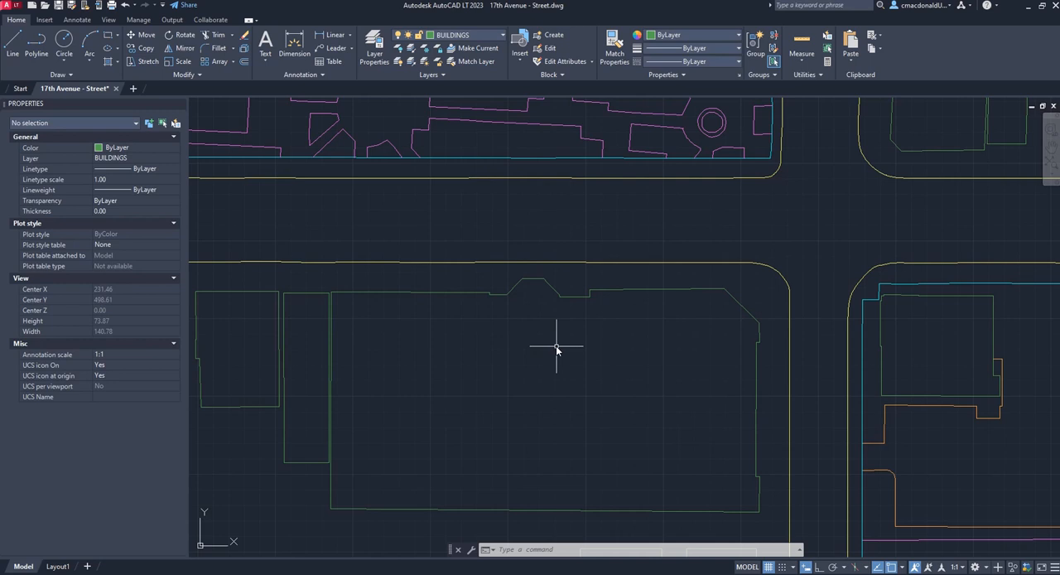
{"action": "type", "text": "PEDI"}
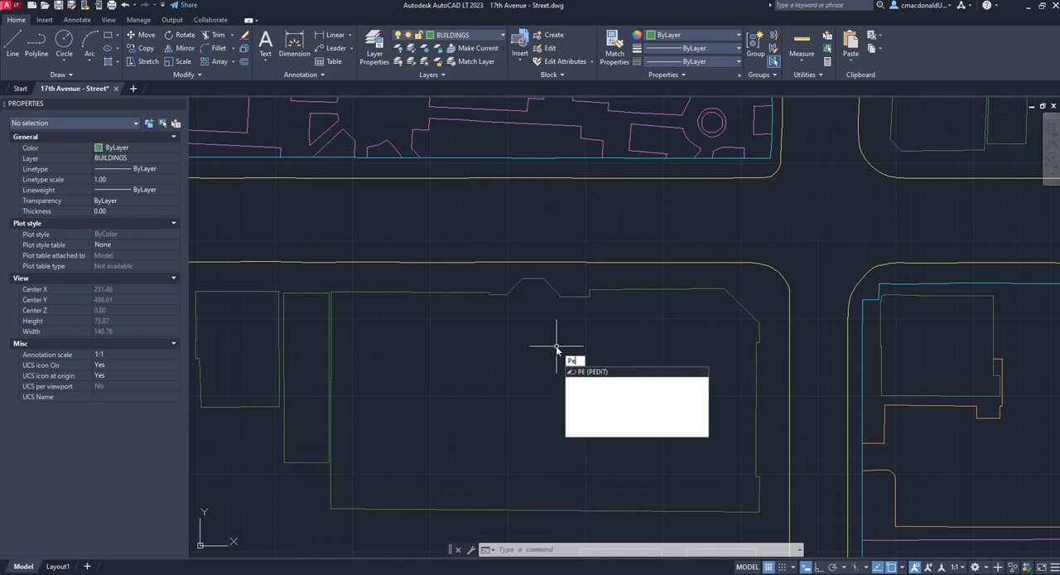
{"action": "type", "text": "T"}
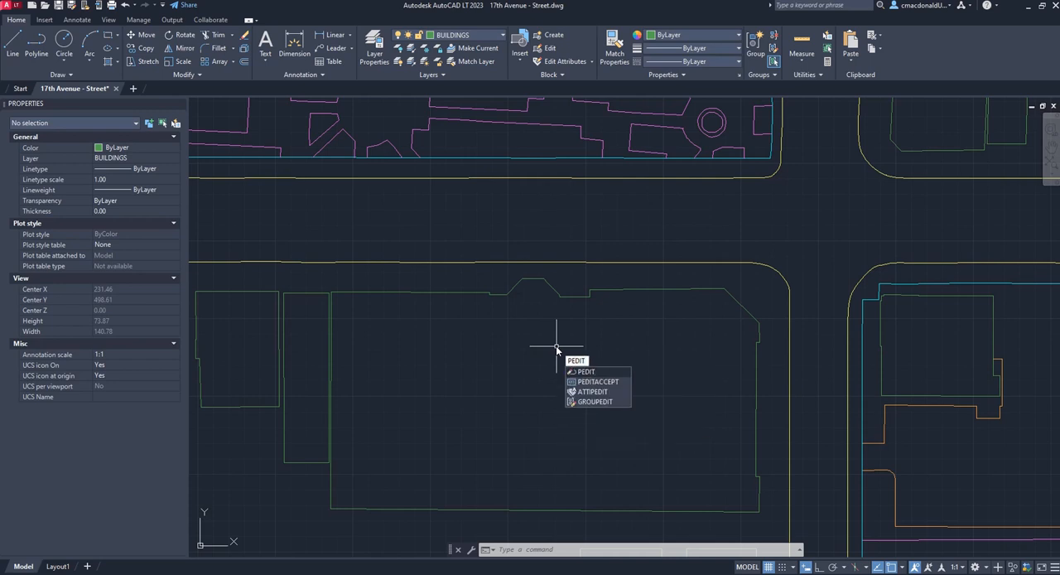
{"action": "key", "text": "Return"}
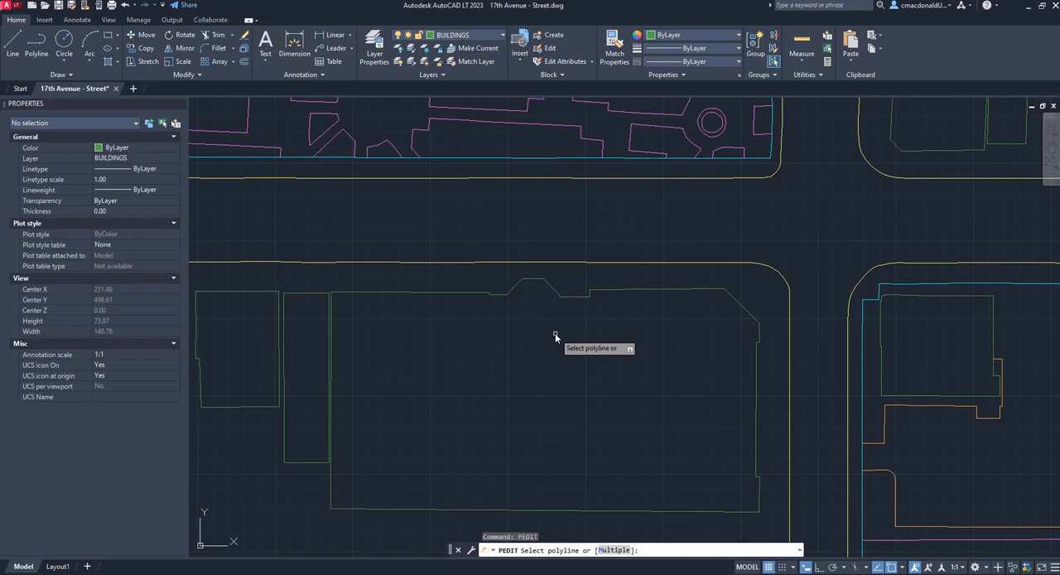
{"action": "type", "text": "m"}
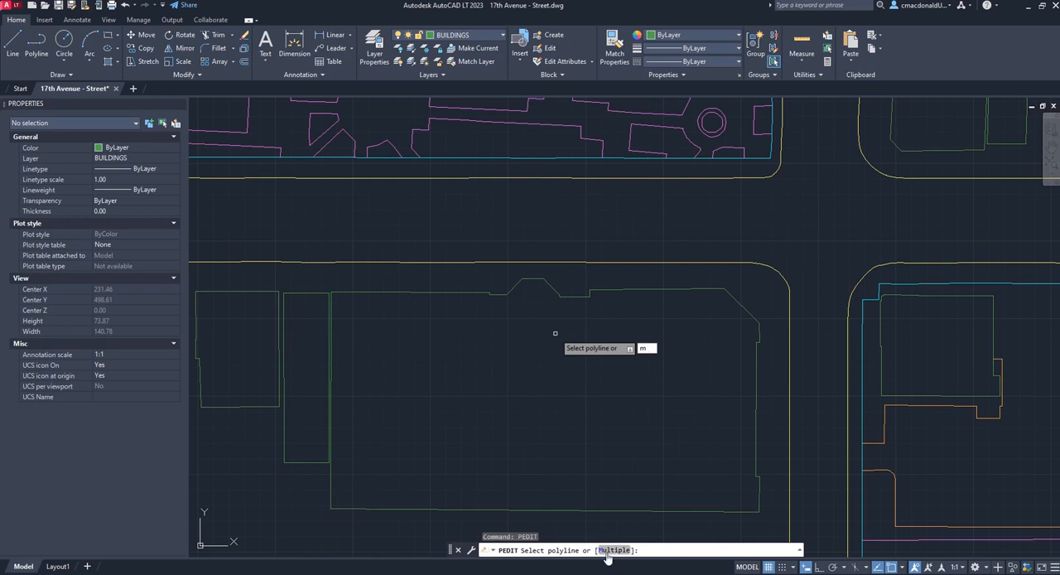
{"action": "key", "text": "Return"}
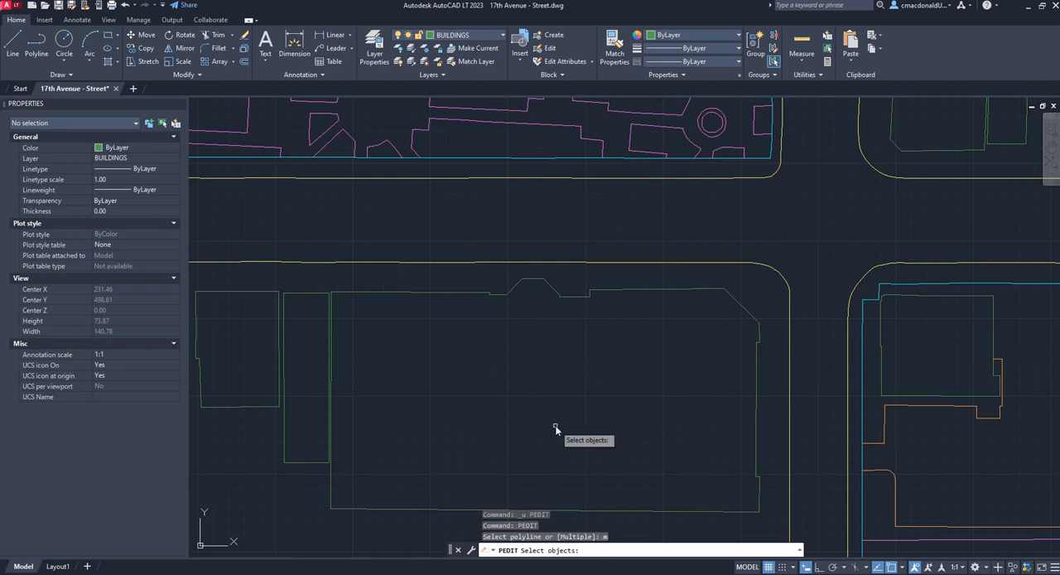
{"action": "left_click", "coordinate": [582, 293]}
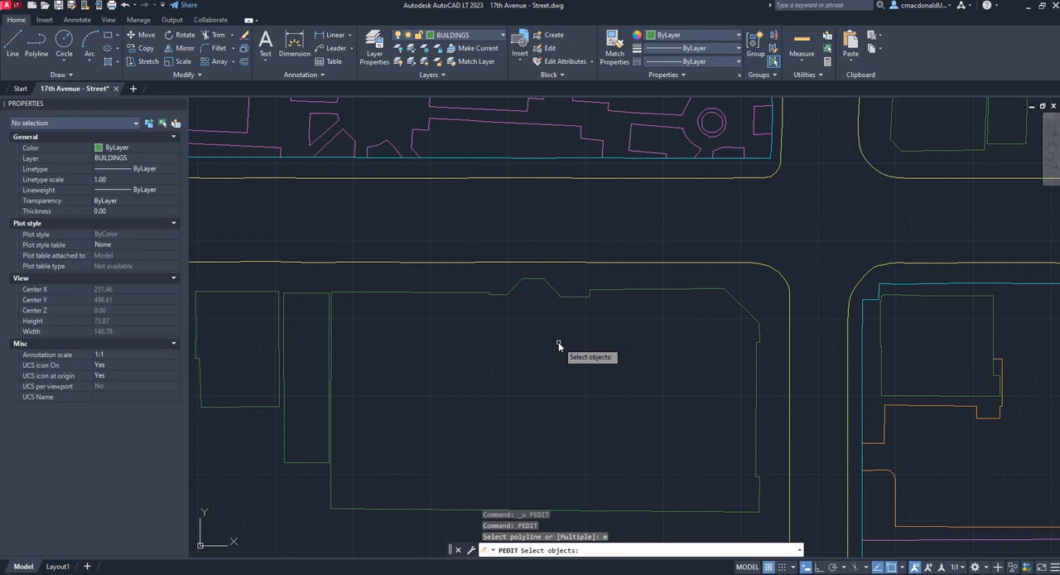
{"action": "left_click", "coordinate": [557, 295]}
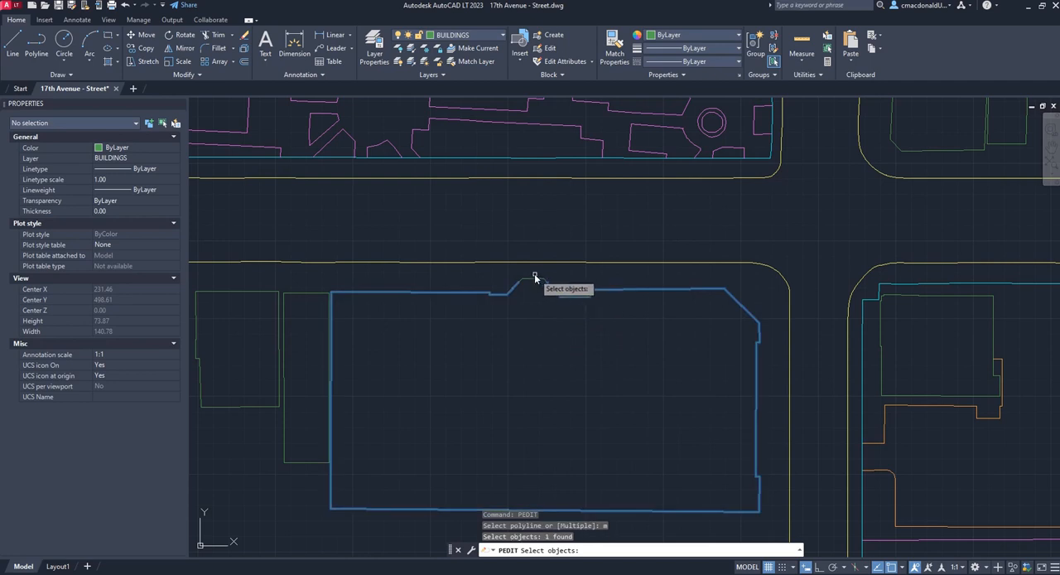
{"action": "left_click", "coordinate": [530, 280]}
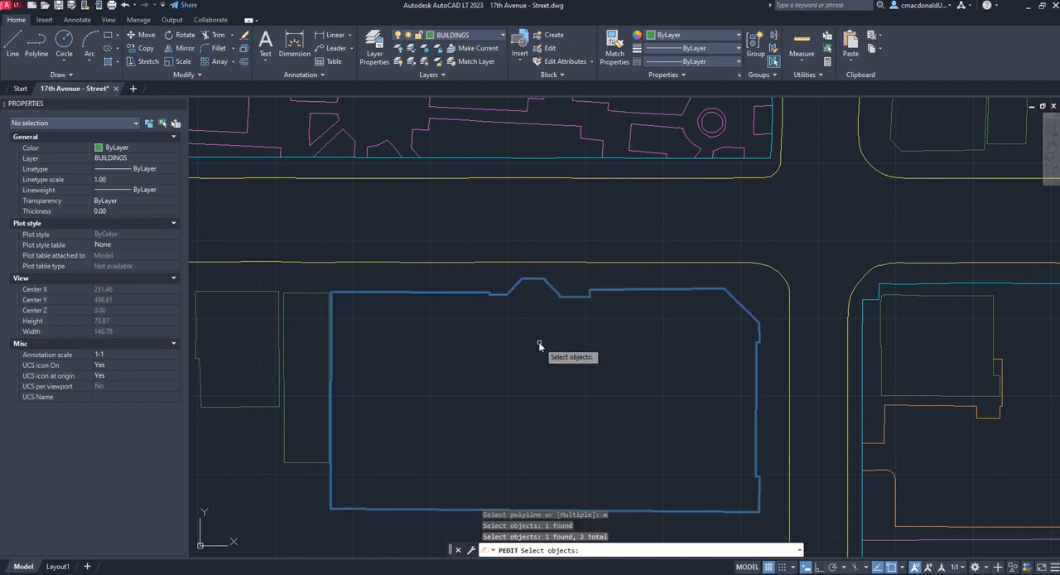
{"action": "key", "text": "Return"}
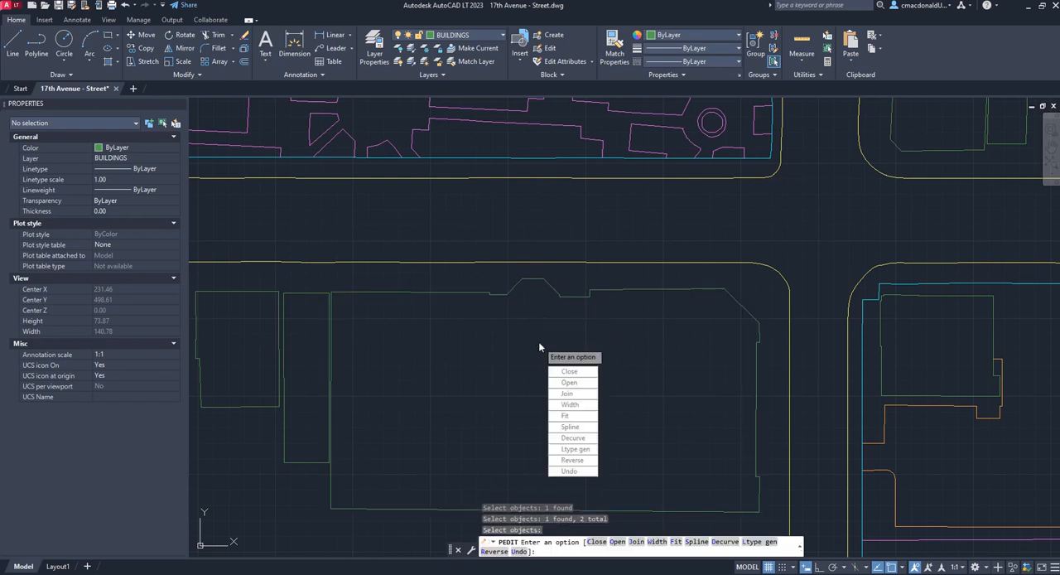
{"action": "type", "text": "j"}
{"action": "key", "text": "Return"}
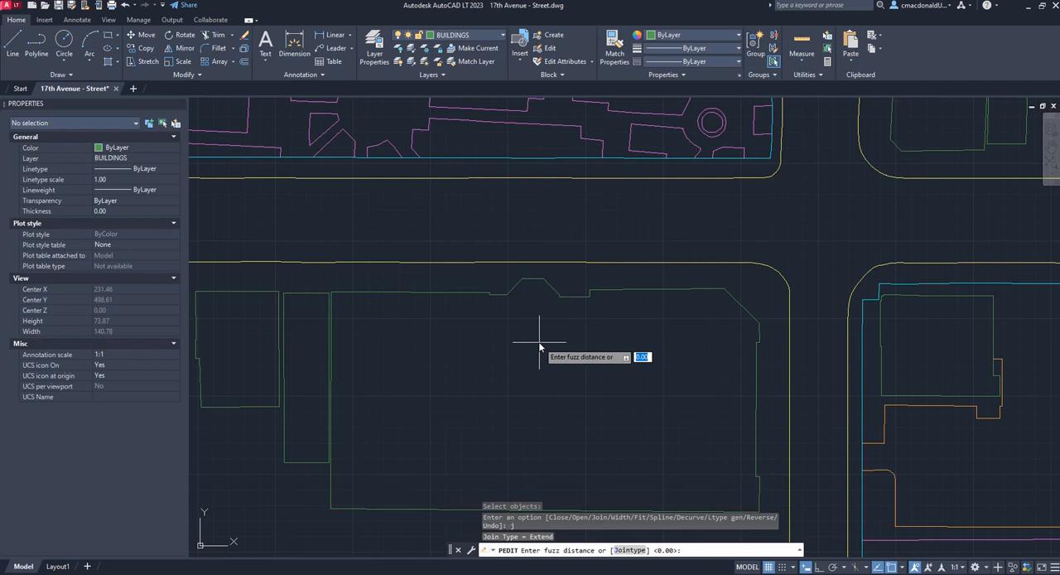
{"action": "key", "text": "Return"}
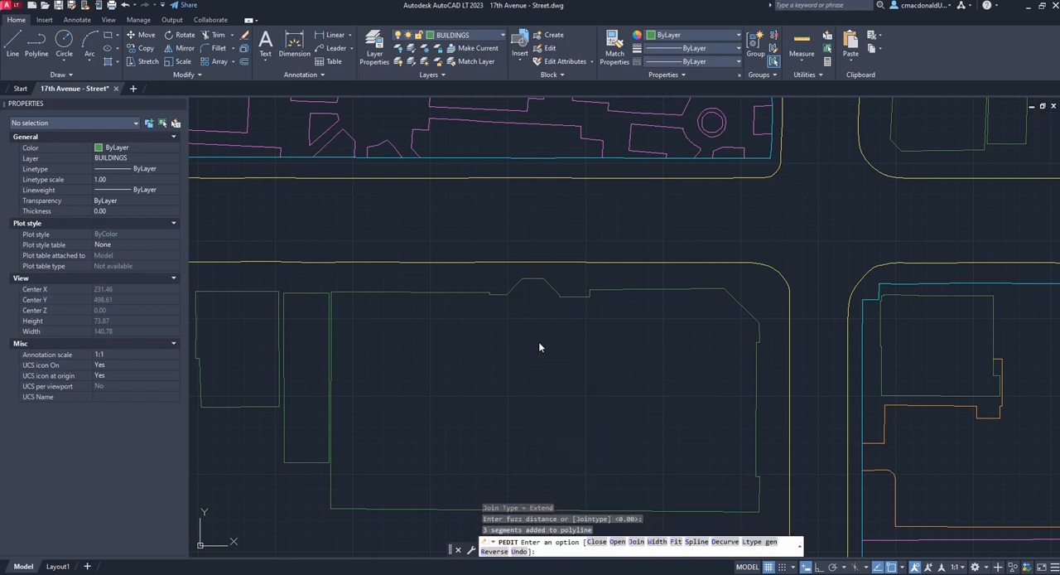
{"action": "key", "text": "Return"}
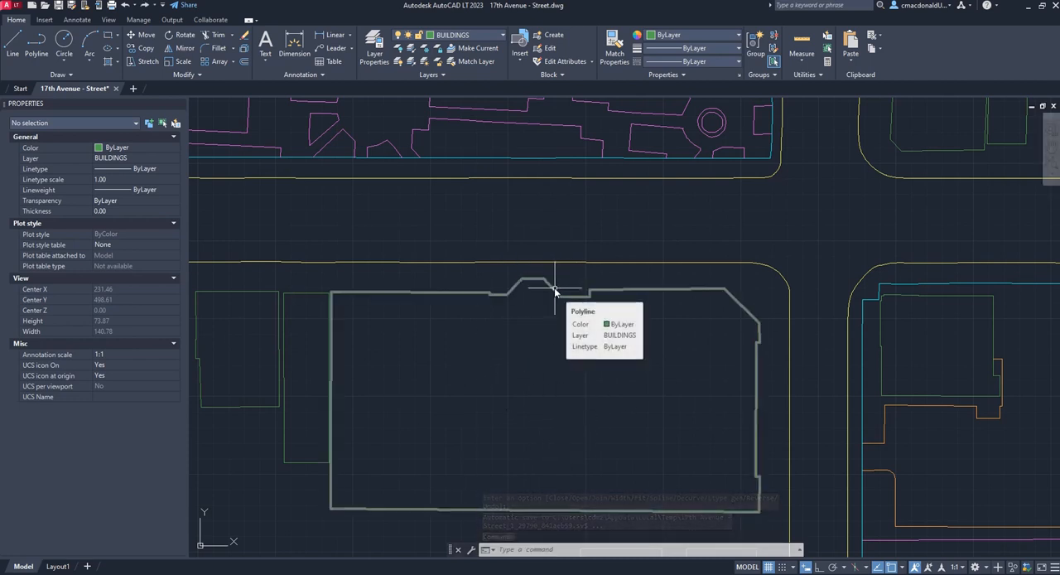
{"action": "left_click", "coordinate": [554, 288]}
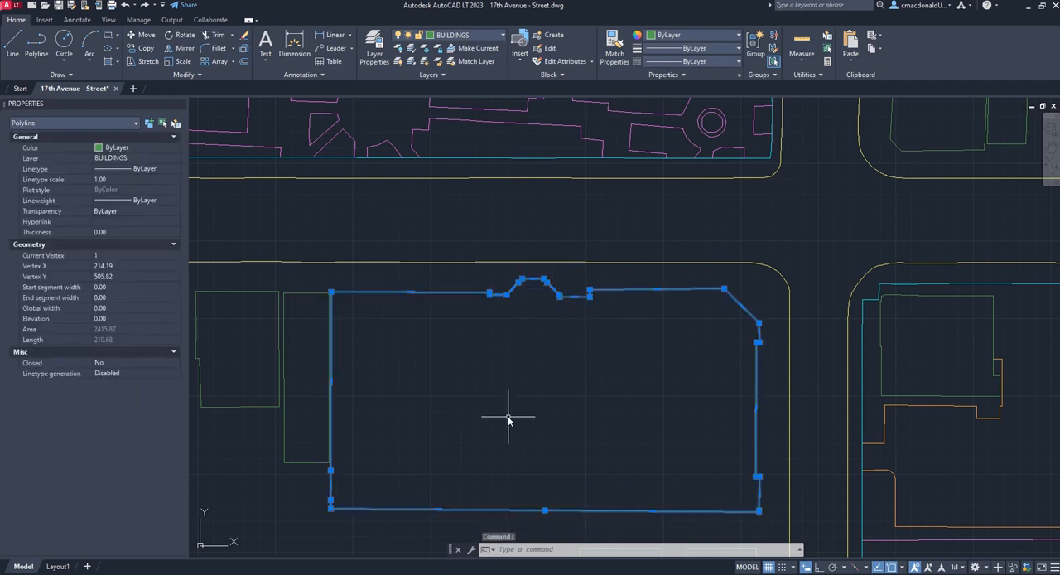
{"action": "key", "text": "Escape"}
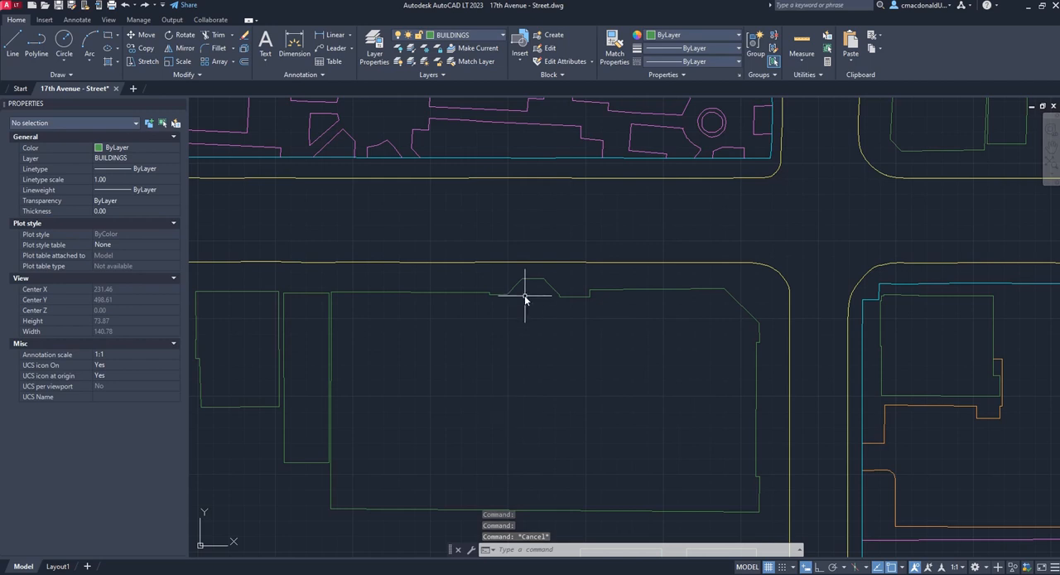
Switch to Layout1 and modify its page setup to use the DWG To PDF.pc3 plotter
{"action": "scroll", "coordinate": [524, 292], "scroll_direction": "down", "scroll_amount": 4}
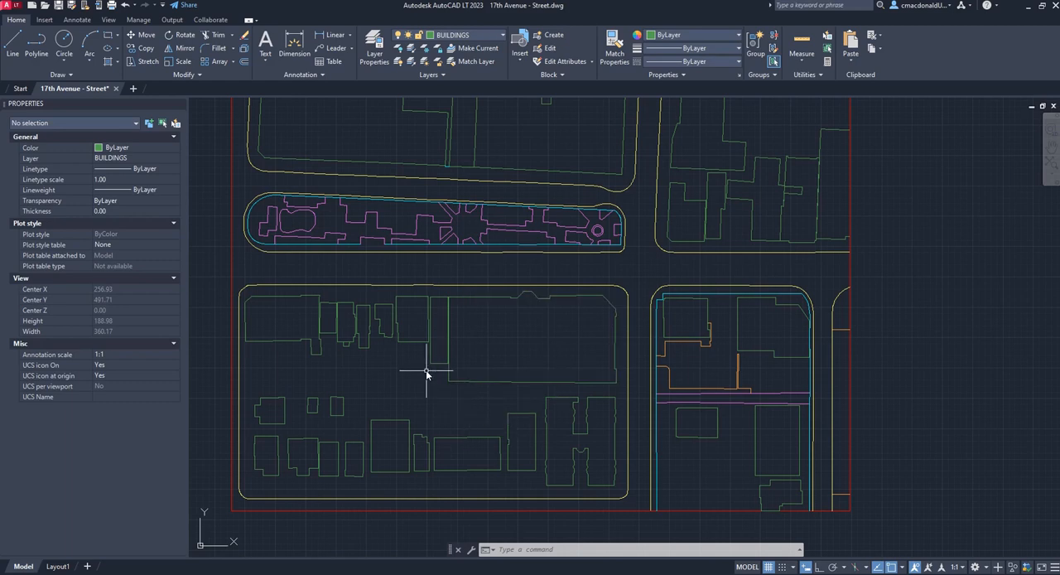
{"action": "left_click", "coordinate": [57, 566]}
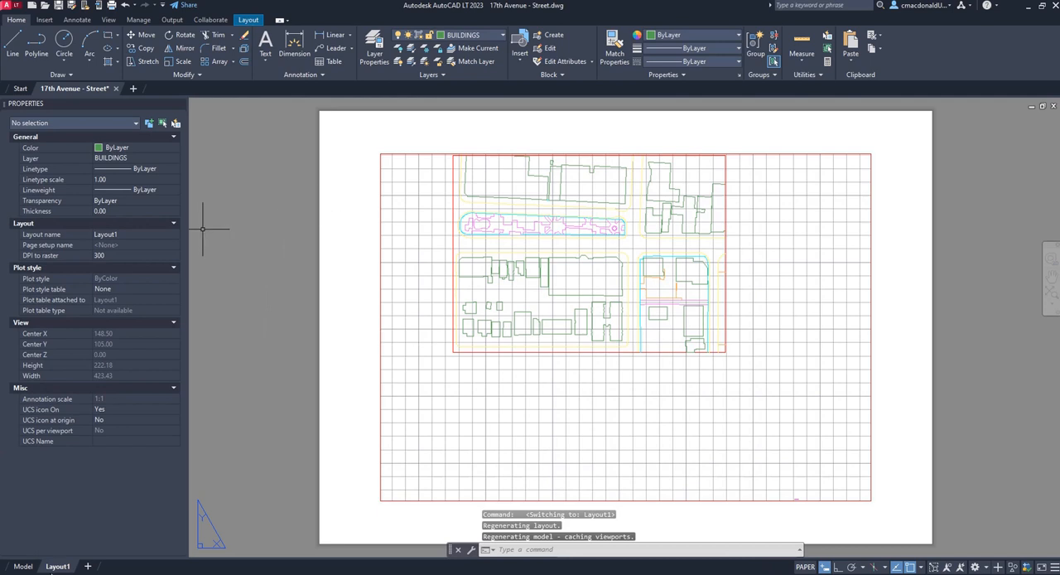
{"action": "left_click", "coordinate": [296, 333]}
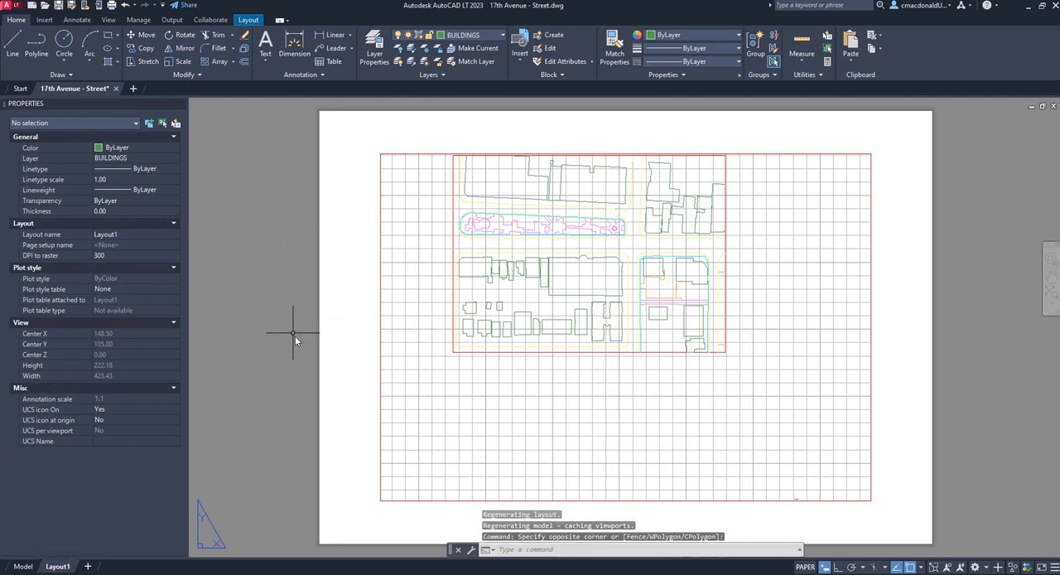
{"action": "left_click", "coordinate": [248, 21]}
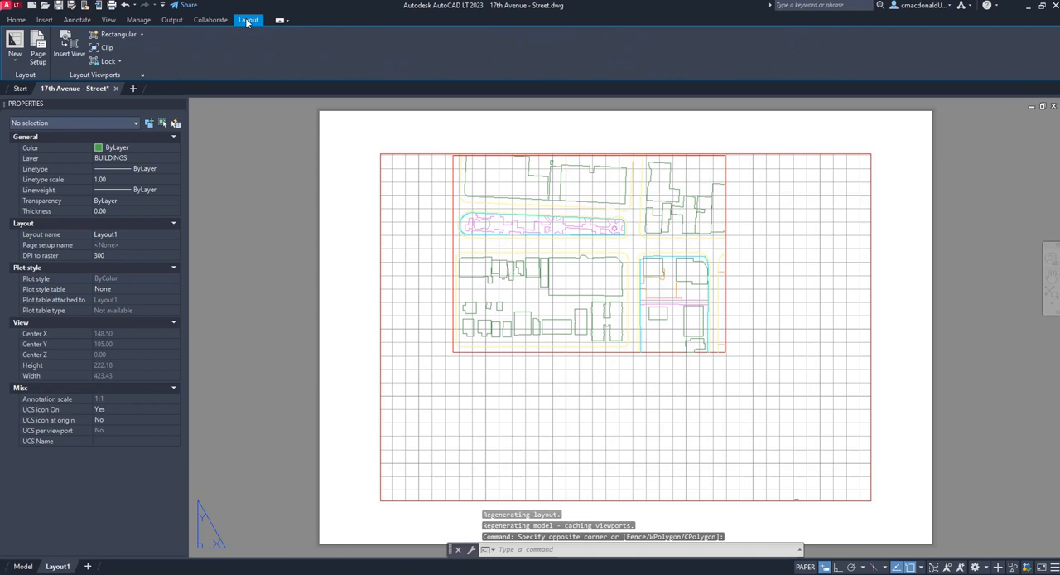
{"action": "left_click", "coordinate": [38, 50]}
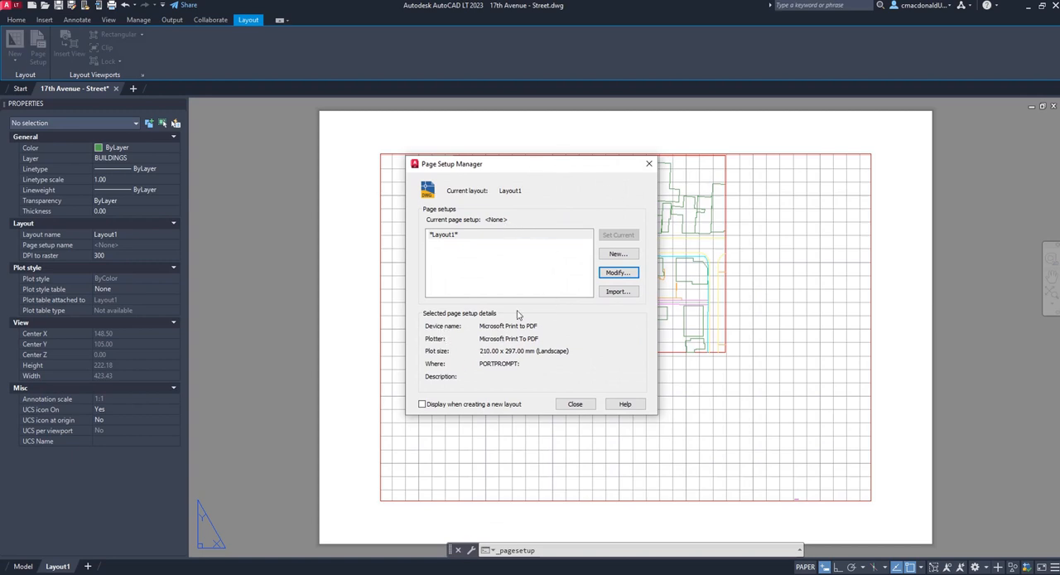
{"action": "left_click", "coordinate": [617, 273]}
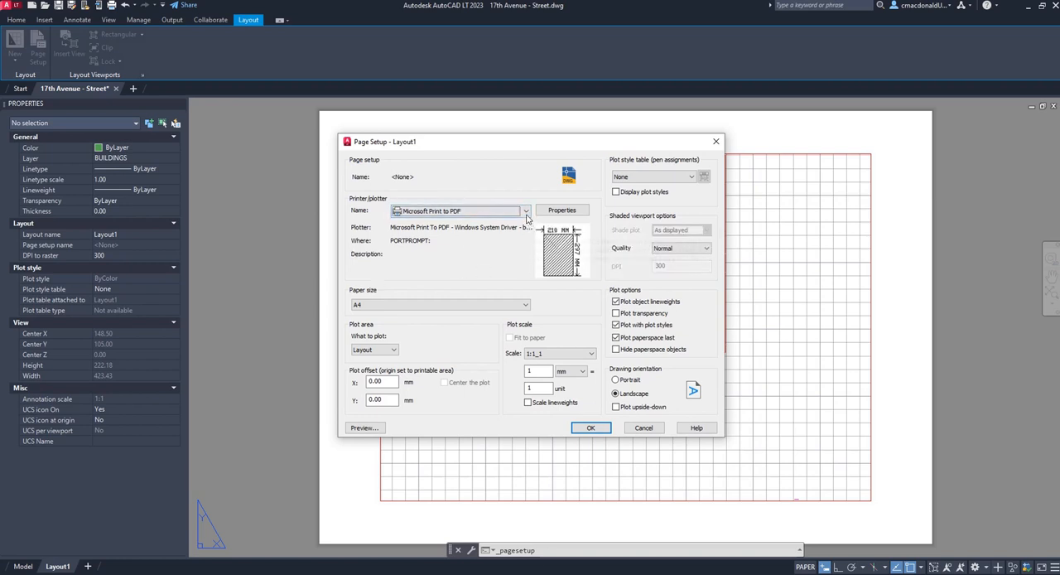
{"action": "left_click", "coordinate": [525, 213]}
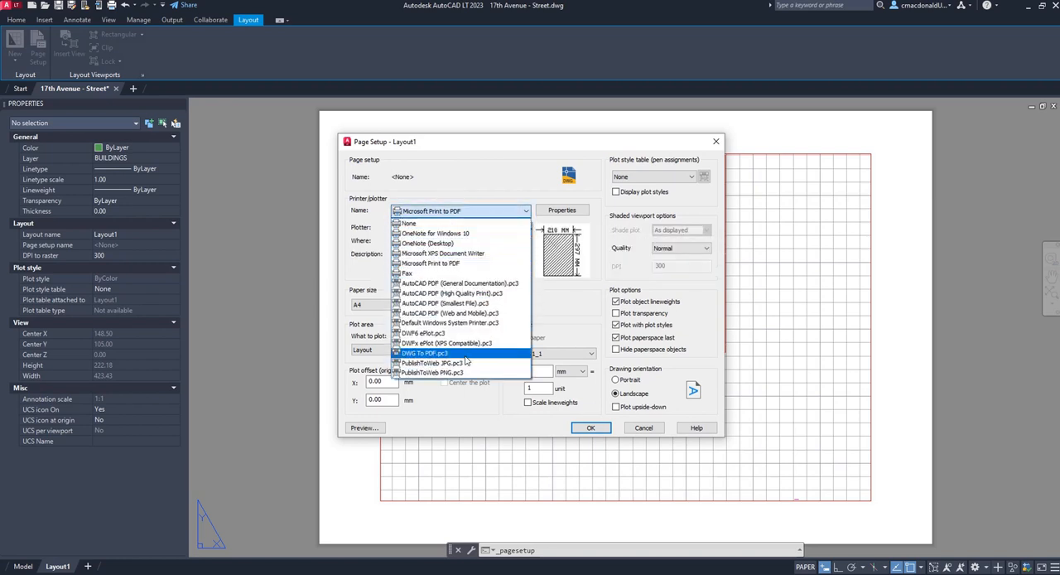
{"action": "left_click", "coordinate": [467, 355]}
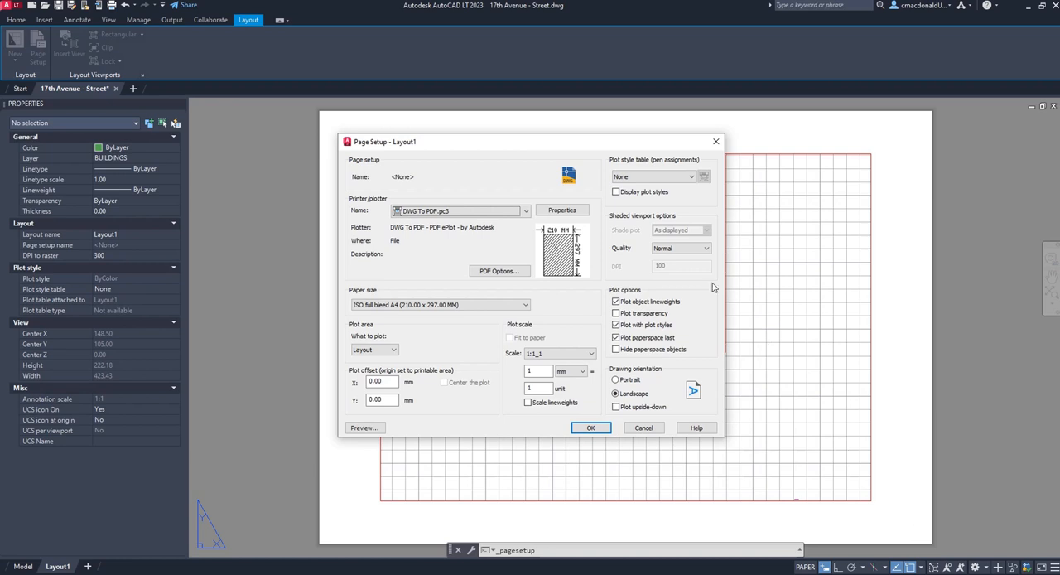
Set the page setup's paper size to ARCH full bleed D (36.00 x 24.00 Inches)
{"action": "left_click", "coordinate": [525, 306]}
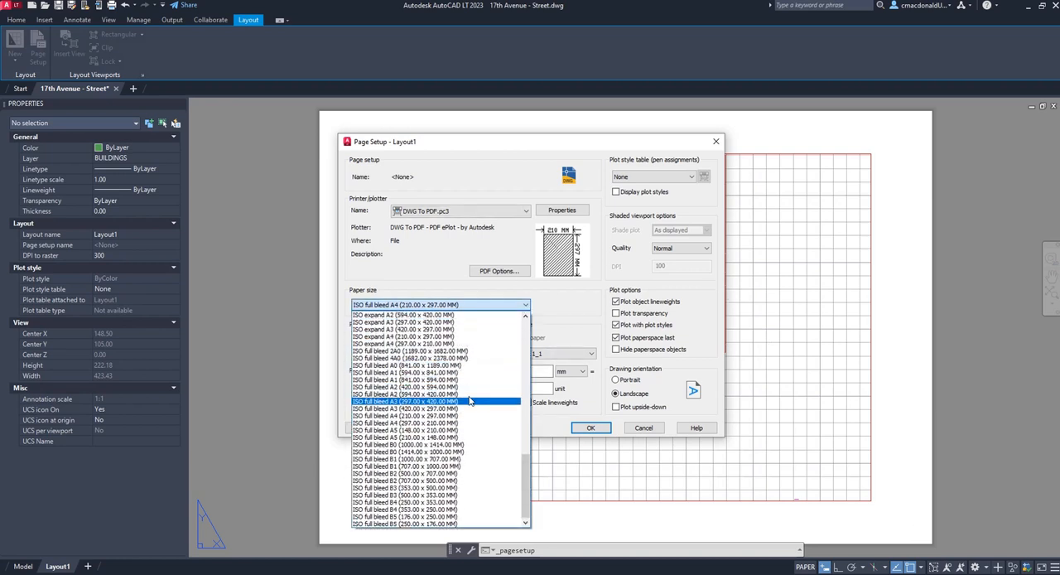
{"action": "scroll", "coordinate": [468, 400], "scroll_direction": "up", "scroll_amount": 9}
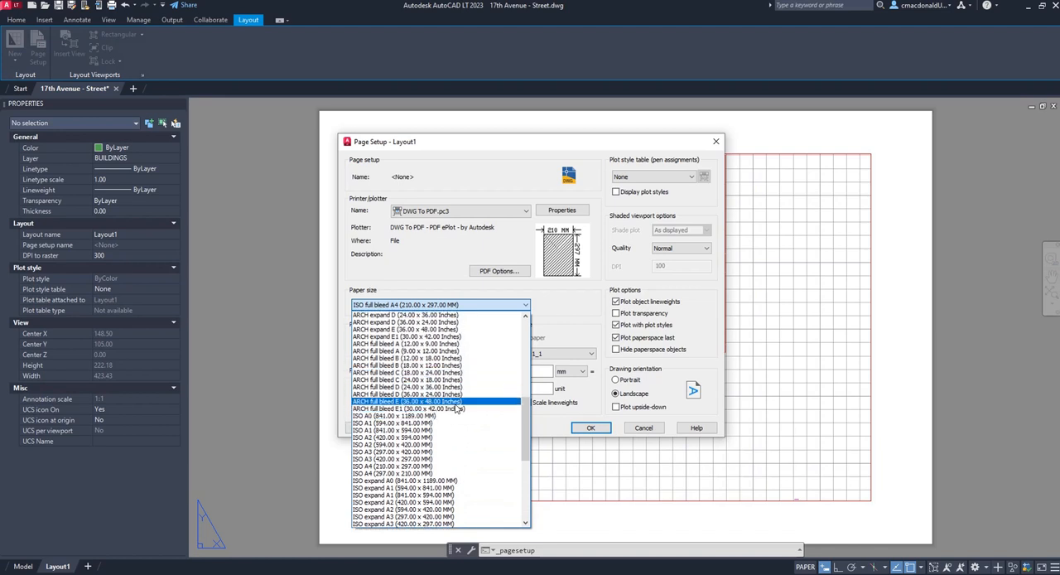
{"action": "left_click", "coordinate": [456, 394]}
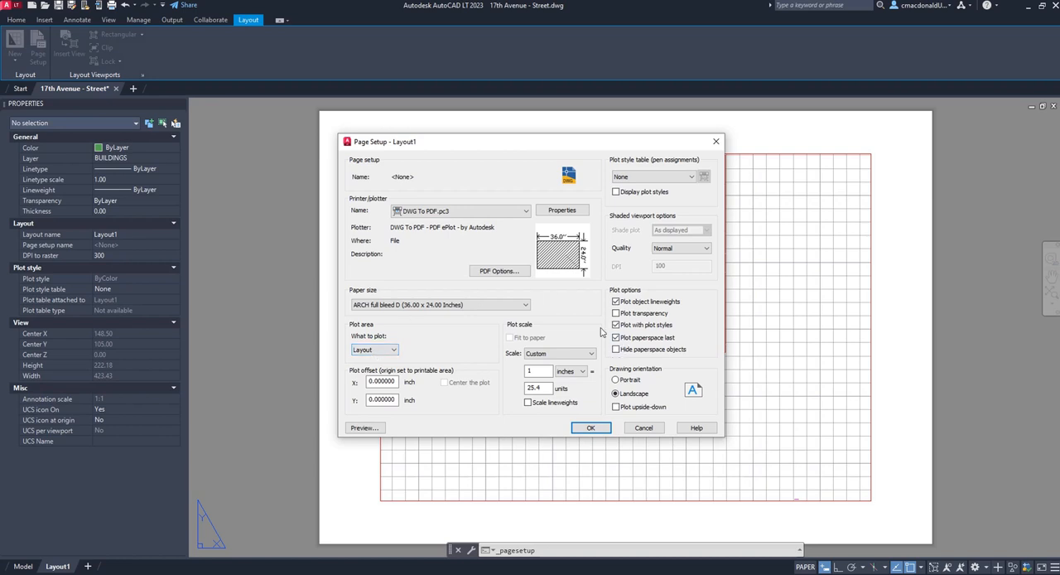
Set the plot scale to 1 mm = 1 unit
{"action": "left_click", "coordinate": [591, 354]}
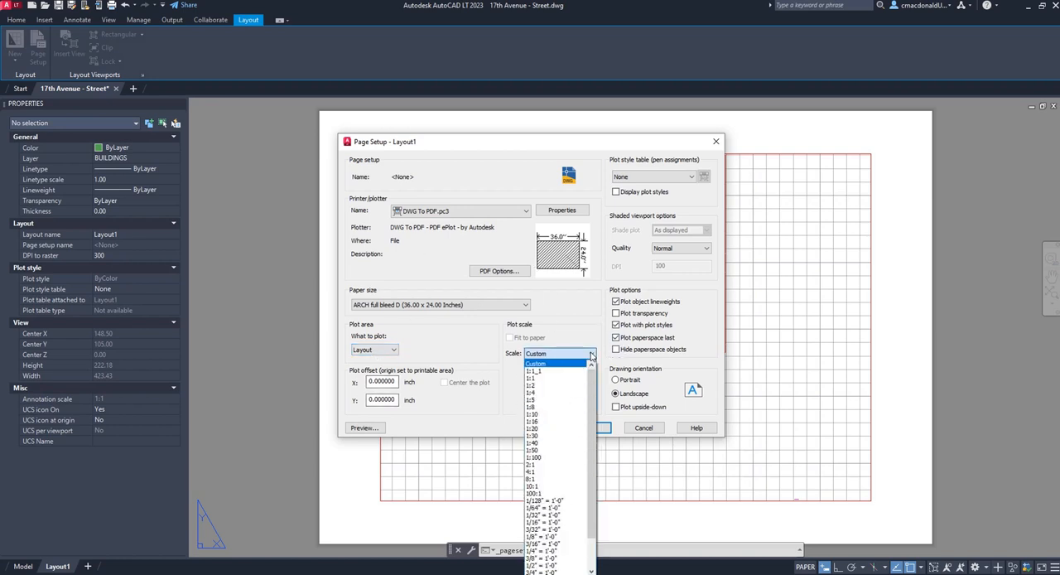
{"action": "left_click", "coordinate": [561, 371]}
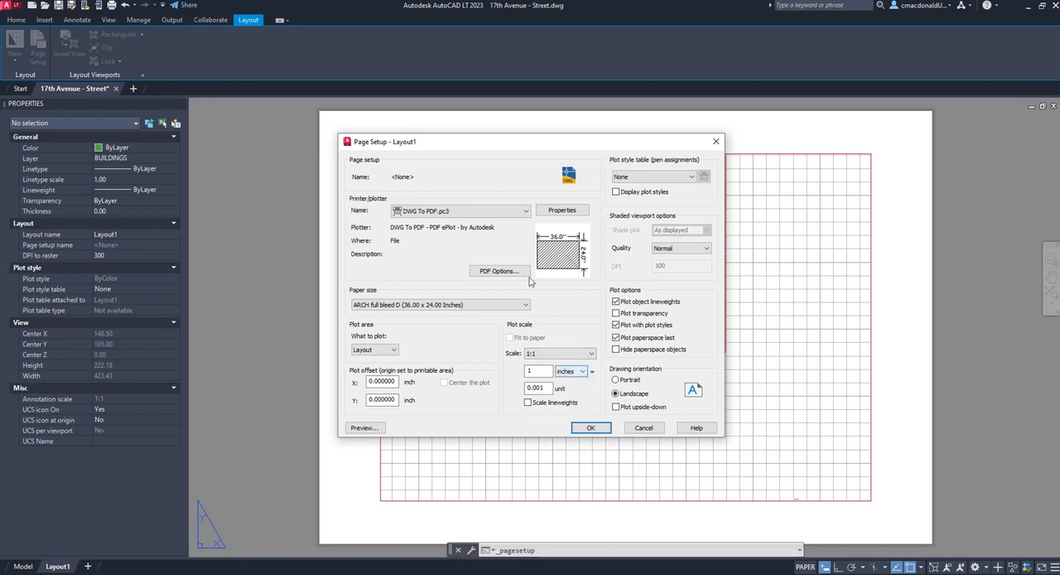
{"action": "left_click", "coordinate": [577, 371]}
{"action": "left_click", "coordinate": [570, 389]}
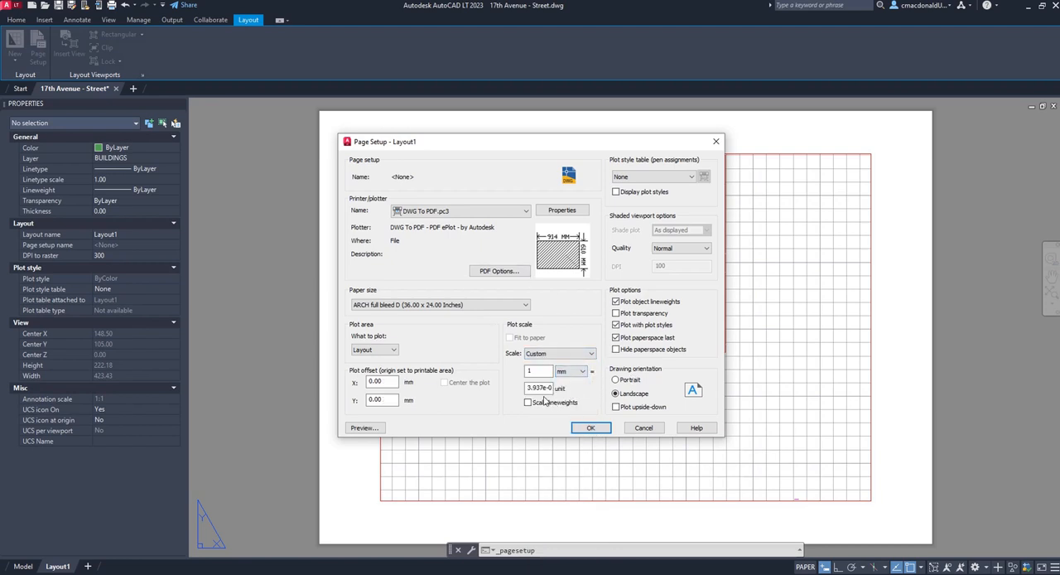
{"action": "double_click", "coordinate": [539, 387]}
{"action": "type", "text": "1"}
{"action": "left_click", "coordinate": [538, 372]}
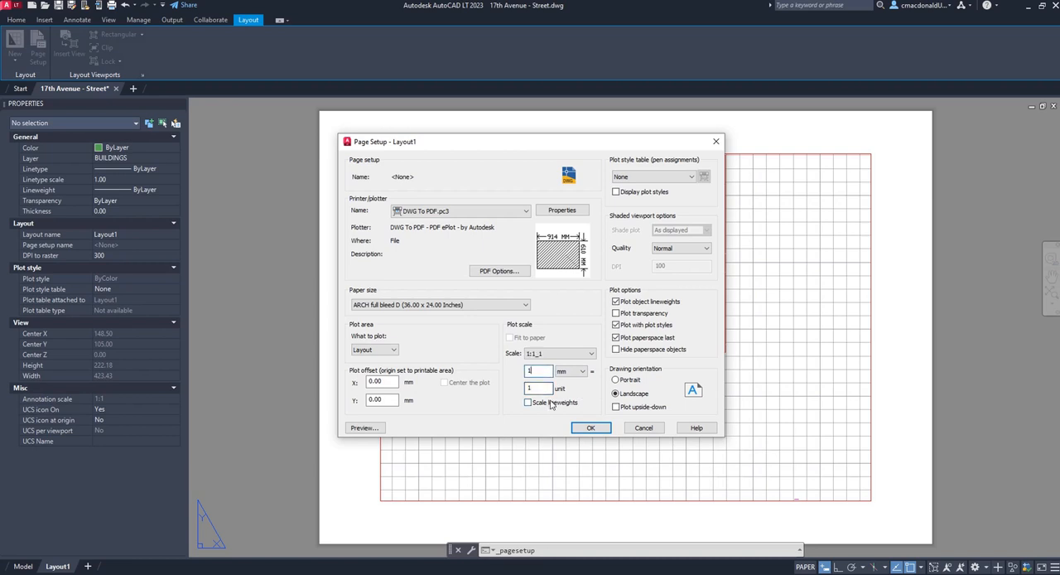
Assign the acadlt.ctb plot style table, accept the page setup and close the Page Setup Manager
{"action": "left_click", "coordinate": [690, 178]}
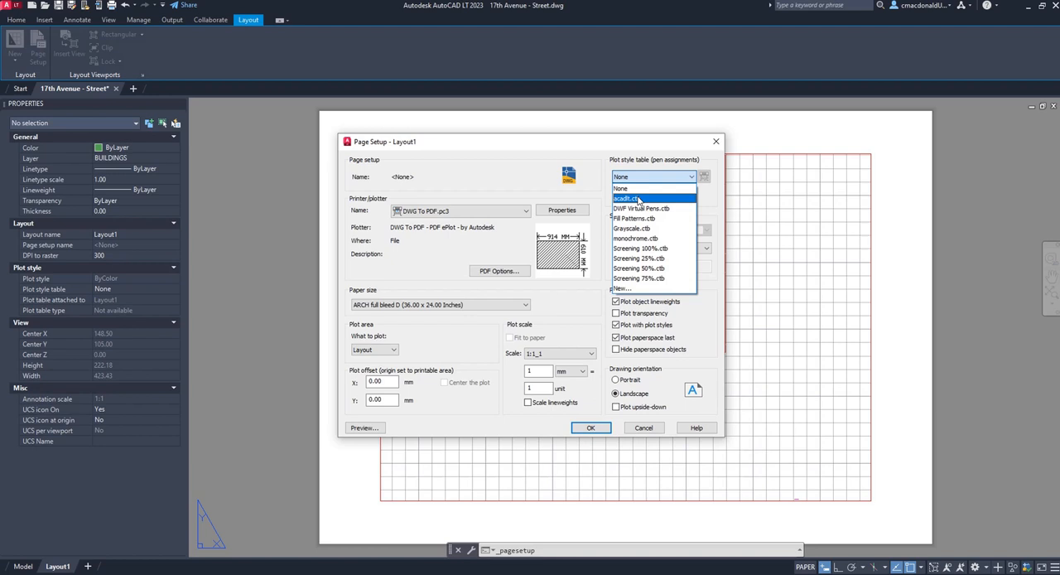
{"action": "left_click", "coordinate": [639, 201]}
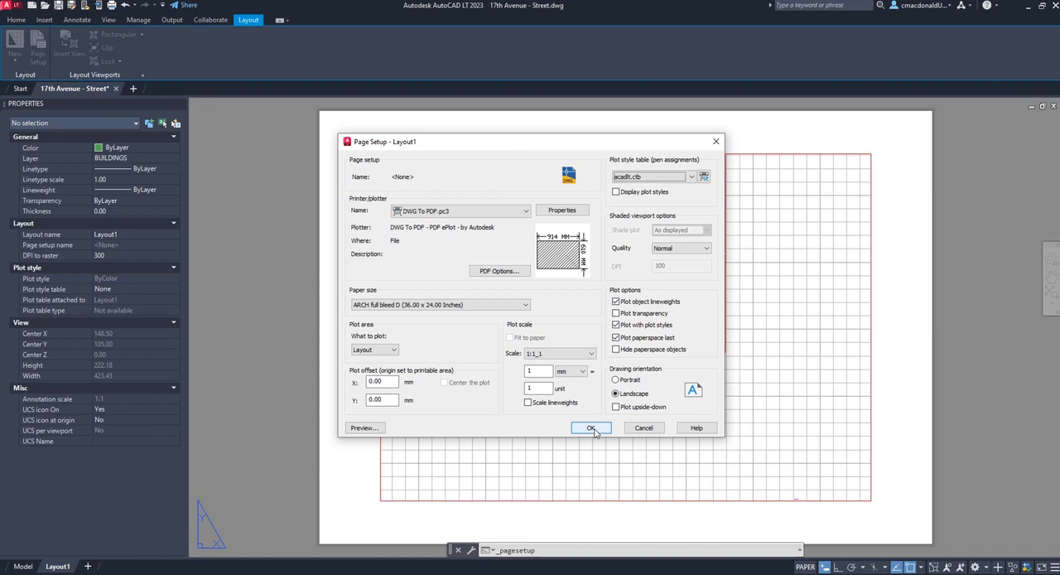
{"action": "left_click", "coordinate": [591, 428]}
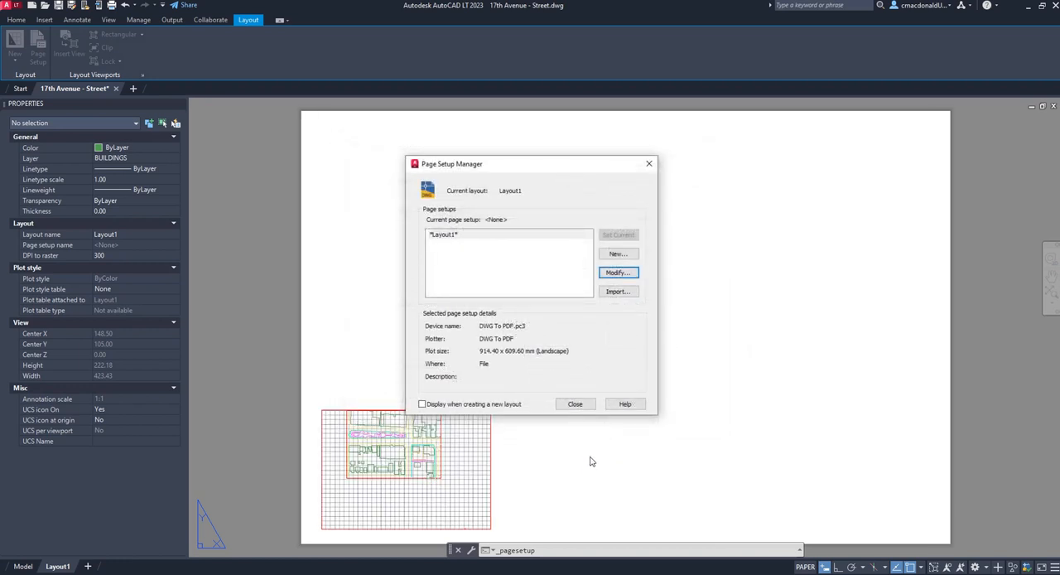
{"action": "left_click", "coordinate": [571, 404]}
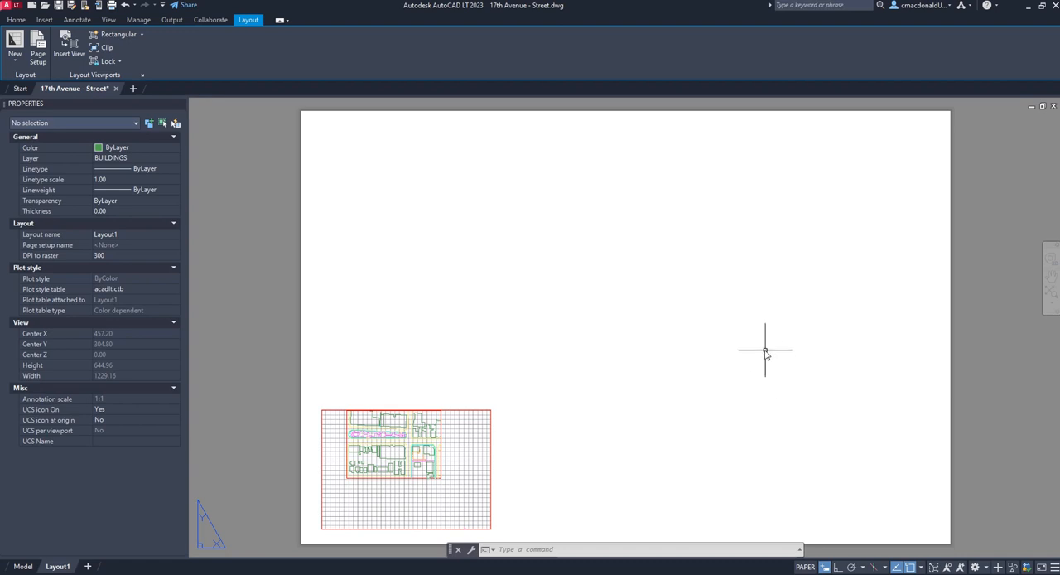
Delete the existing viewport from the layout sheet
{"action": "left_click", "coordinate": [490, 445]}
{"action": "key", "text": "Delete"}
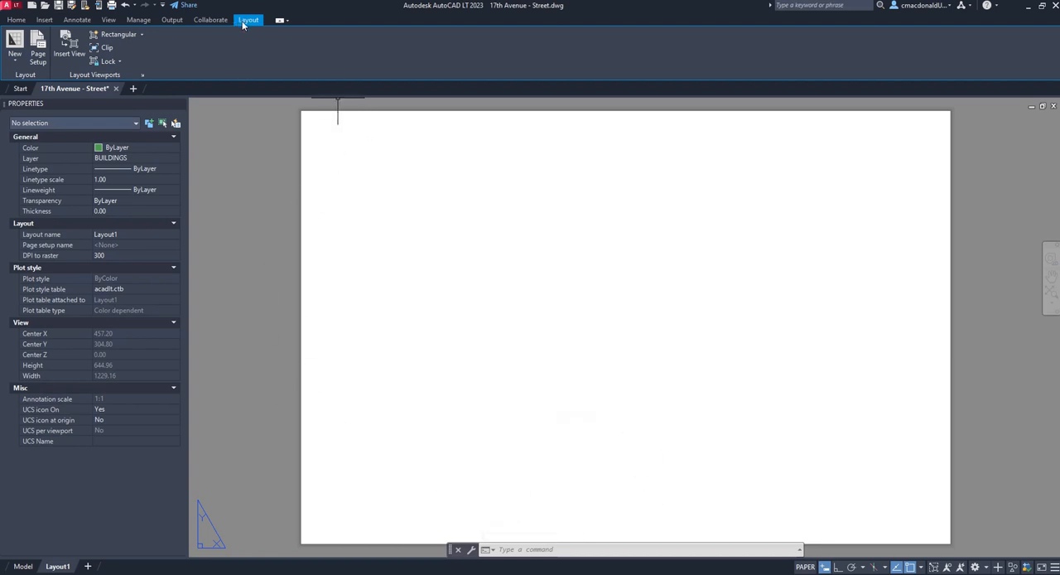
Create a rectangular viewport about 371 mm wide and 242 mm high in the sheet's upper-left area
{"action": "left_click", "coordinate": [117, 37]}
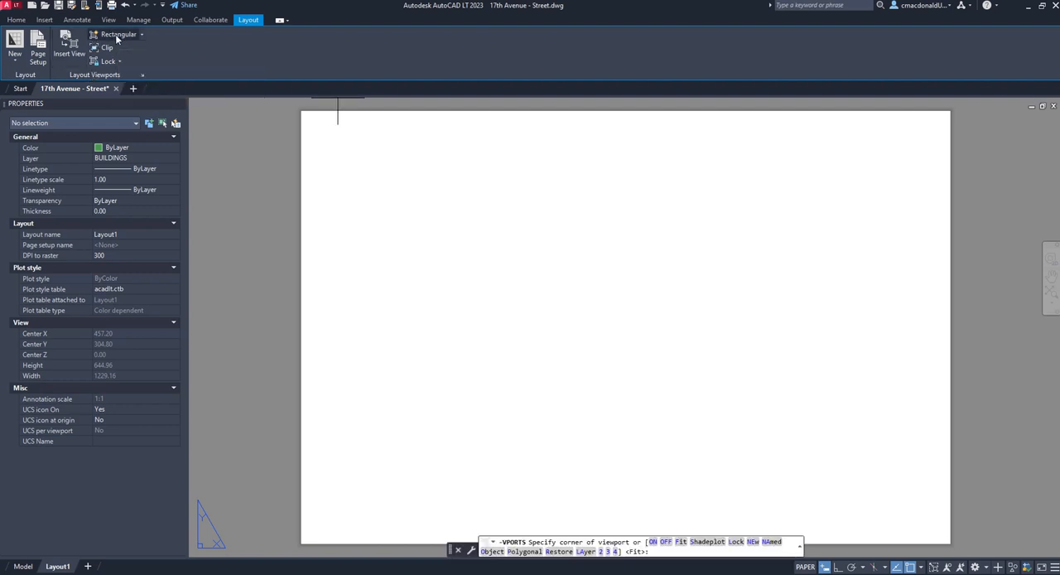
{"action": "left_click", "coordinate": [327, 135]}
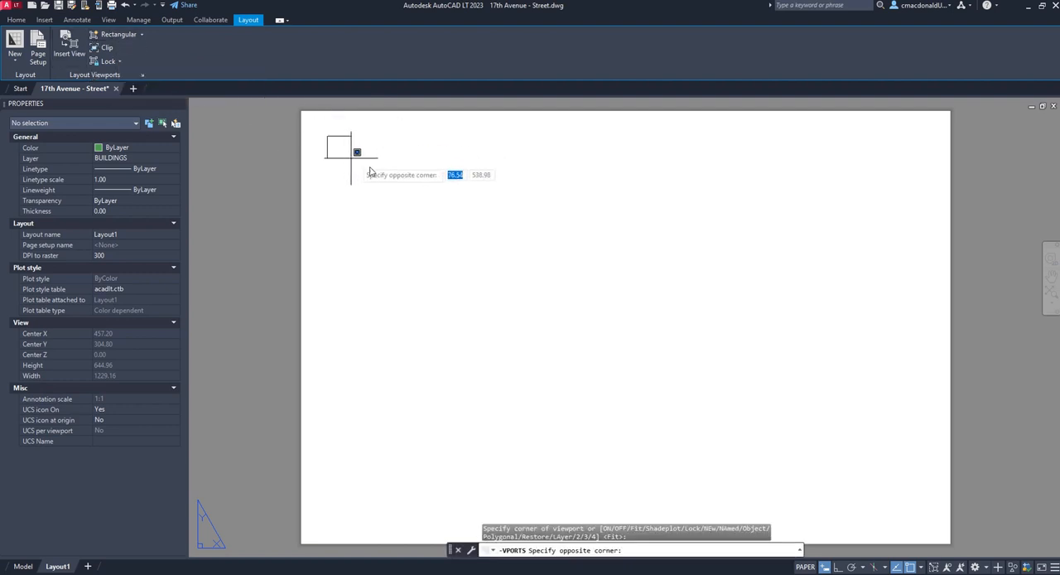
{"action": "left_click", "coordinate": [591, 308]}
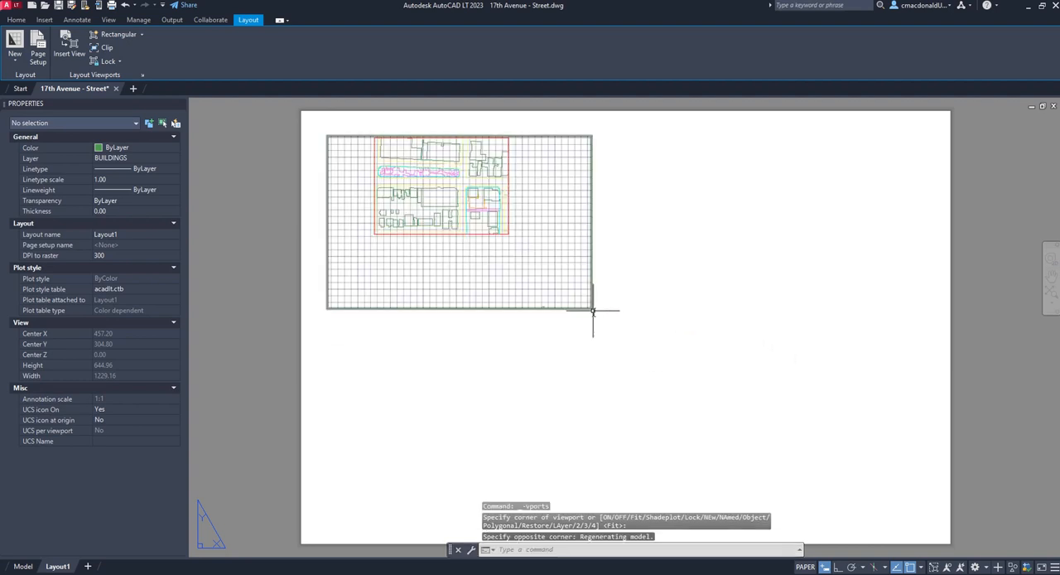
Activate the viewport's model space, pan the street plan toward the viewport's centre, and return to paper space
{"action": "double_click", "coordinate": [554, 244]}
{"action": "double_click", "coordinate": [651, 286]}
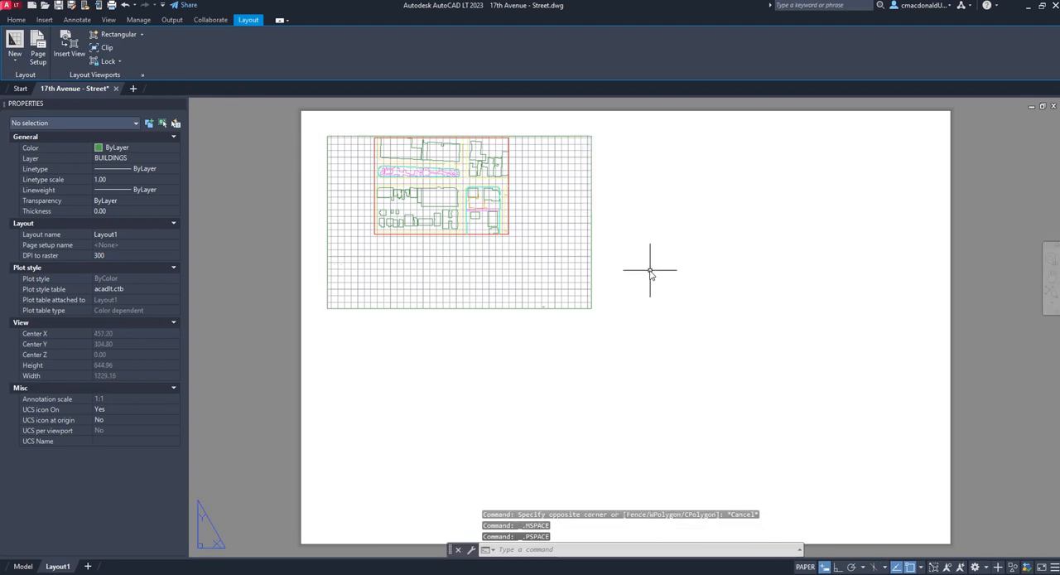
{"action": "double_click", "coordinate": [553, 246]}
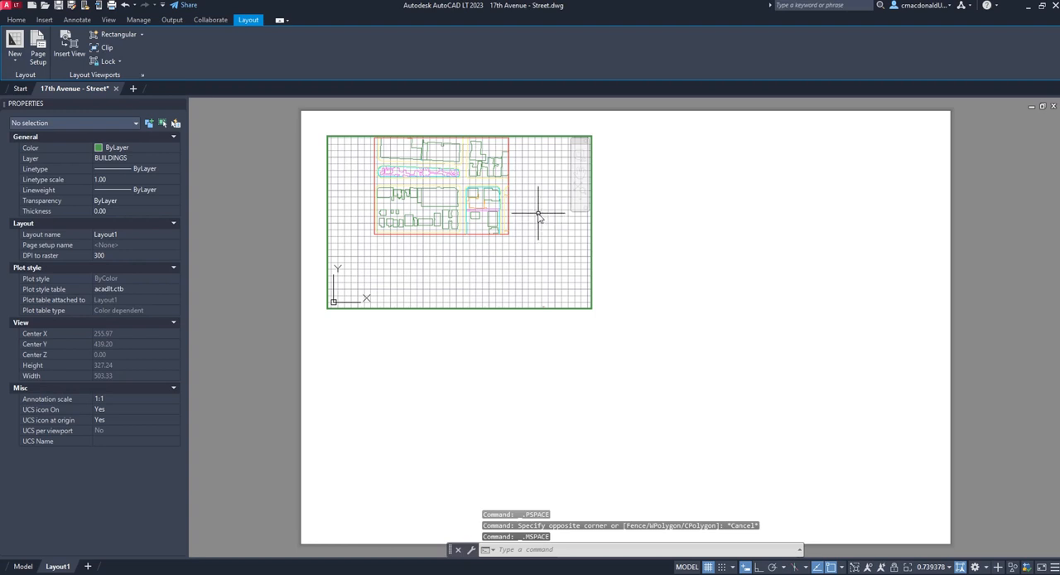
{"action": "mouse_move", "coordinate": [538, 213]}
{"action": "left_mouse_down"}
{"action": "mouse_move", "coordinate": [551, 279]}
{"action": "mouse_move", "coordinate": [547, 255]}
{"action": "left_mouse_up"}
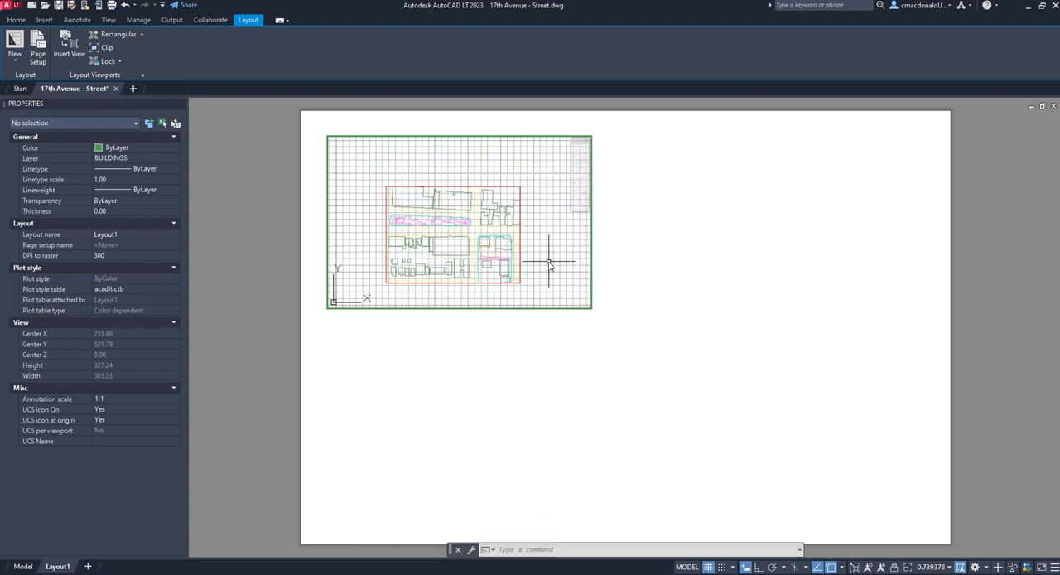
{"action": "double_click", "coordinate": [714, 286]}
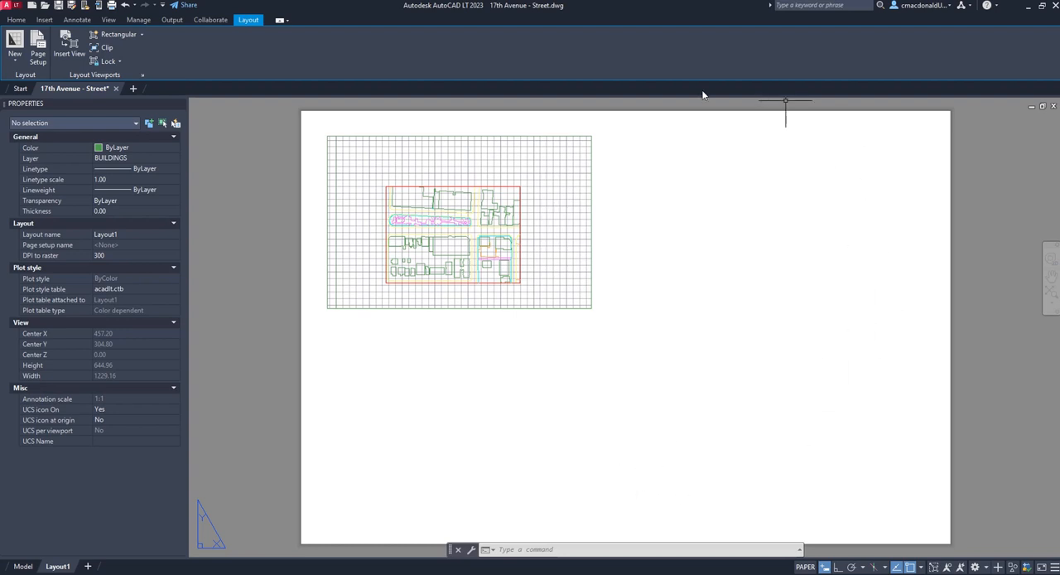
Add a custom drawing scale named 1:500 with 1000 paper units equal to 500 drawing units
{"action": "left_click", "coordinate": [592, 165]}
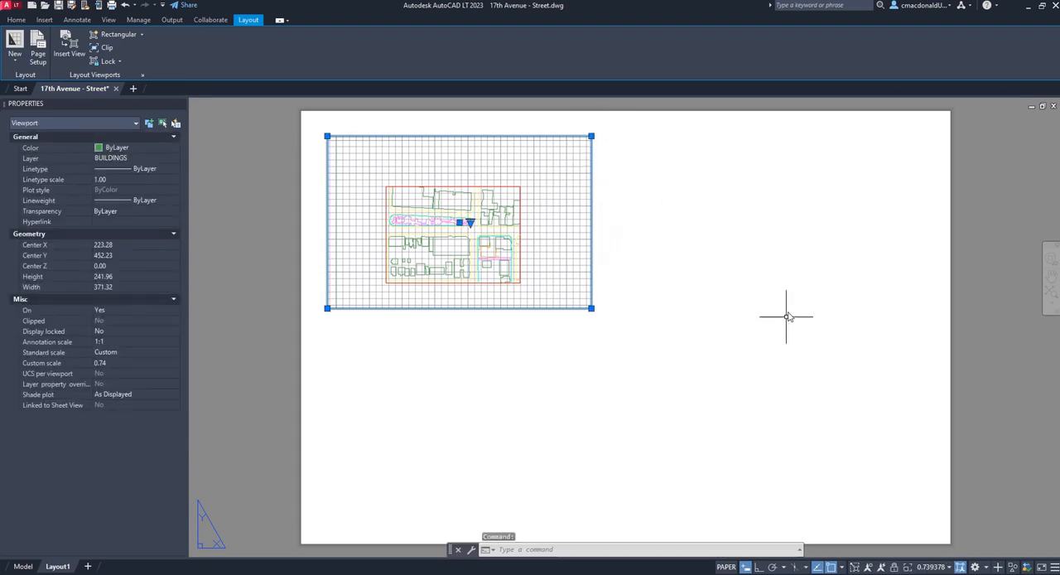
{"action": "left_click", "coordinate": [950, 567]}
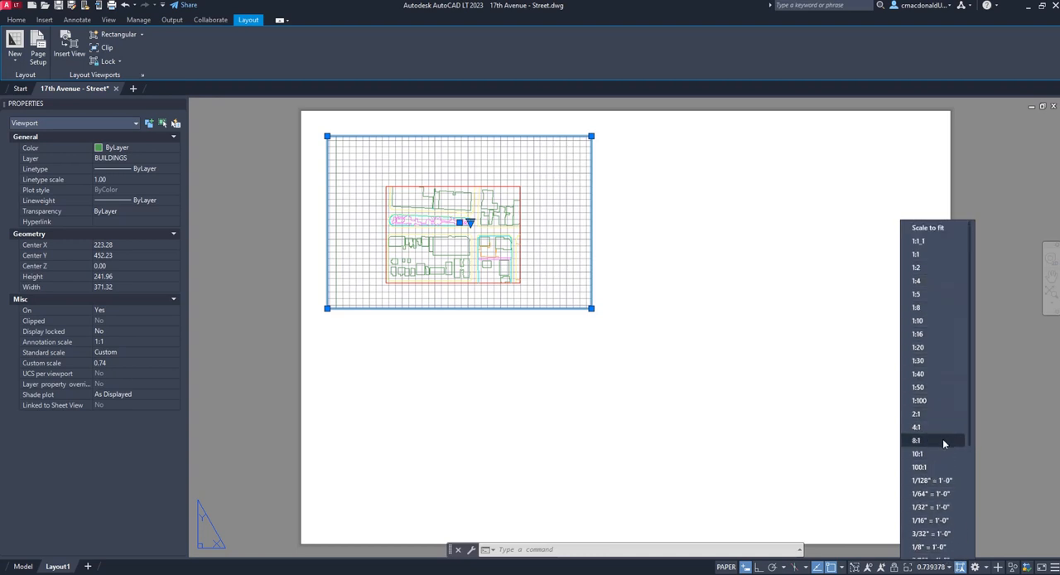
{"action": "scroll", "coordinate": [942, 435], "scroll_direction": "down", "scroll_amount": 4}
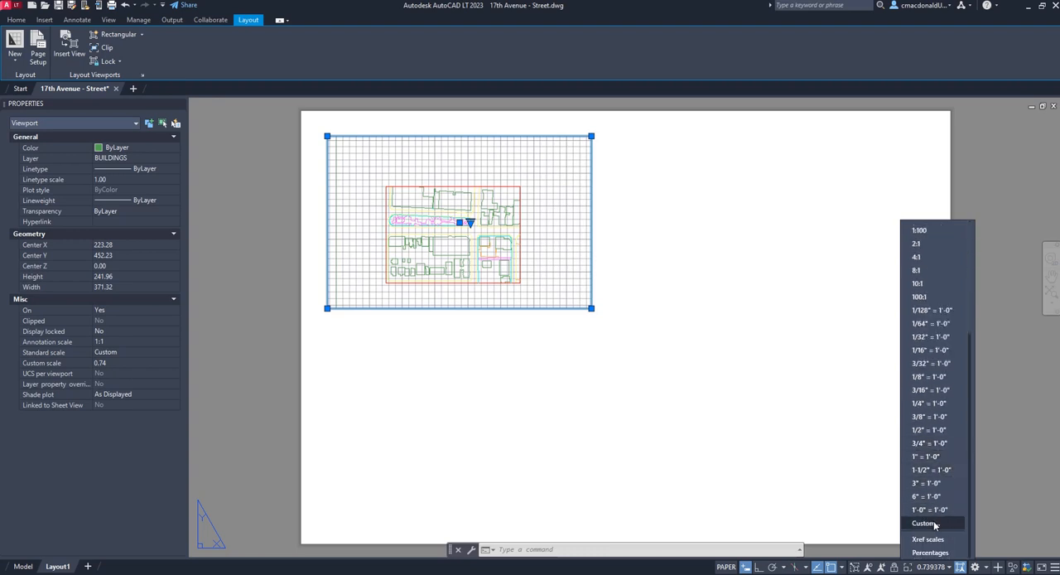
{"action": "left_click", "coordinate": [929, 524]}
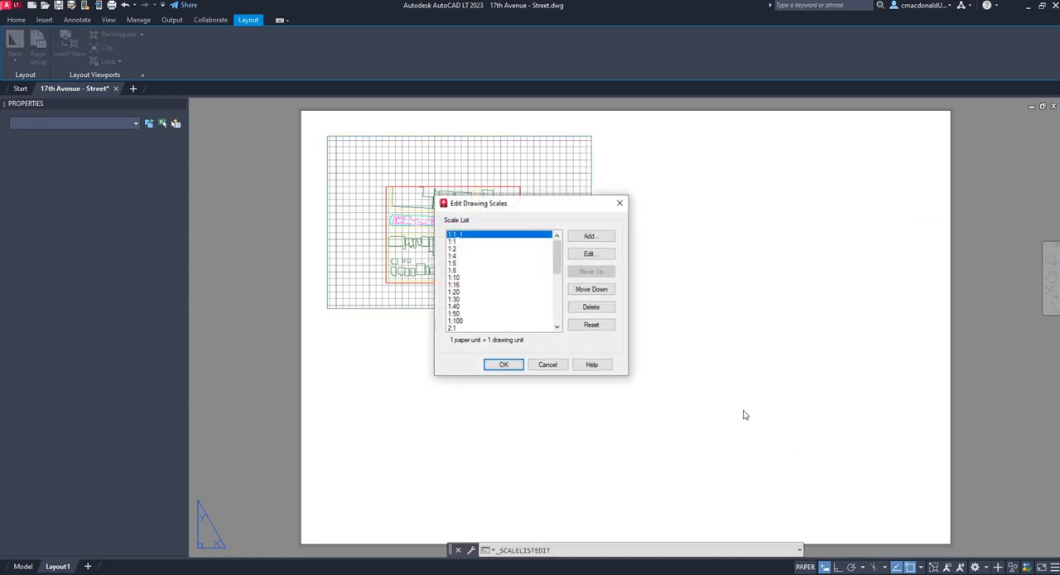
{"action": "left_click", "coordinate": [589, 238]}
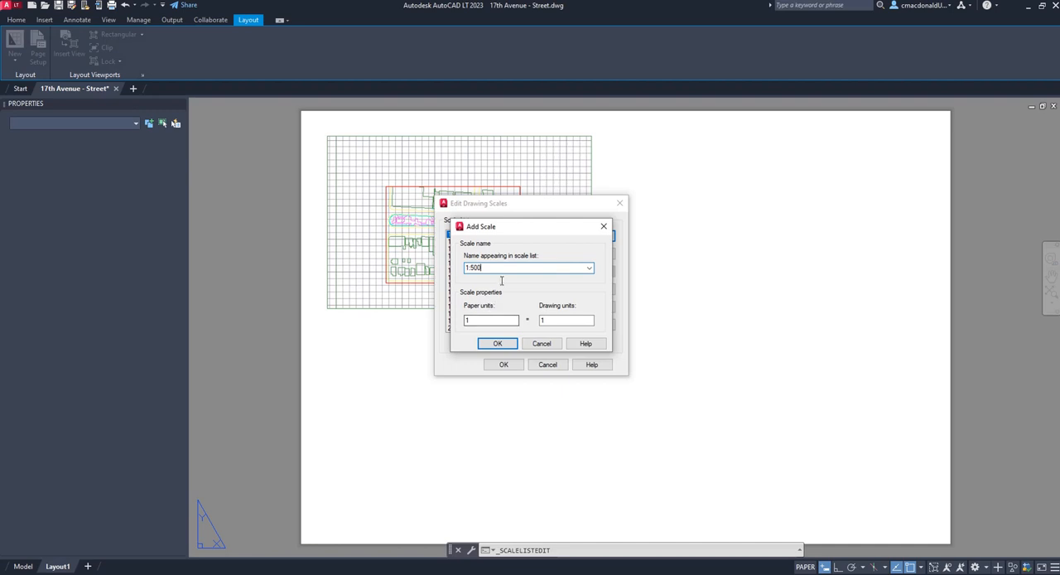
{"action": "left_click", "coordinate": [478, 319]}
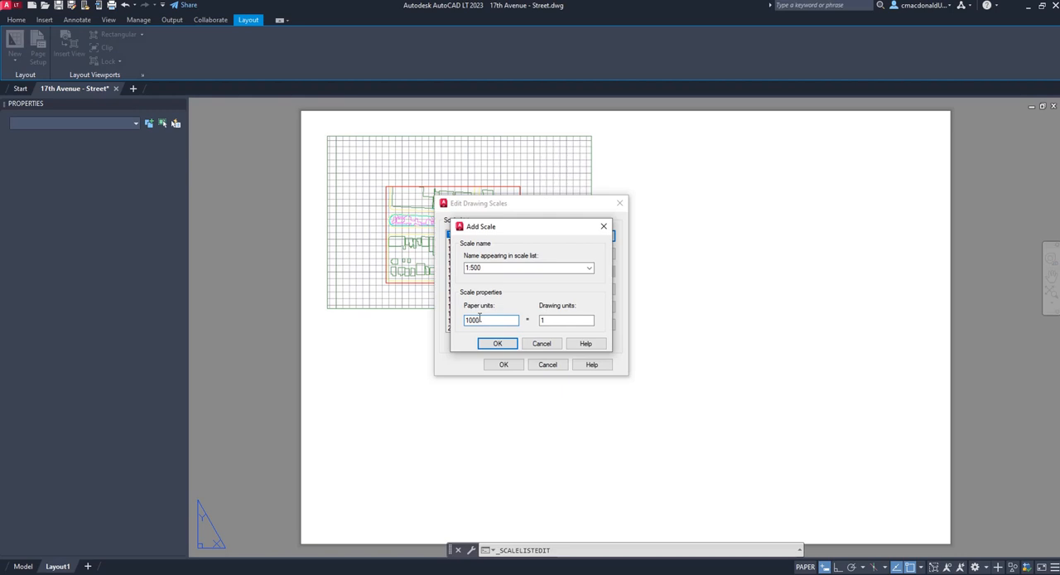
{"action": "key", "text": "Tab"}
{"action": "left_click", "coordinate": [497, 344]}
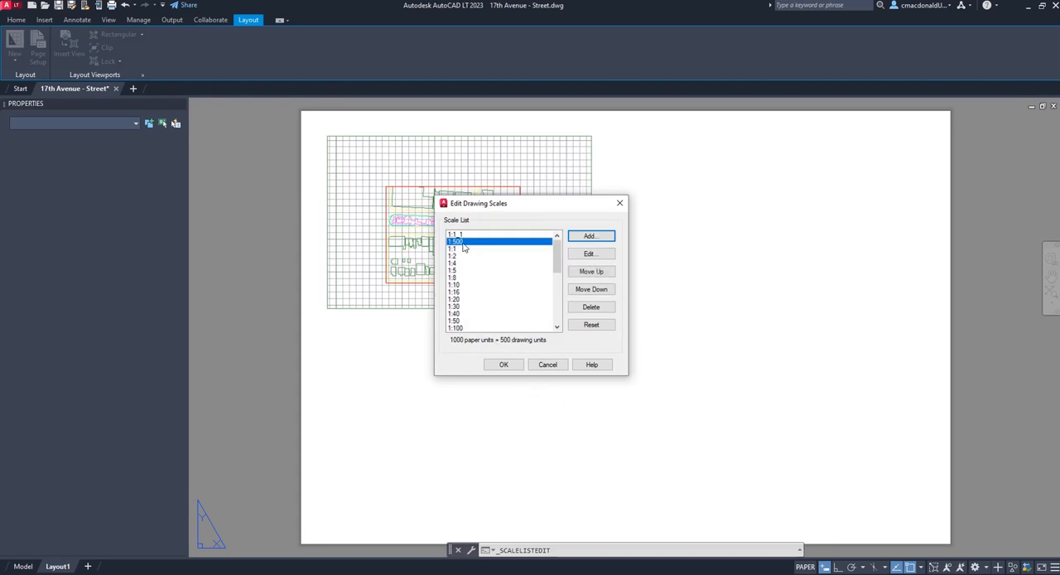
{"action": "left_click", "coordinate": [501, 364]}
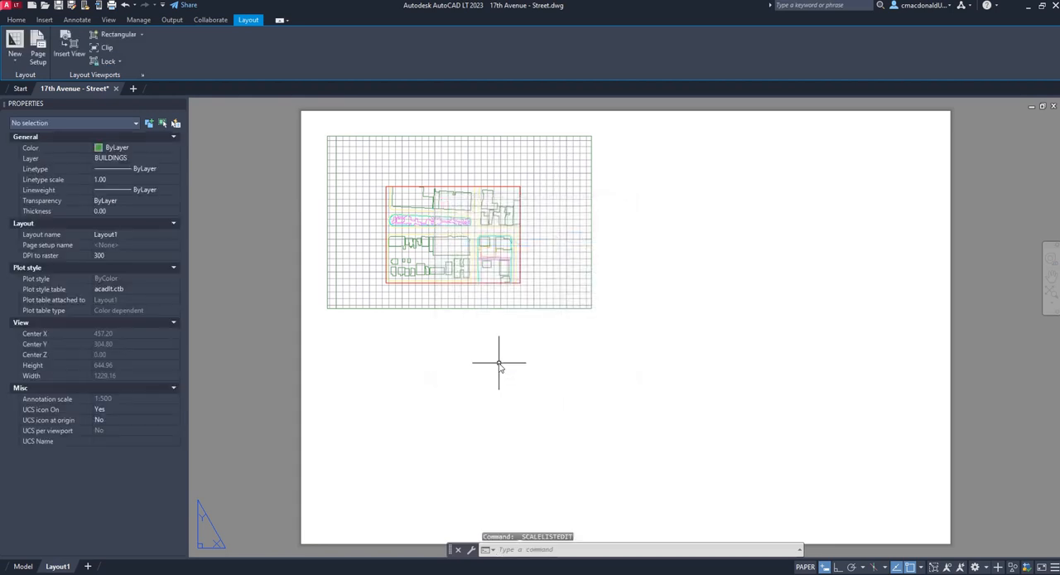
Apply the 1:500 scale to the street plan viewport and clear the selection
{"action": "left_click", "coordinate": [591, 272]}
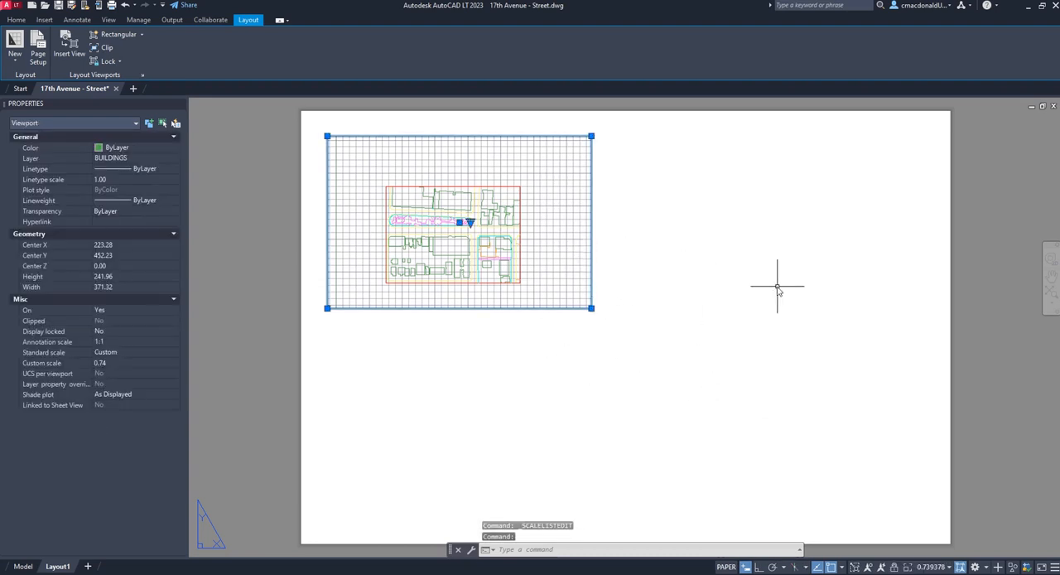
{"action": "left_click", "coordinate": [936, 566]}
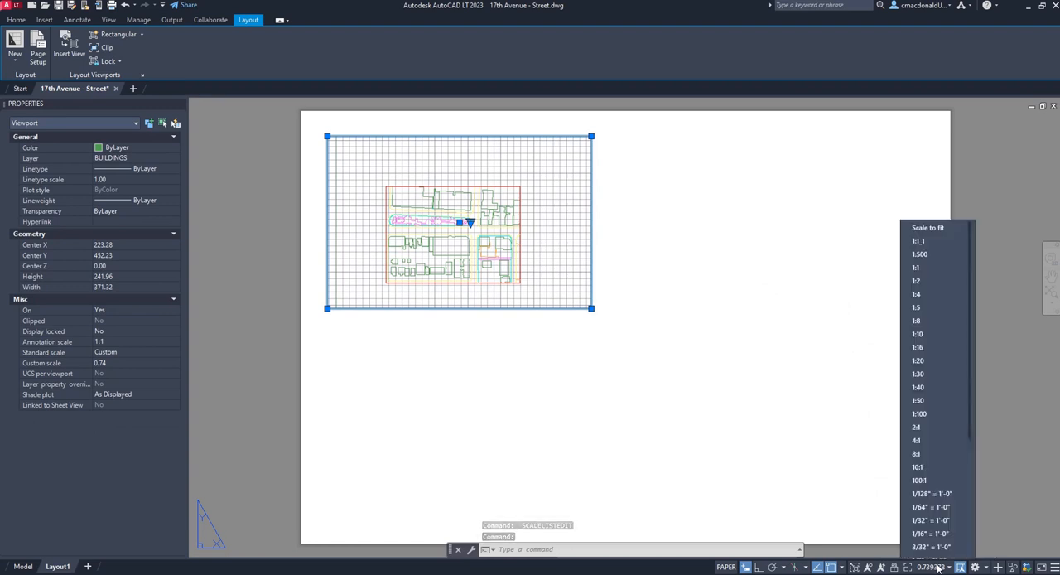
{"action": "left_click", "coordinate": [919, 247]}
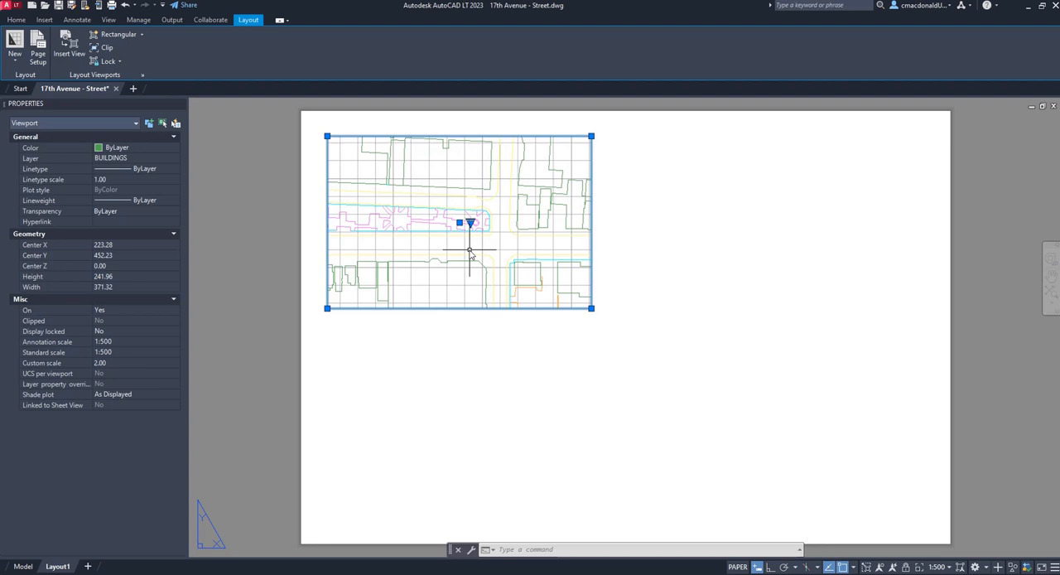
{"action": "key", "text": "Escape"}
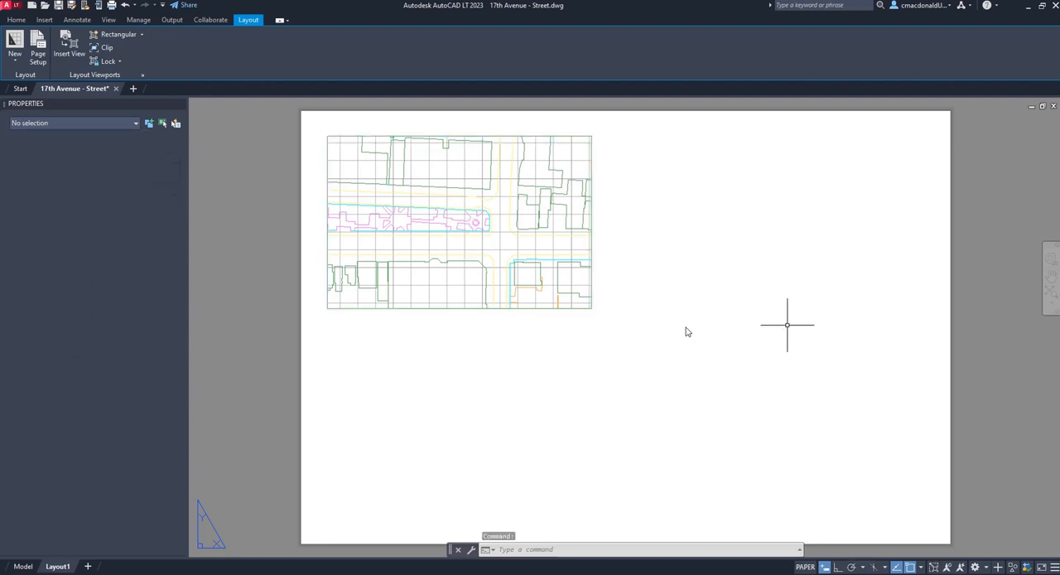
Lock the display of the street plan viewport
{"action": "left_click", "coordinate": [540, 277]}
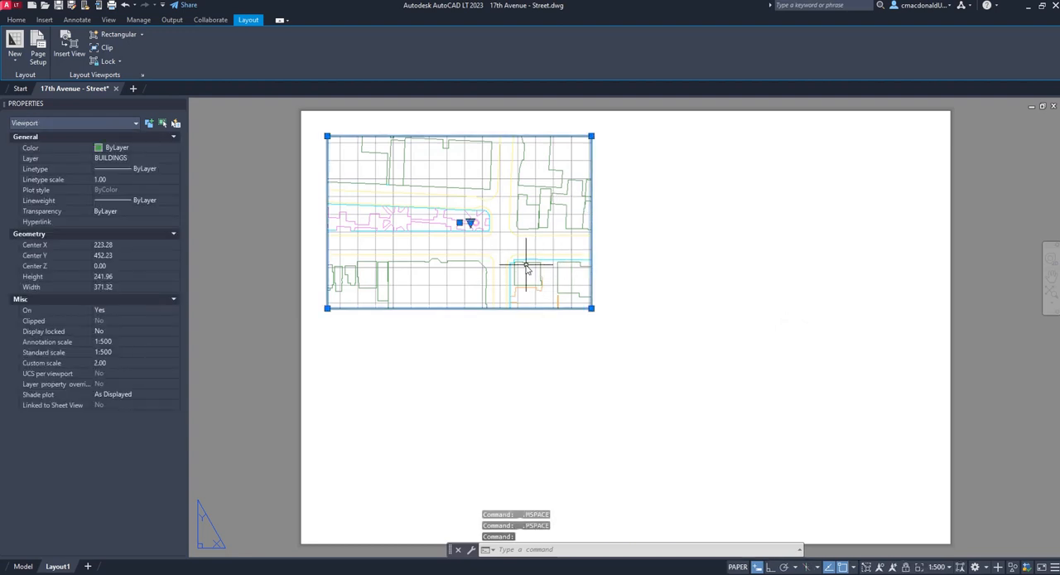
{"action": "left_click", "coordinate": [906, 568]}
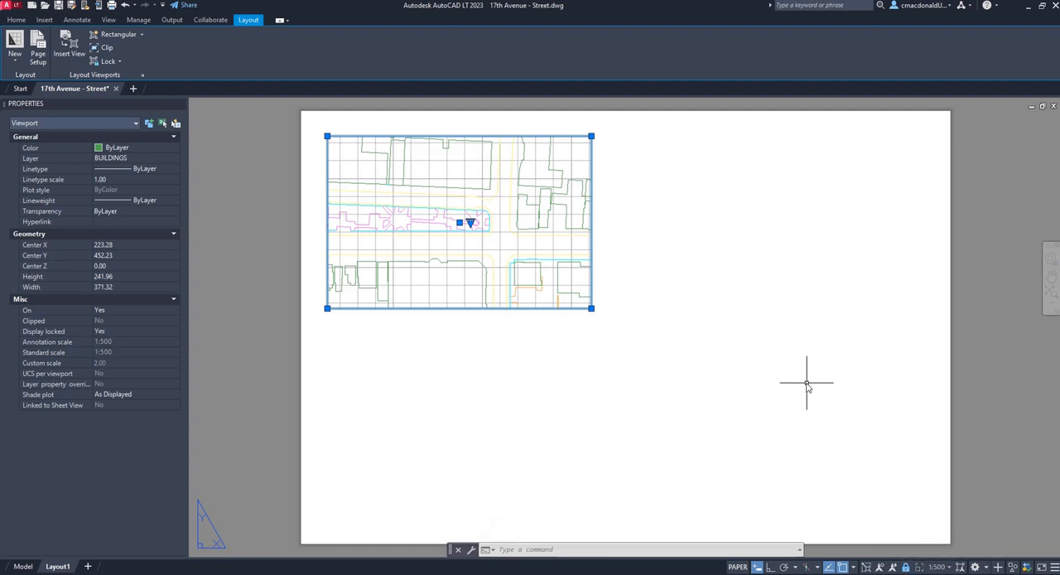
{"action": "key", "text": "Escape"}
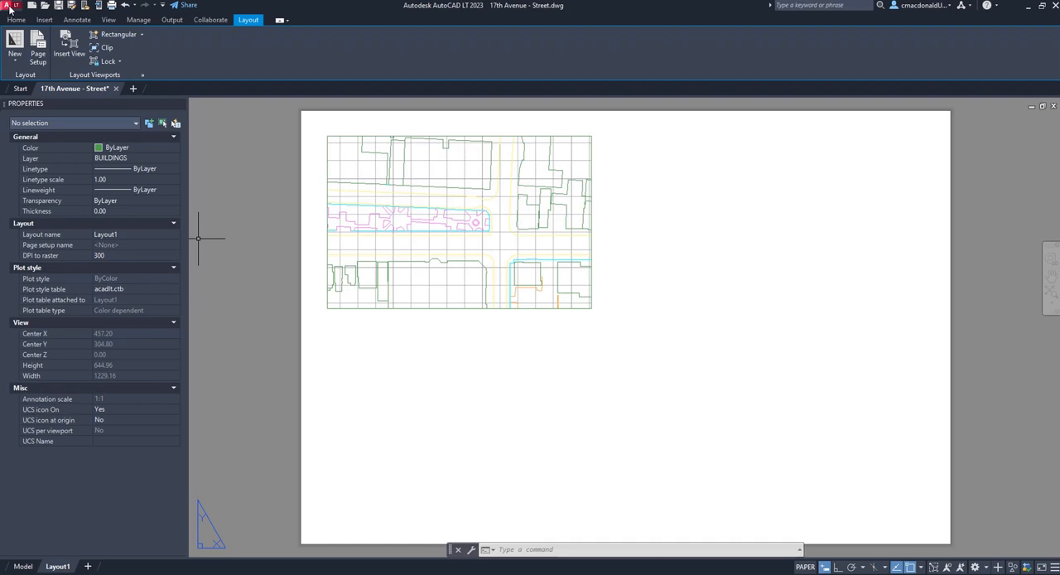
Save the drawing in AutoCAD 2010/LT2010 format as 17th Avenue Street.2010.dwg in the Good Streets CAD Files folder
{"action": "left_click", "coordinate": [10, 8]}
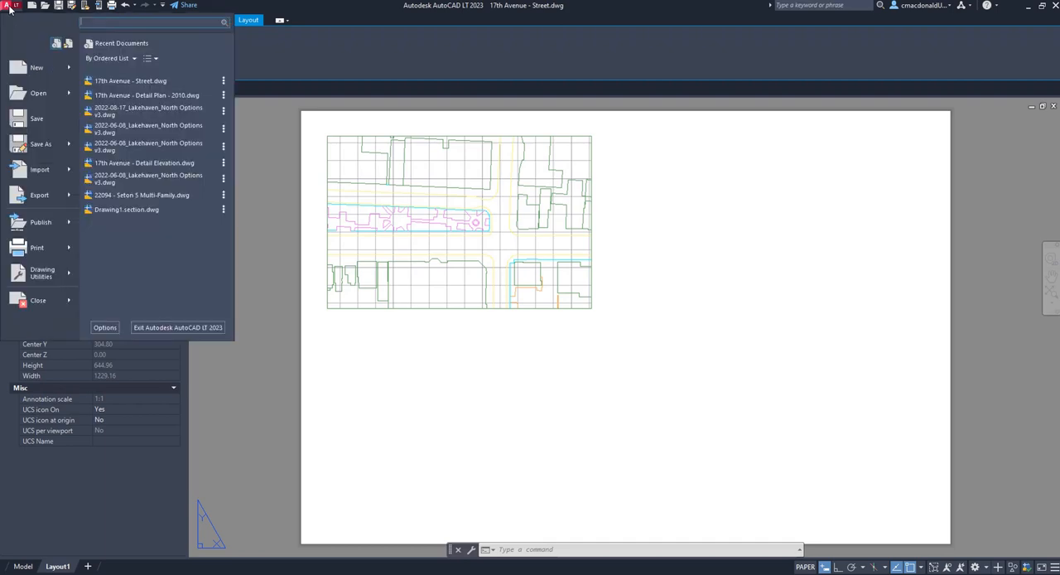
{"action": "left_click", "coordinate": [38, 145]}
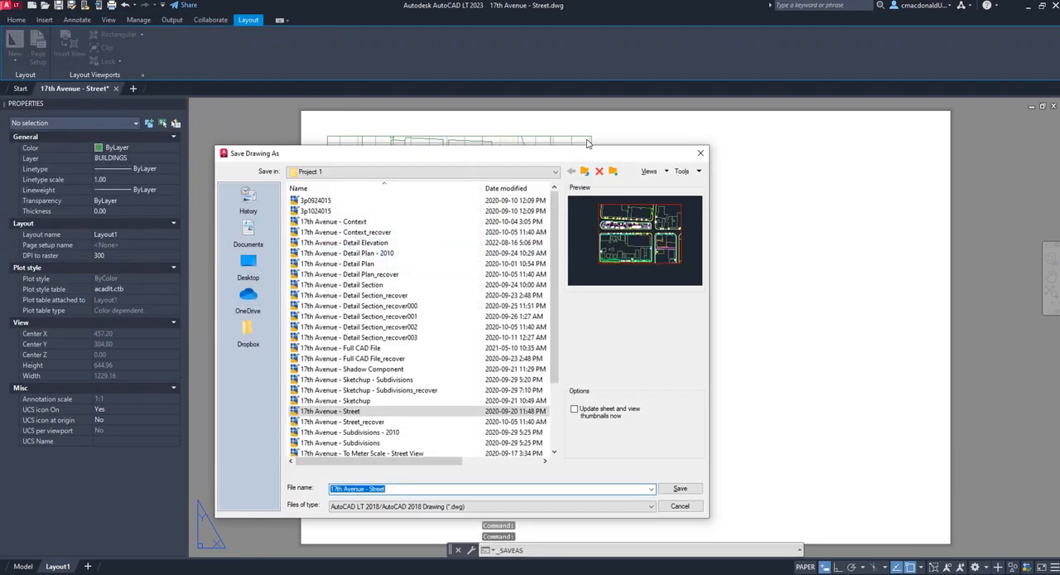
{"action": "left_click", "coordinate": [385, 488]}
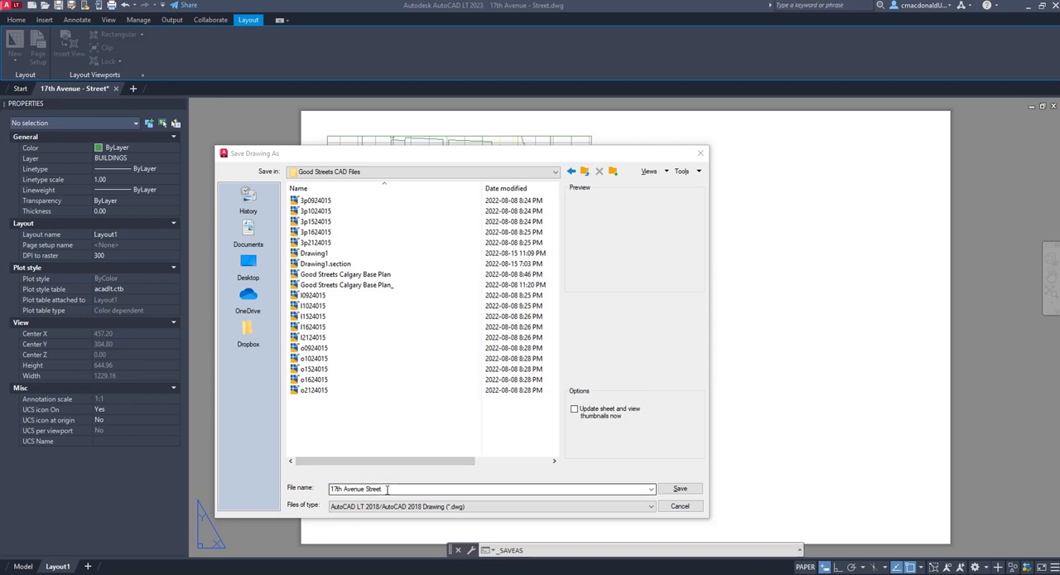
{"action": "left_click", "coordinate": [425, 506]}
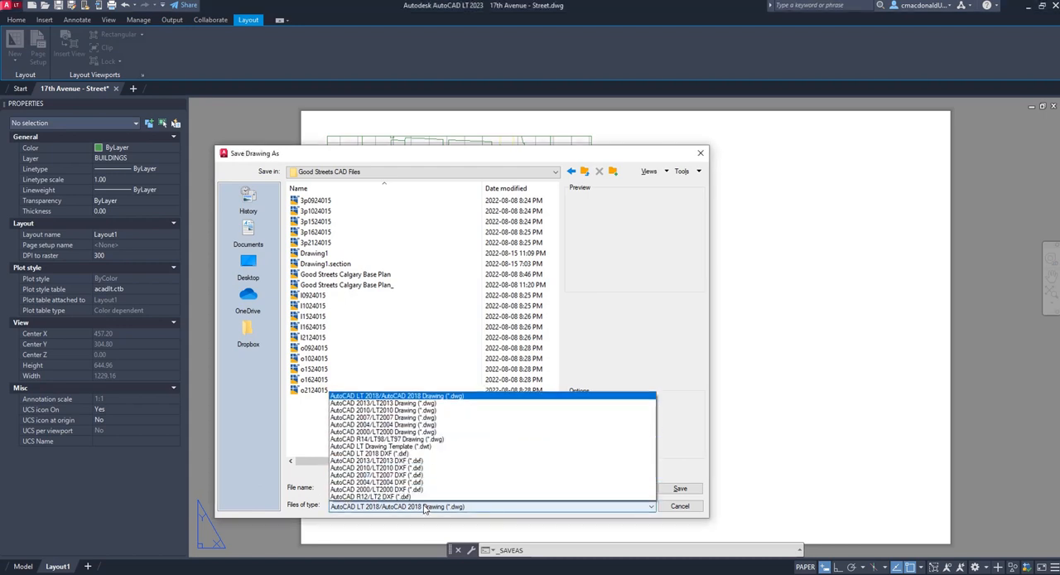
{"action": "left_click", "coordinate": [424, 412]}
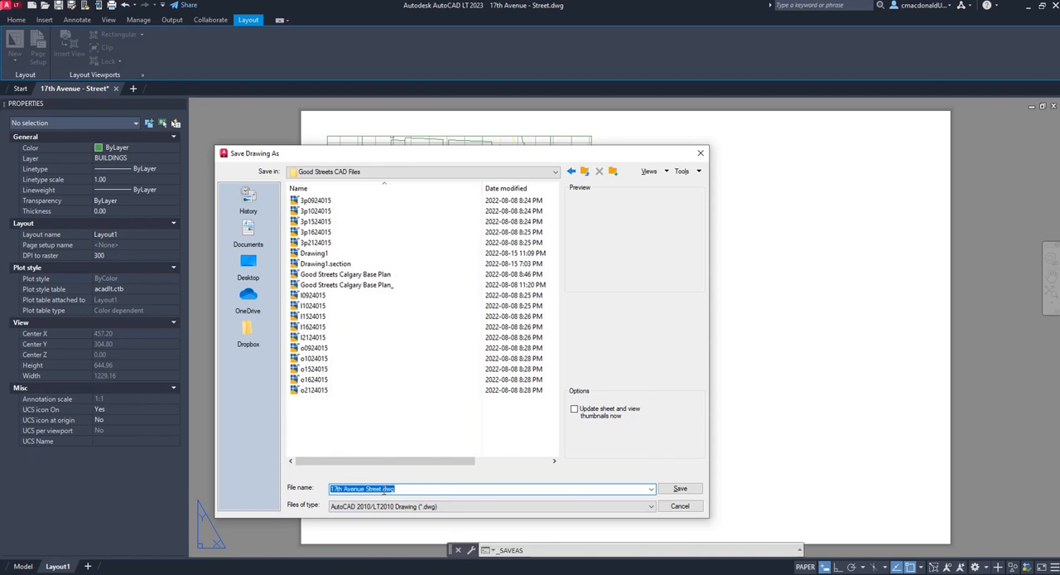
{"action": "left_click", "coordinate": [383, 489]}
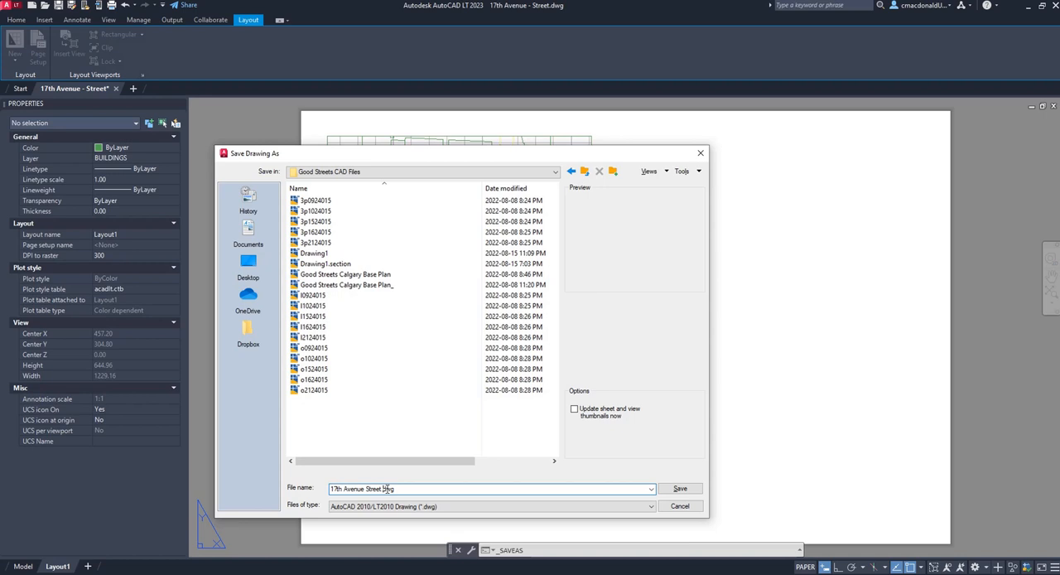
{"action": "type", "text": "2010."}
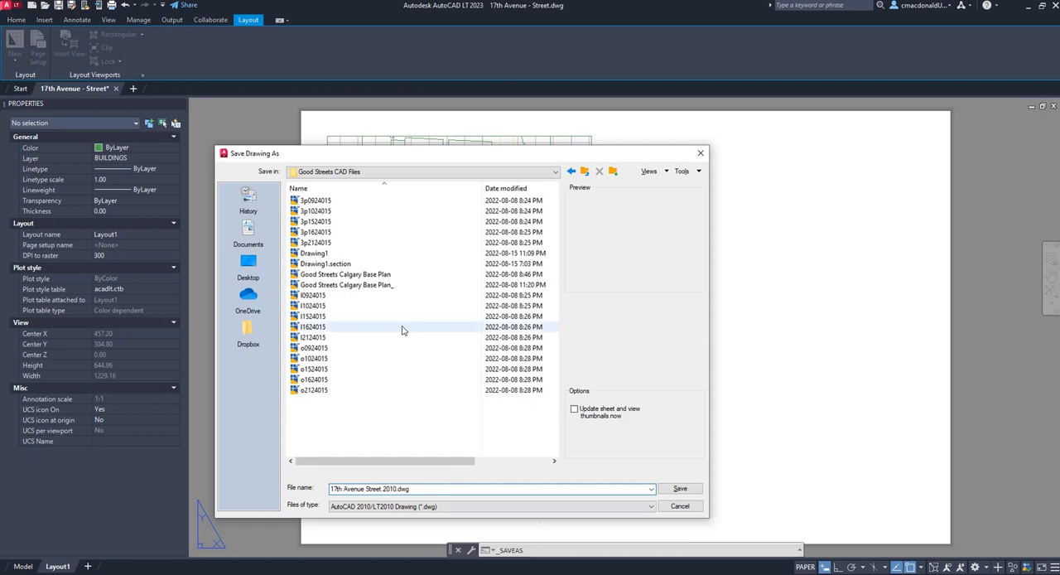
{"action": "left_click", "coordinate": [680, 489]}
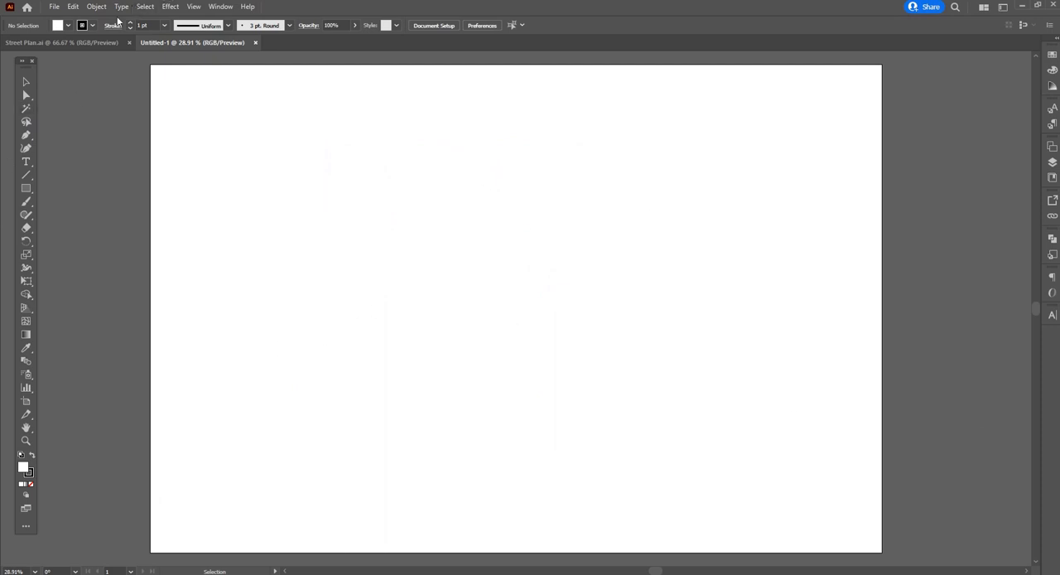
Switch to Illustrator and open the 17th Avenue Street.2010 drawing from the Good Streets CAD Files folder
{"action": "left_click", "coordinate": [54, 7]}
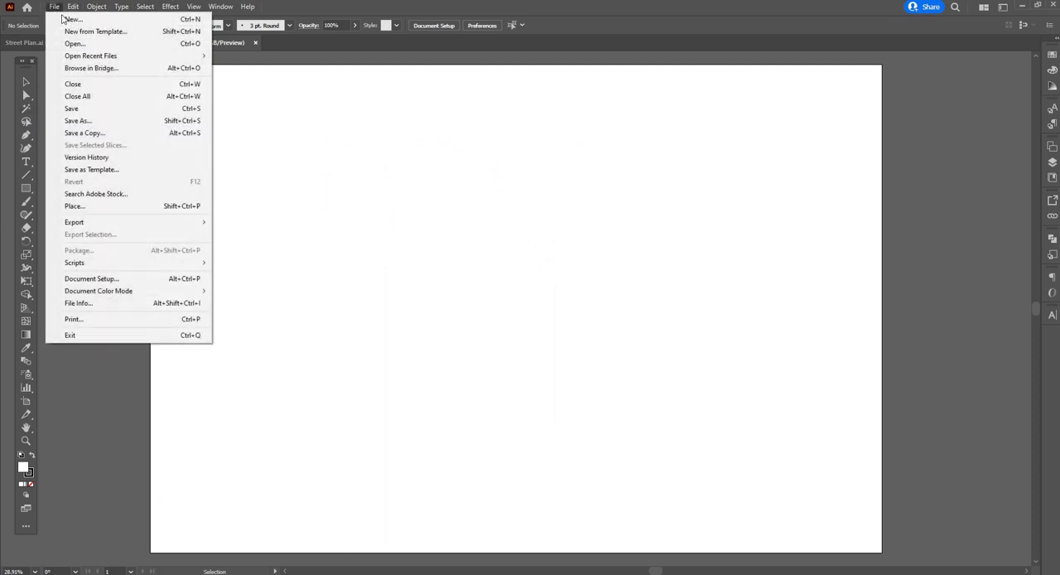
{"action": "left_click", "coordinate": [97, 46]}
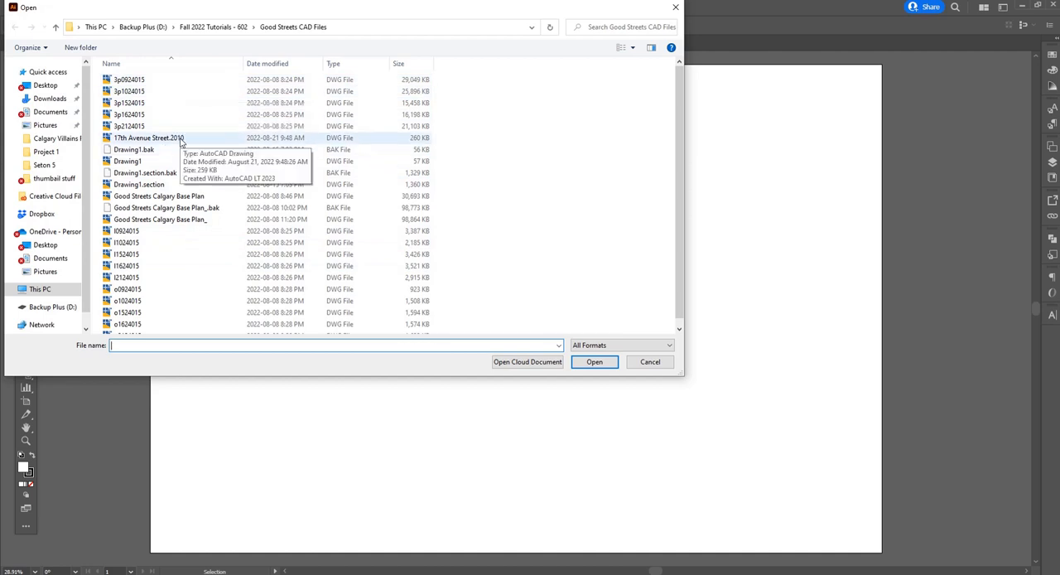
{"action": "left_click", "coordinate": [180, 138]}
{"action": "left_click", "coordinate": [594, 362]}
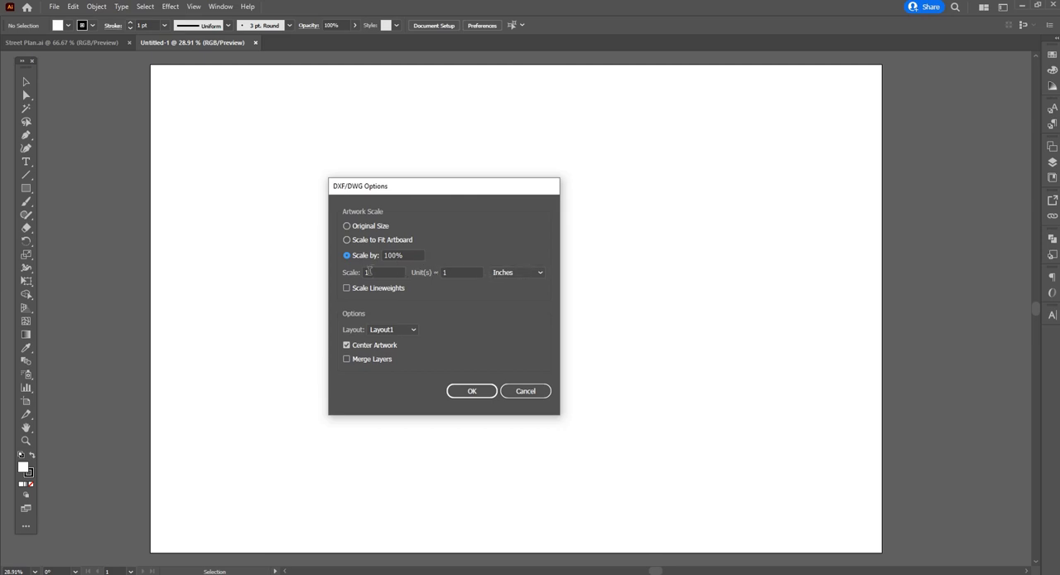
Import the drawing's Layout1 at a scale of 1 unit = 1 millimeter
{"action": "left_click", "coordinate": [535, 273]}
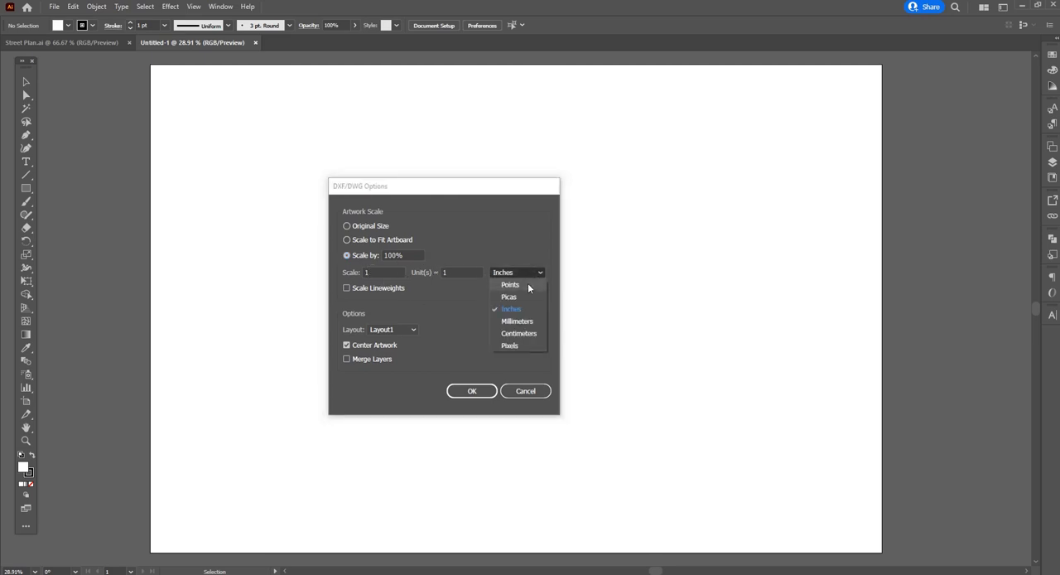
{"action": "left_click", "coordinate": [518, 320]}
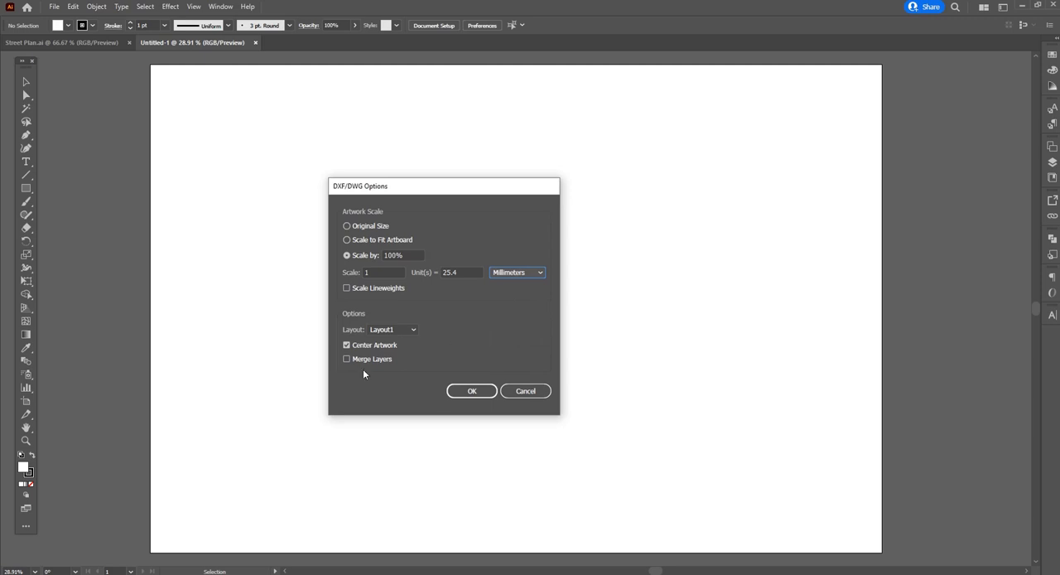
{"action": "left_click_drag", "start_coordinate": [460, 273], "coordinate": [433, 267]}
{"action": "type", "text": "1"}
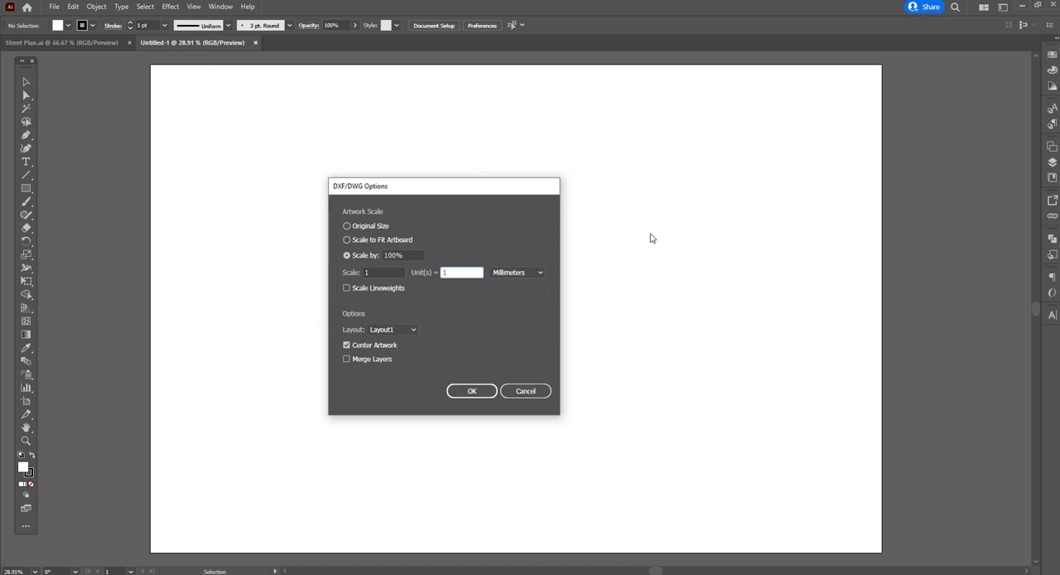
{"action": "left_click", "coordinate": [413, 330]}
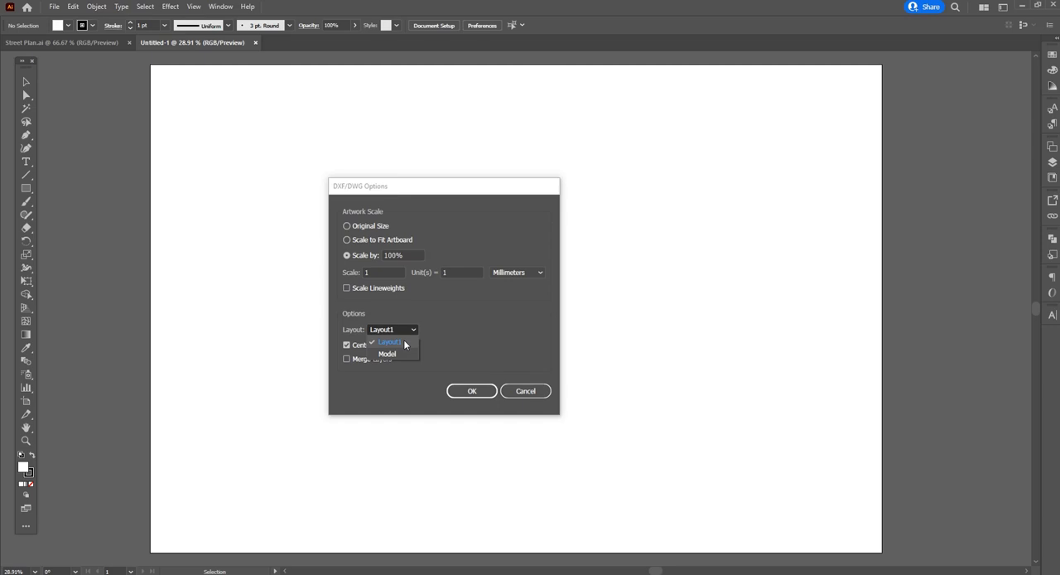
{"action": "left_click", "coordinate": [405, 343]}
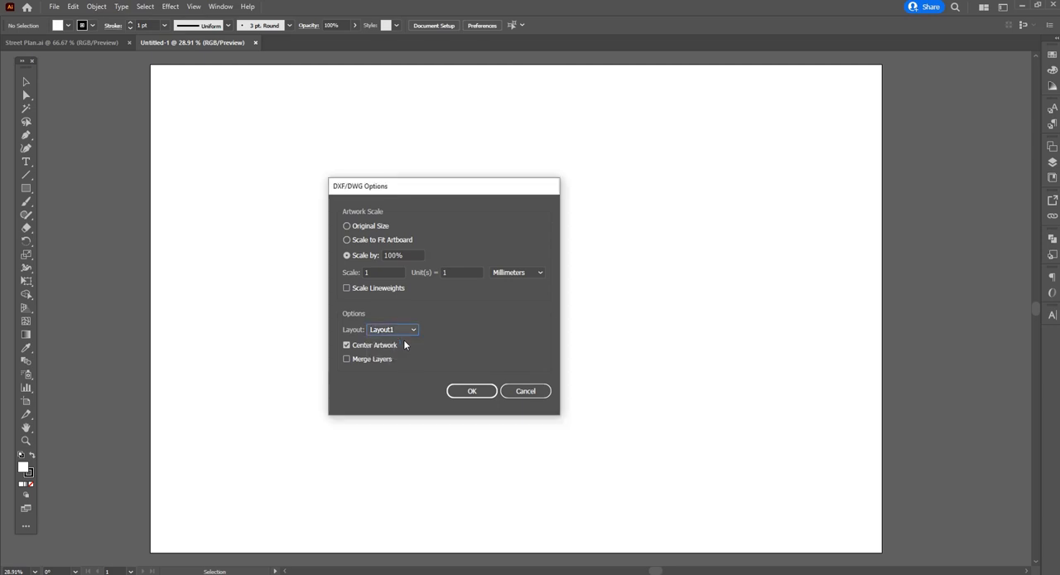
{"action": "left_click", "coordinate": [472, 397]}
{"action": "left_click", "coordinate": [472, 397]}
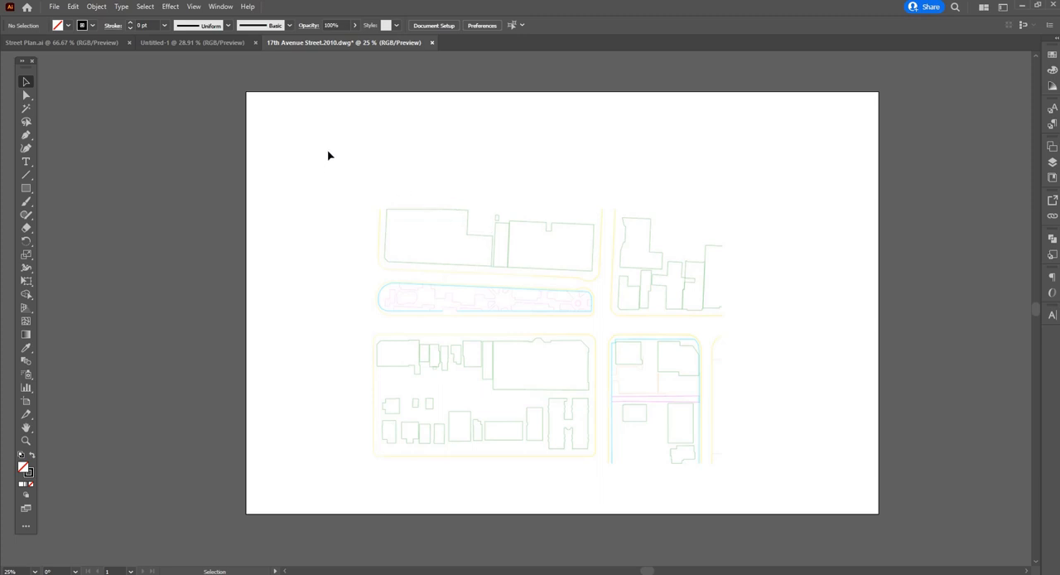
Copy the whole street plan and add a new layer named LINEWORK above Back of Seperate Walk
{"action": "mouse_move", "coordinate": [328, 151]}
{"action": "left_mouse_down"}
{"action": "mouse_move", "coordinate": [665, 398]}
{"action": "mouse_move", "coordinate": [783, 499]}
{"action": "left_mouse_up"}
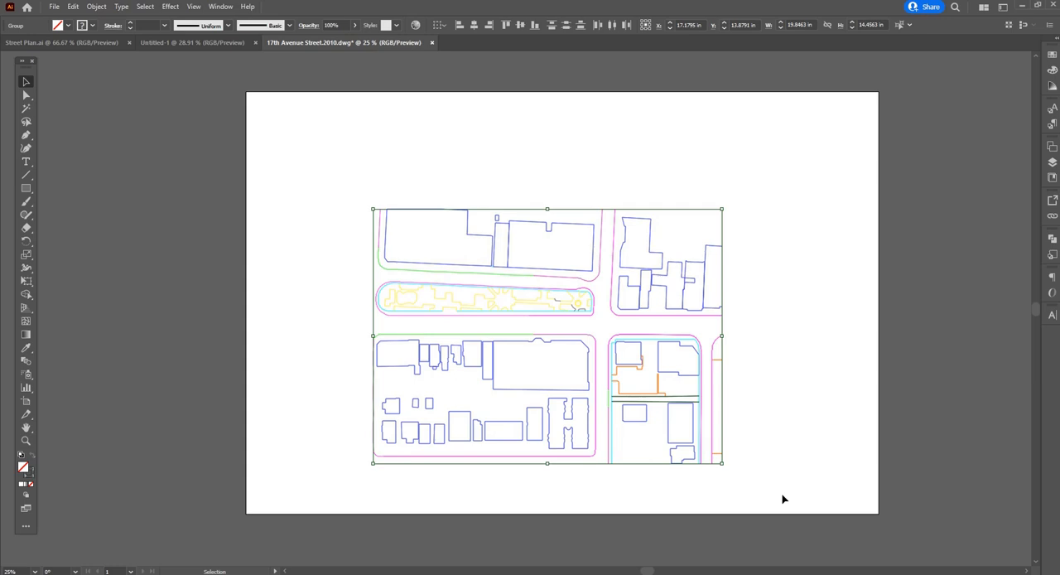
{"action": "key", "text": "ctrl+c"}
{"action": "left_click", "coordinate": [1052, 163]}
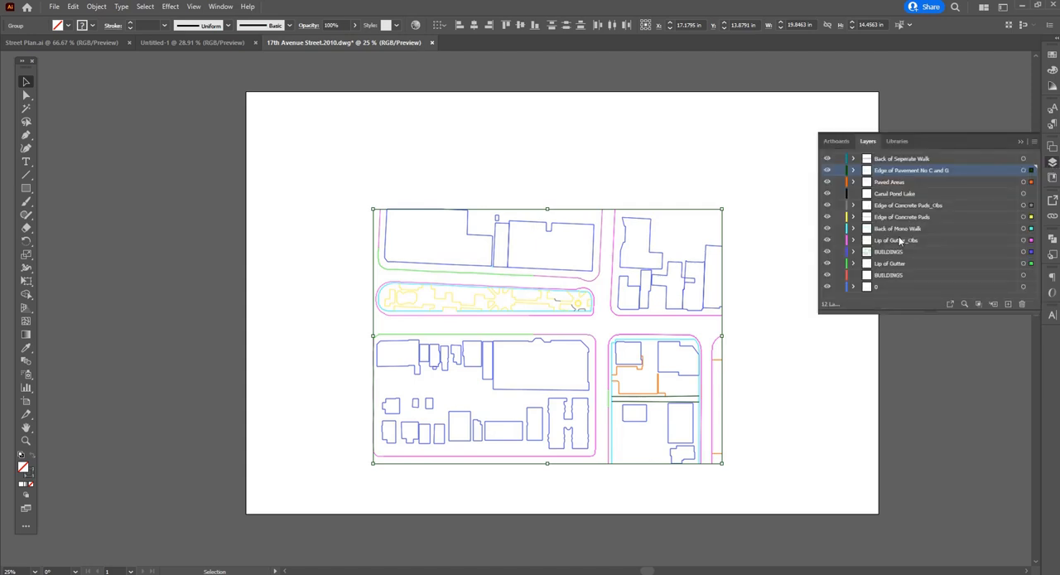
{"action": "left_click", "coordinate": [923, 160]}
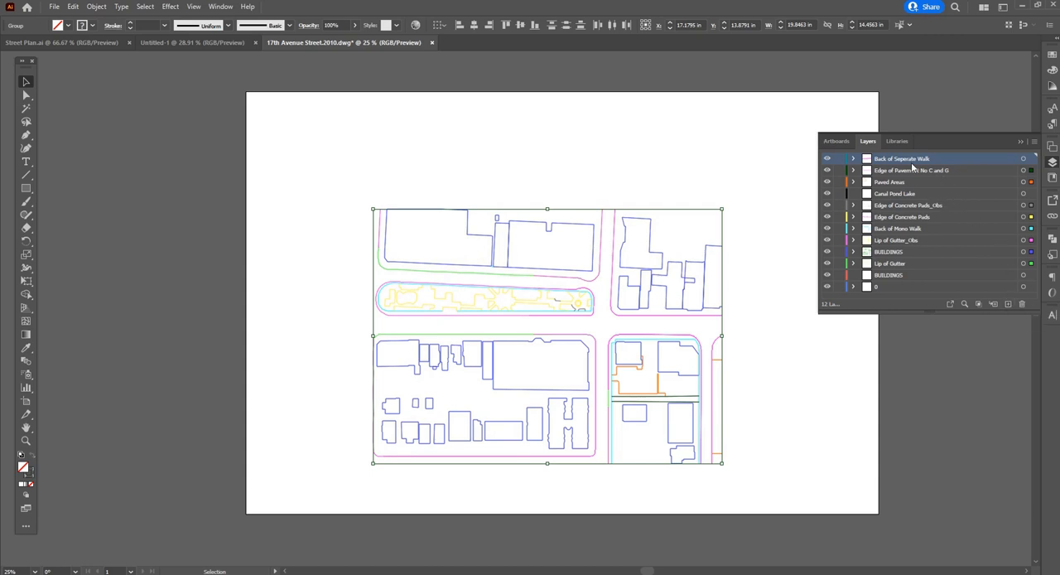
{"action": "left_click", "coordinate": [1007, 305]}
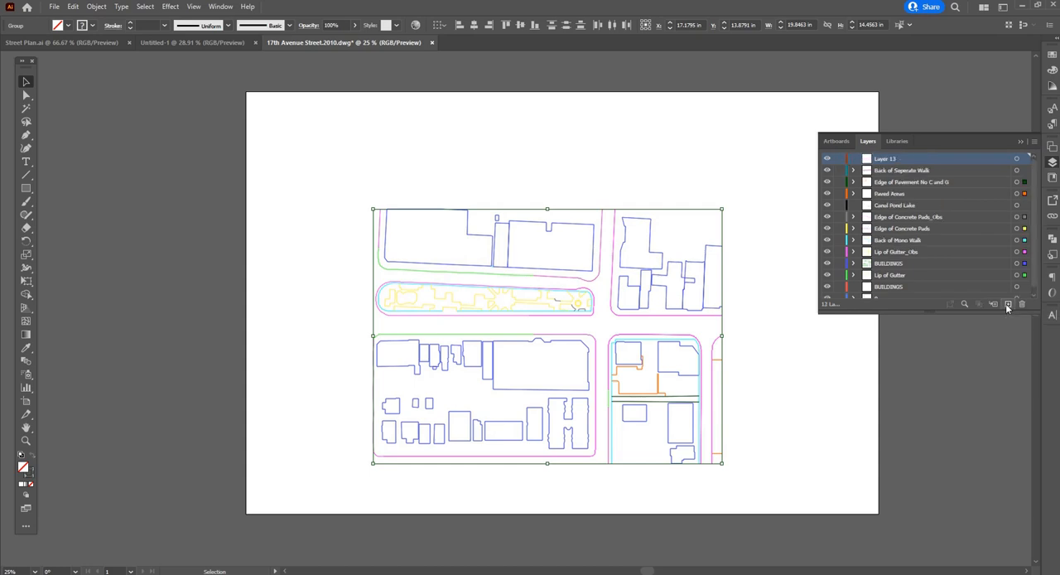
{"action": "double_click", "coordinate": [882, 158]}
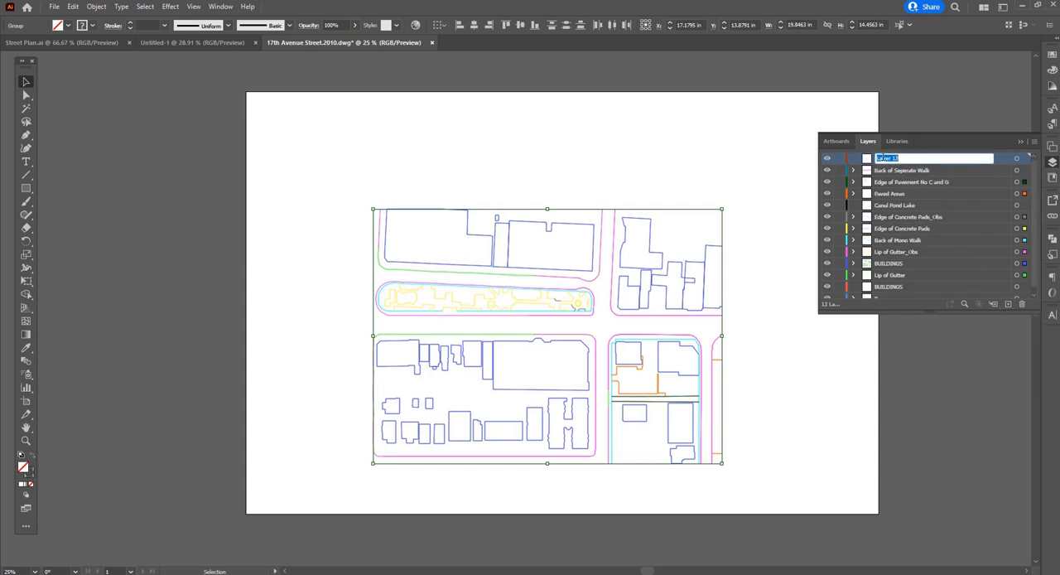
{"action": "type", "text": "LINEWORK"}
{"action": "key", "text": "Return"}
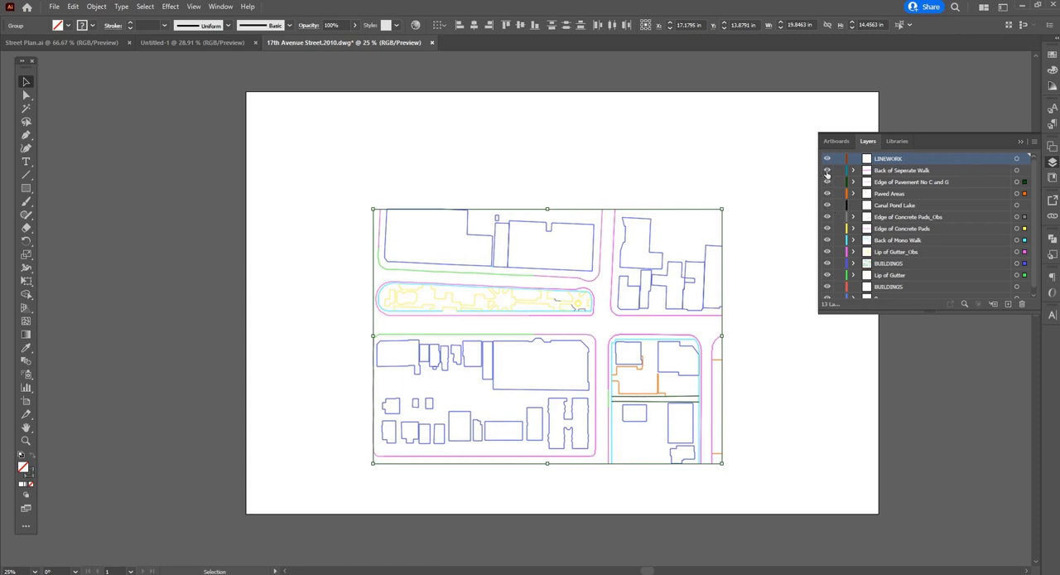
Hide every layer except LINEWORK and paste the copied street plan into LINEWORK
{"action": "left_click_drag", "start_coordinate": [826, 170], "coordinate": [826, 287]}
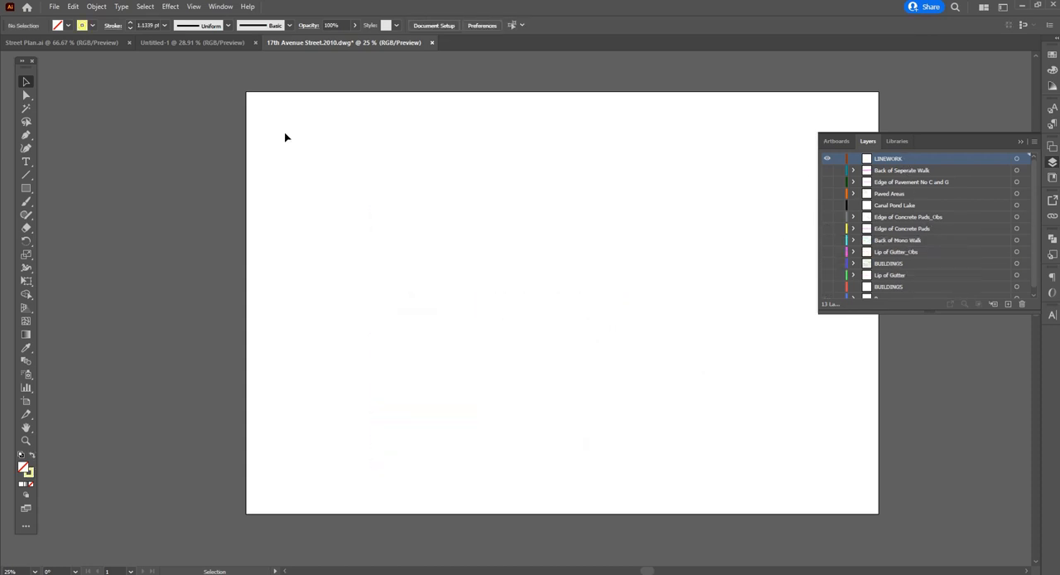
{"action": "key", "text": "ctrl+v"}
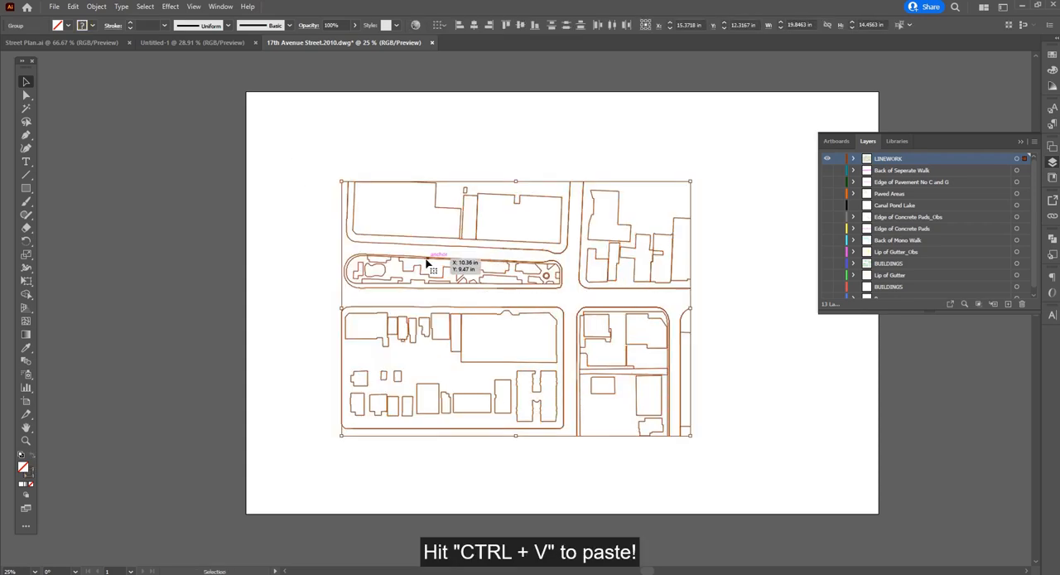
{"action": "left_click", "coordinate": [732, 325]}
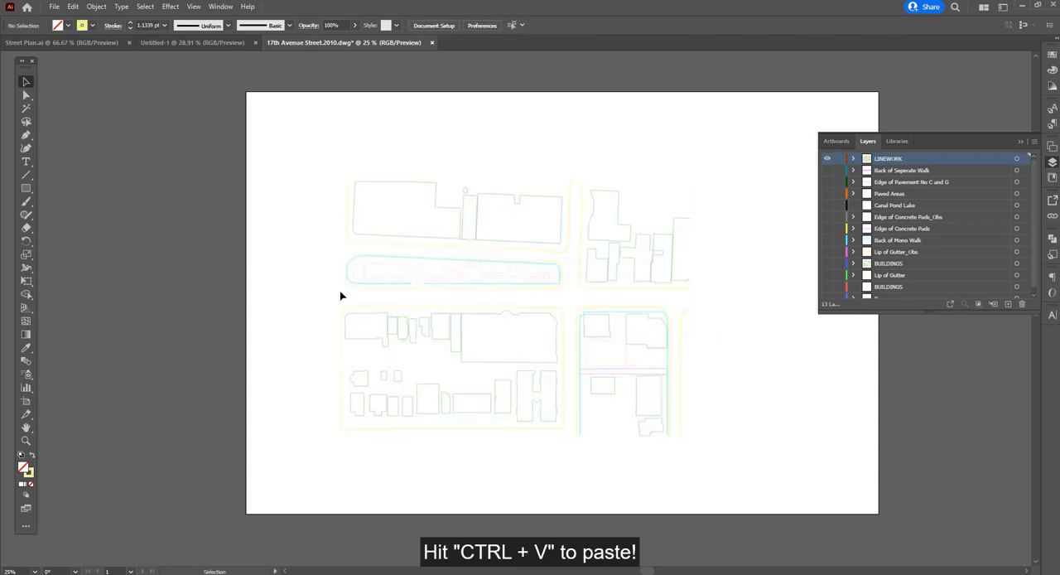
{"action": "left_click_drag", "start_coordinate": [297, 124], "coordinate": [750, 515]}
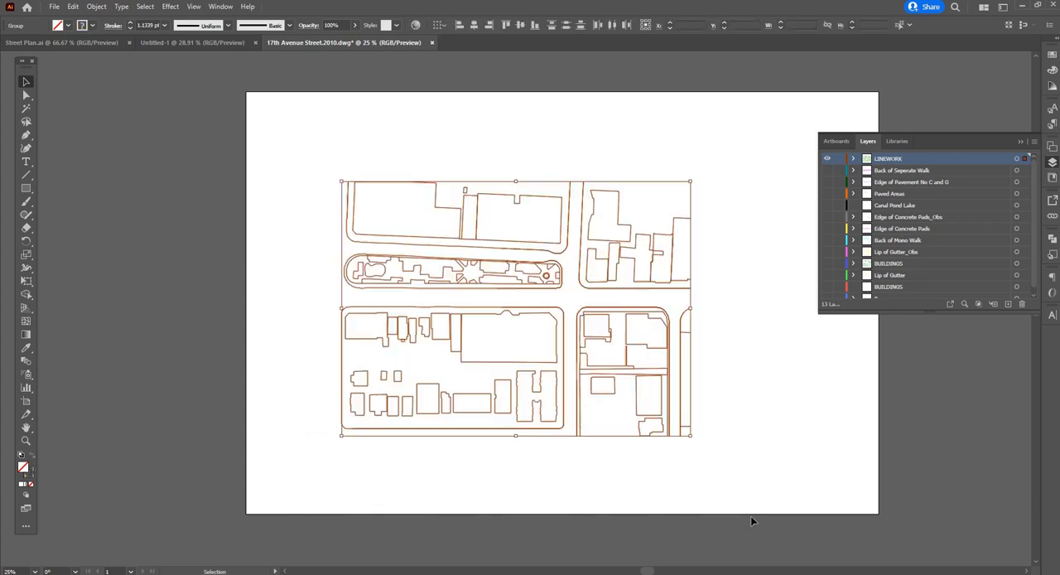
{"action": "left_click", "coordinate": [793, 452]}
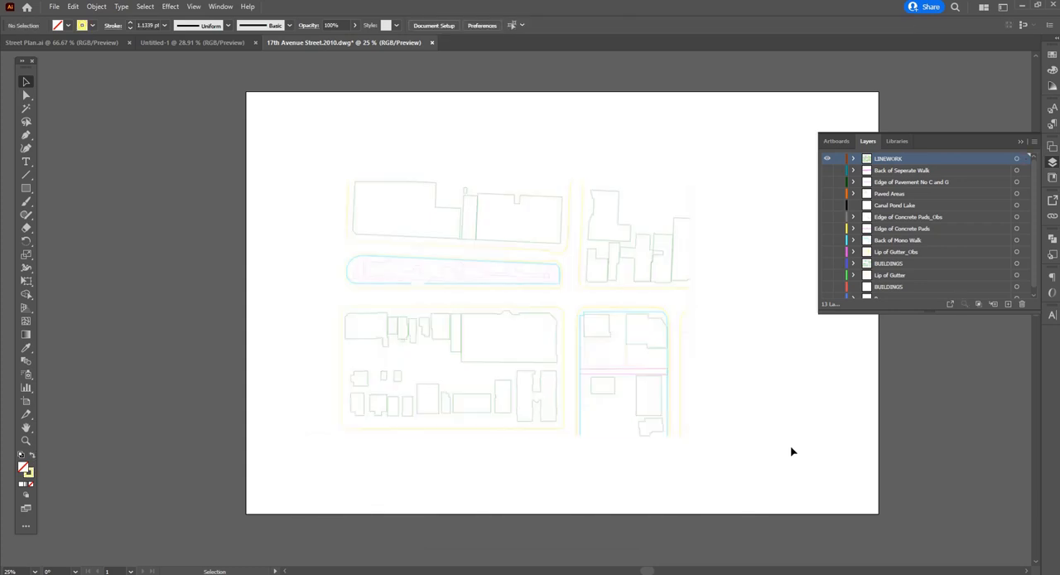
{"action": "left_click", "coordinate": [934, 170]}
{"action": "scroll", "coordinate": [927, 216], "scroll_direction": "down", "scroll_amount": 1}
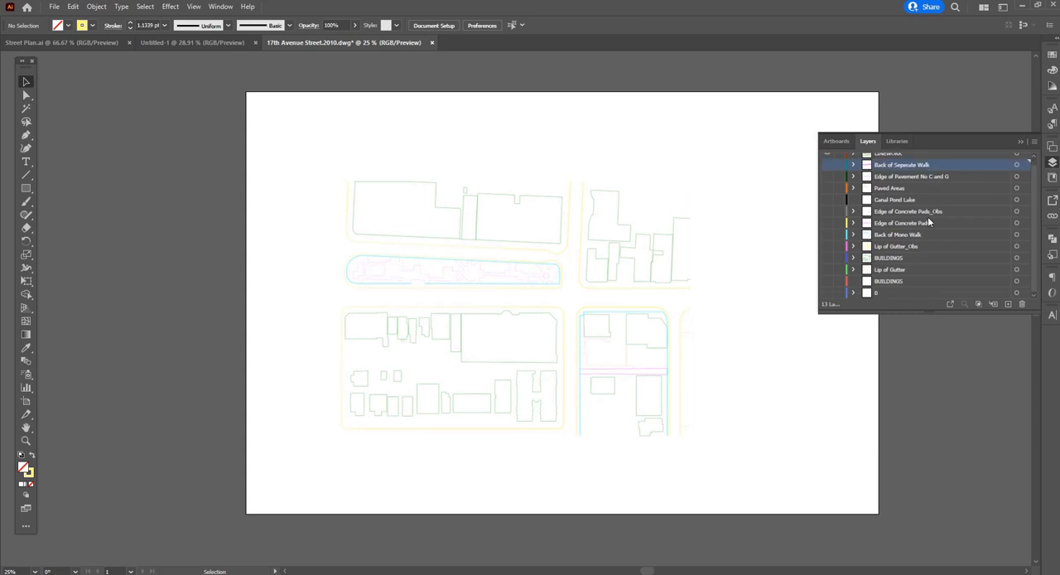
{"action": "left_click", "coordinate": [923, 224]}
{"action": "scroll", "coordinate": [926, 192], "scroll_direction": "up", "scroll_amount": 1}
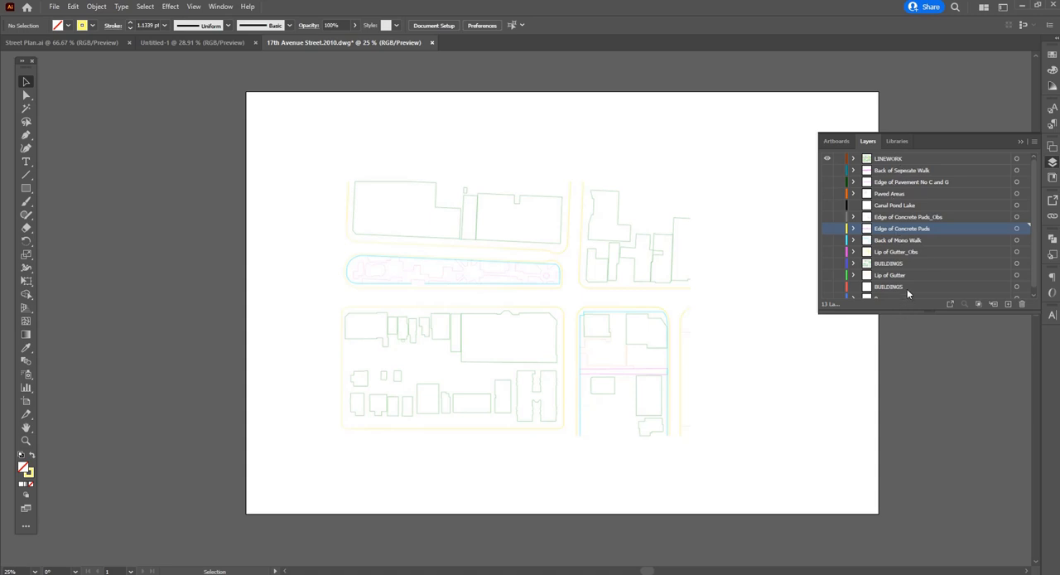
{"action": "scroll", "coordinate": [907, 289], "scroll_direction": "down", "scroll_amount": 1}
{"action": "left_click", "coordinate": [911, 247]}
{"action": "scroll", "coordinate": [921, 223], "scroll_direction": "up", "scroll_amount": 1}
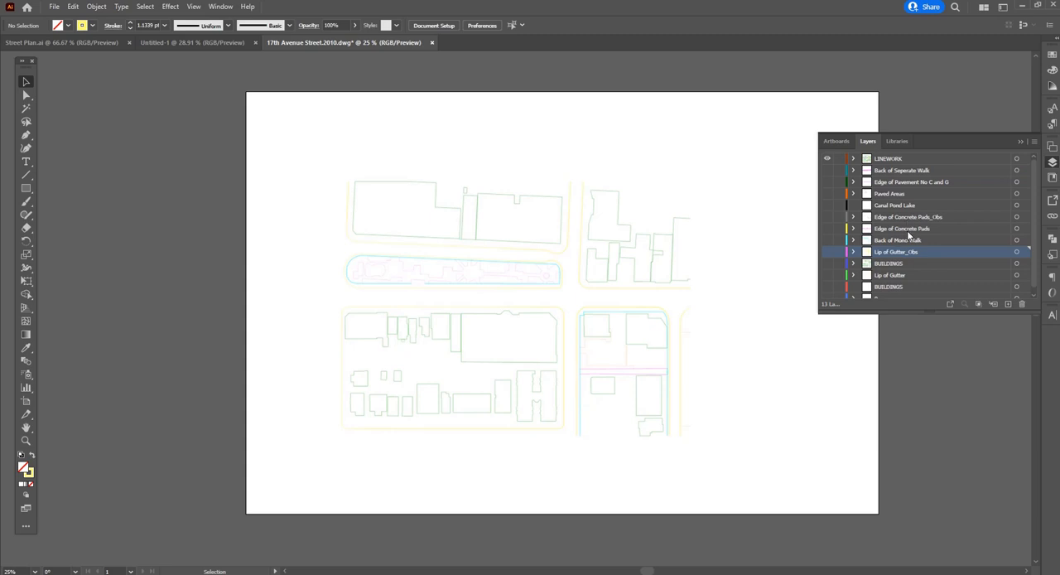
Delete all imported drawing layers from Back of Seperate Walk down to 0, keeping only LINEWORK
{"action": "left_click", "coordinate": [889, 172]}
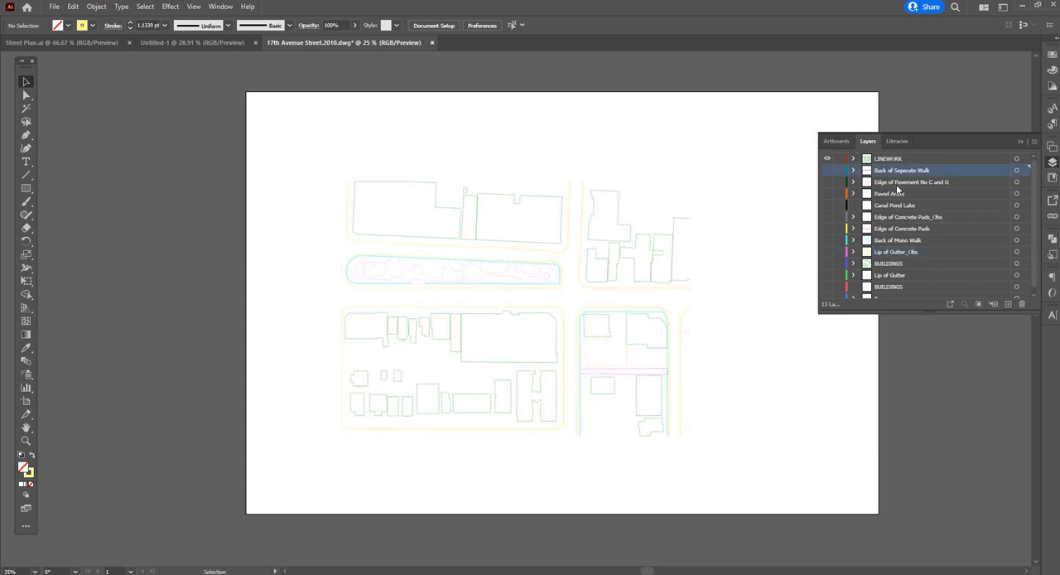
{"action": "scroll", "coordinate": [889, 292], "scroll_direction": "down", "scroll_amount": 1}
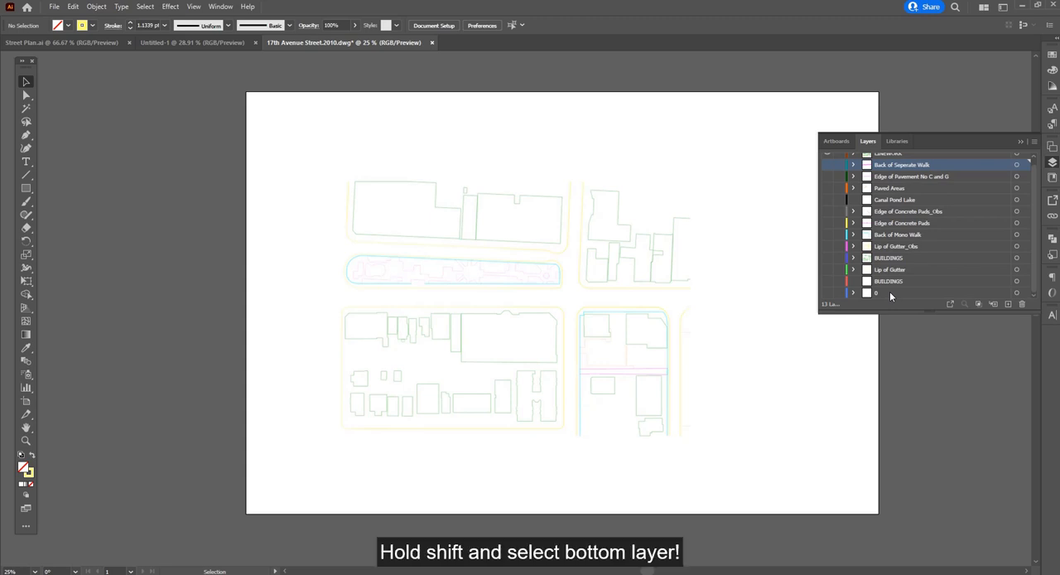
{"action": "left_click", "coordinate": [889, 291], "text": "shift"}
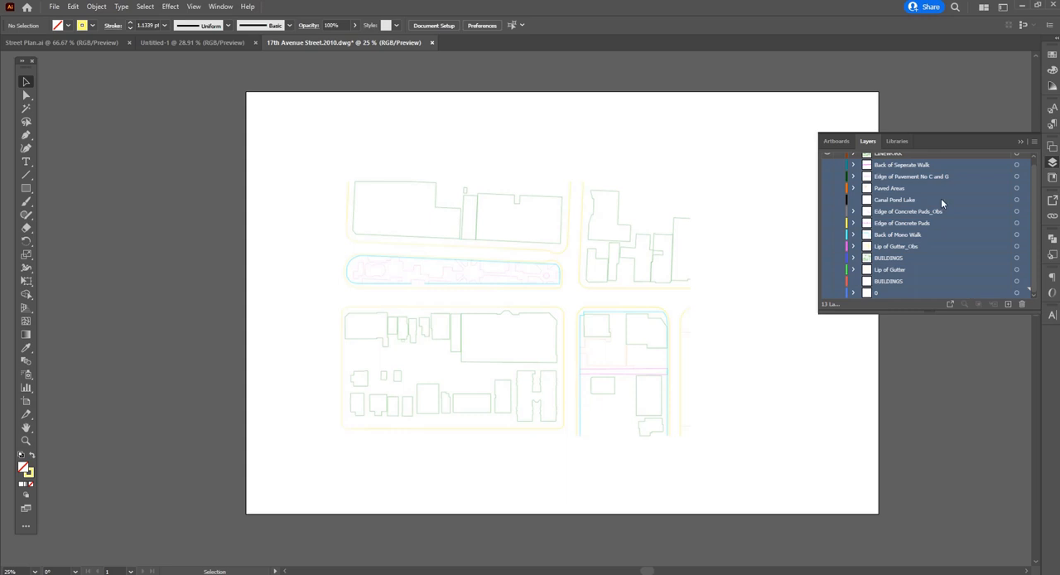
{"action": "left_click", "coordinate": [925, 232]}
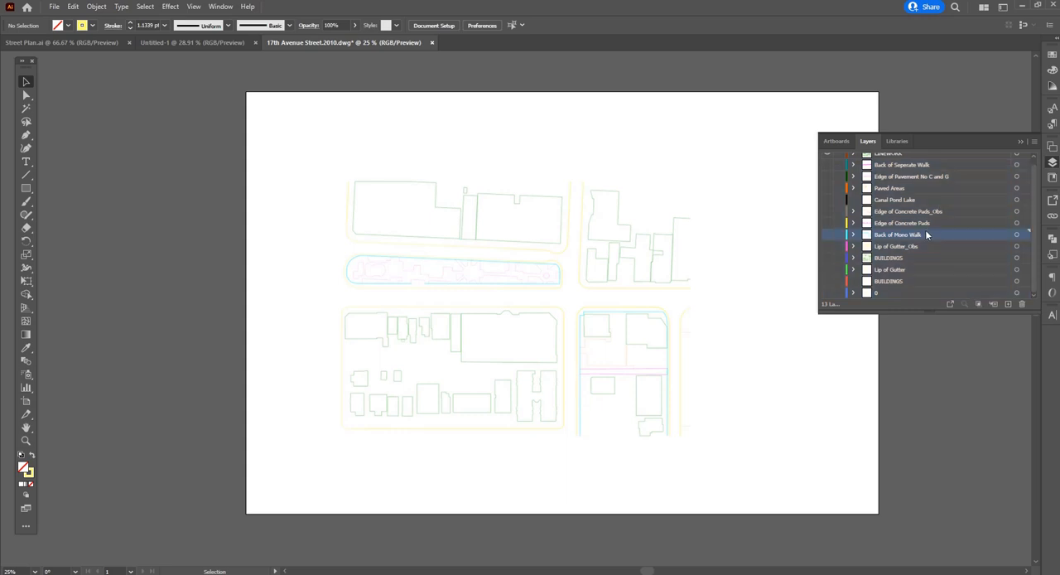
{"action": "left_click", "coordinate": [888, 165]}
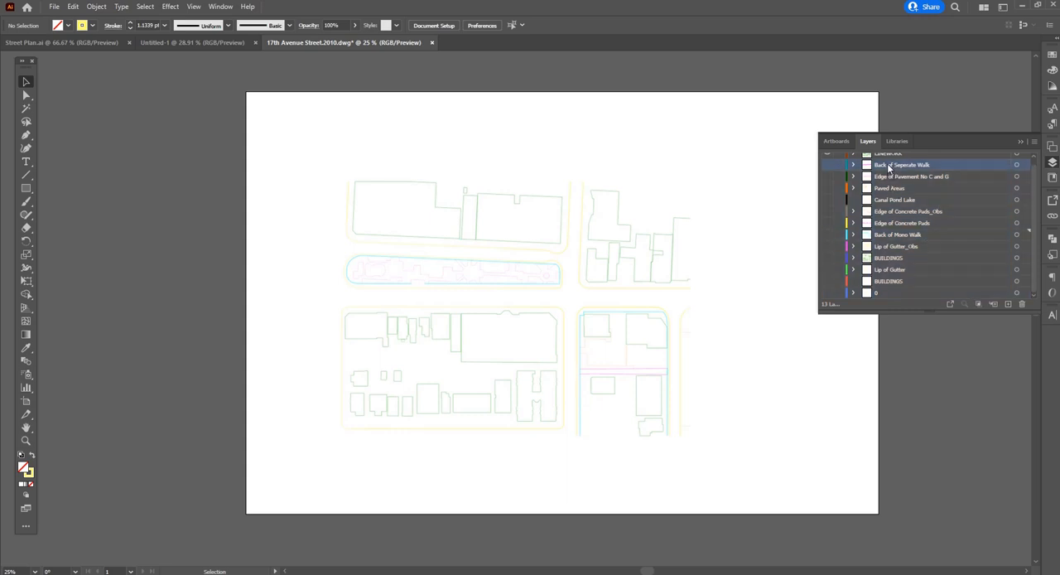
{"action": "left_click", "coordinate": [883, 294], "text": "shift"}
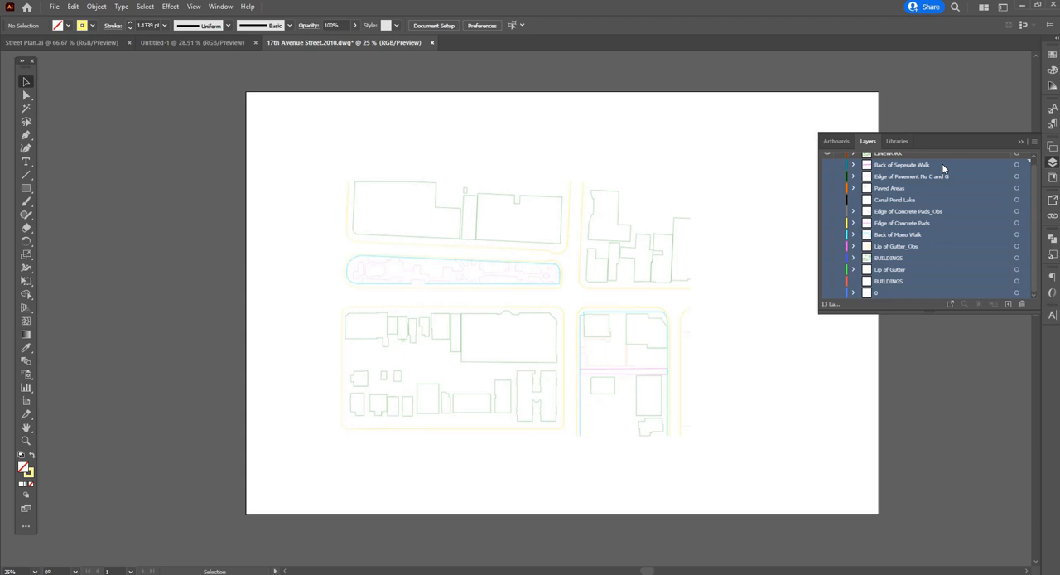
{"action": "left_click_drag", "start_coordinate": [942, 163], "coordinate": [1021, 304]}
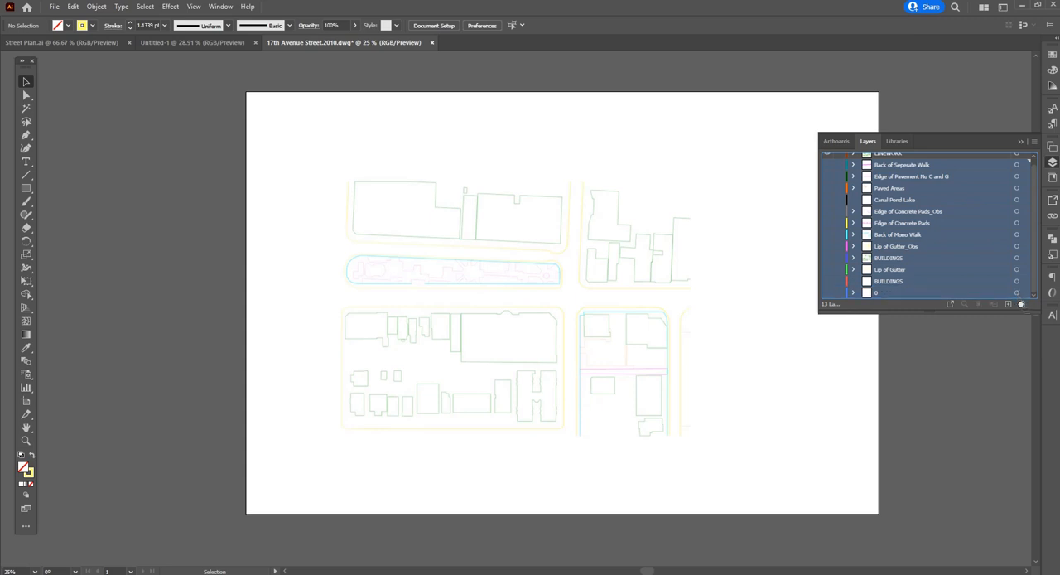
{"action": "left_click_drag", "start_coordinate": [1021, 304], "coordinate": [1021, 303]}
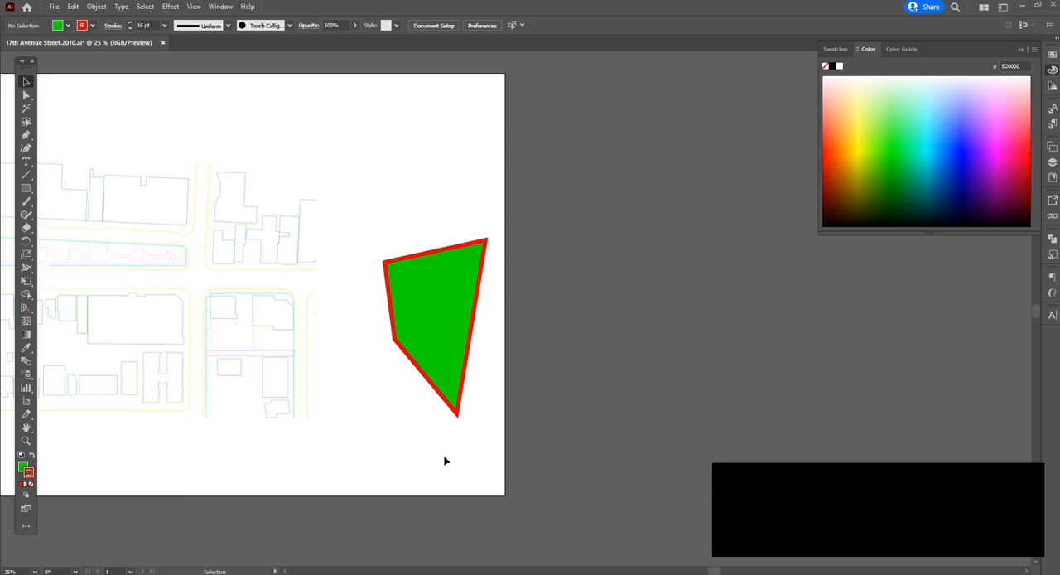
Change the stroke colour of the green polygon beside the street plan to blue 0C00FF
{"action": "left_click", "coordinate": [454, 295]}
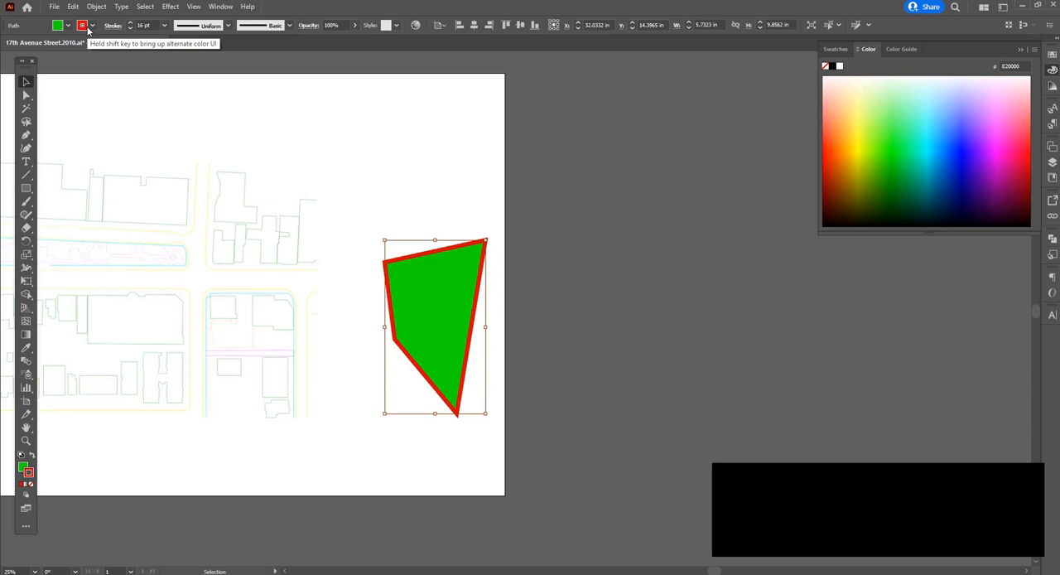
{"action": "left_click", "coordinate": [387, 151]}
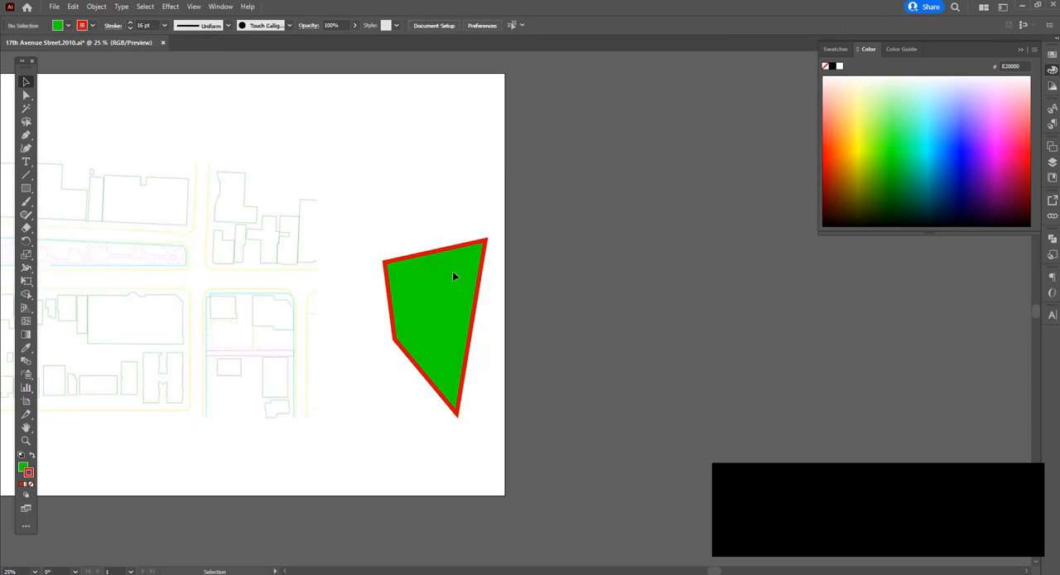
{"action": "left_click", "coordinate": [445, 316]}
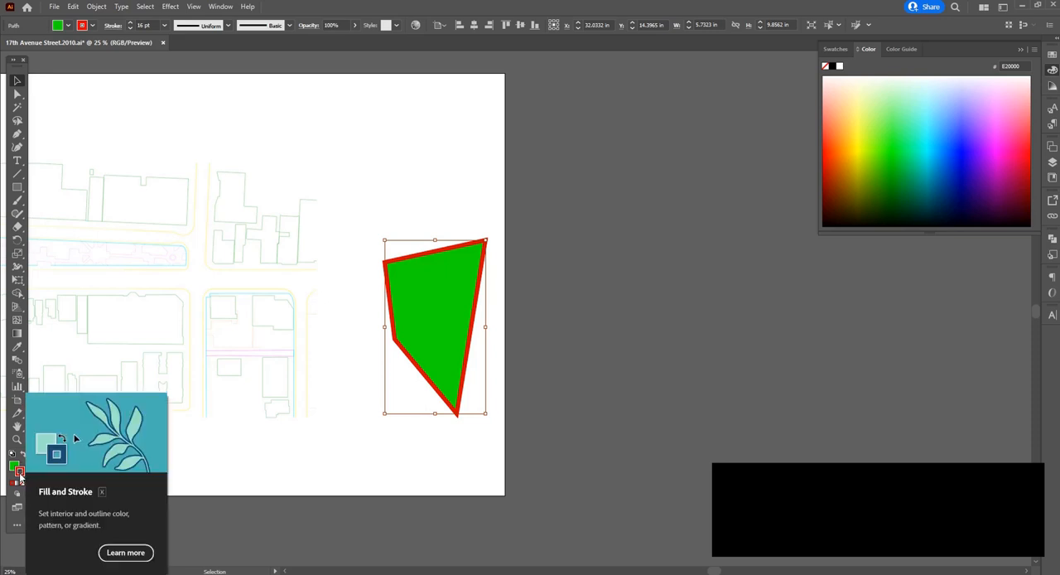
{"action": "double_click", "coordinate": [20, 471]}
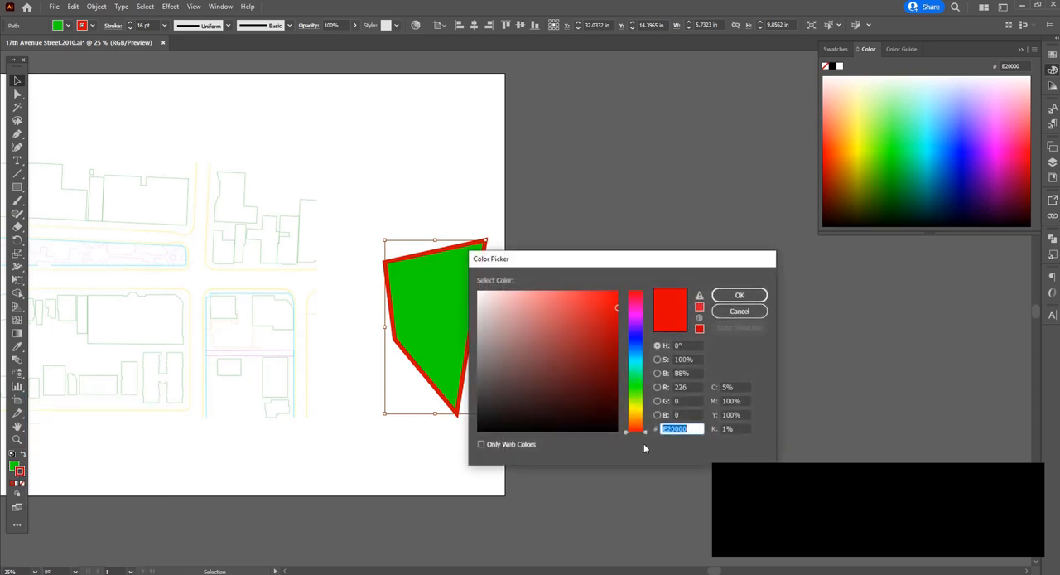
{"action": "left_click_drag", "start_coordinate": [644, 435], "coordinate": [643, 413]}
{"action": "left_click", "coordinate": [563, 322]}
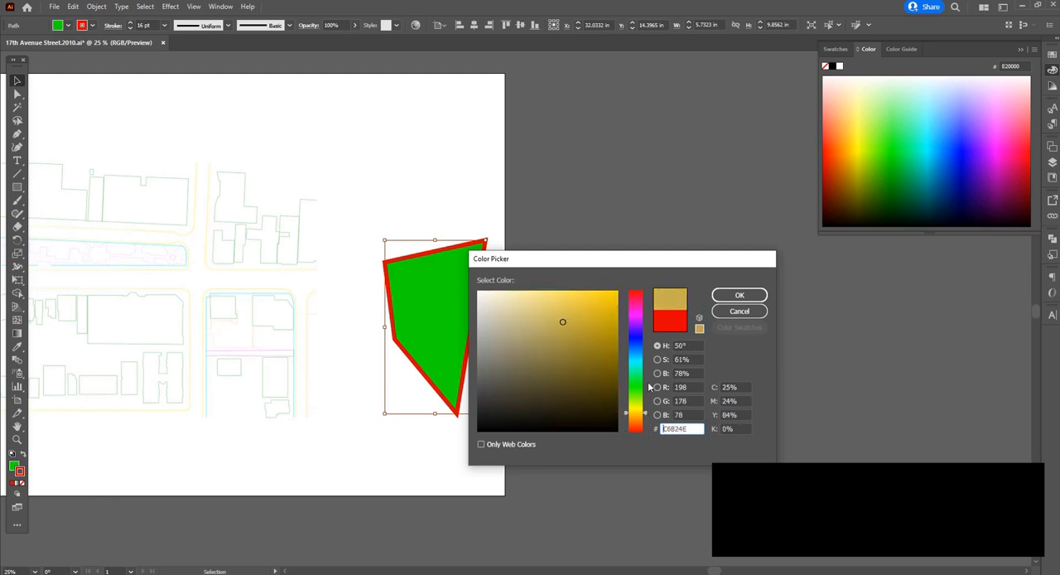
{"action": "left_click", "coordinate": [637, 337]}
{"action": "left_click_drag", "start_coordinate": [579, 319], "coordinate": [619, 287]}
{"action": "left_click", "coordinate": [722, 295]}
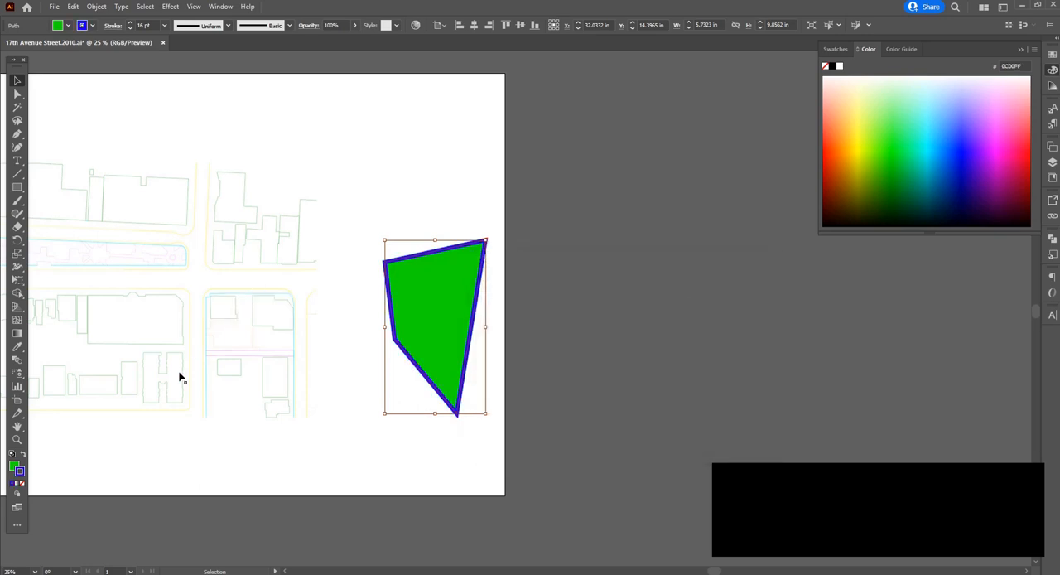
Change the fill colour of the green polygon beside the street plan to light blue 009CF2 and deselect it
{"action": "left_click", "coordinate": [13, 466]}
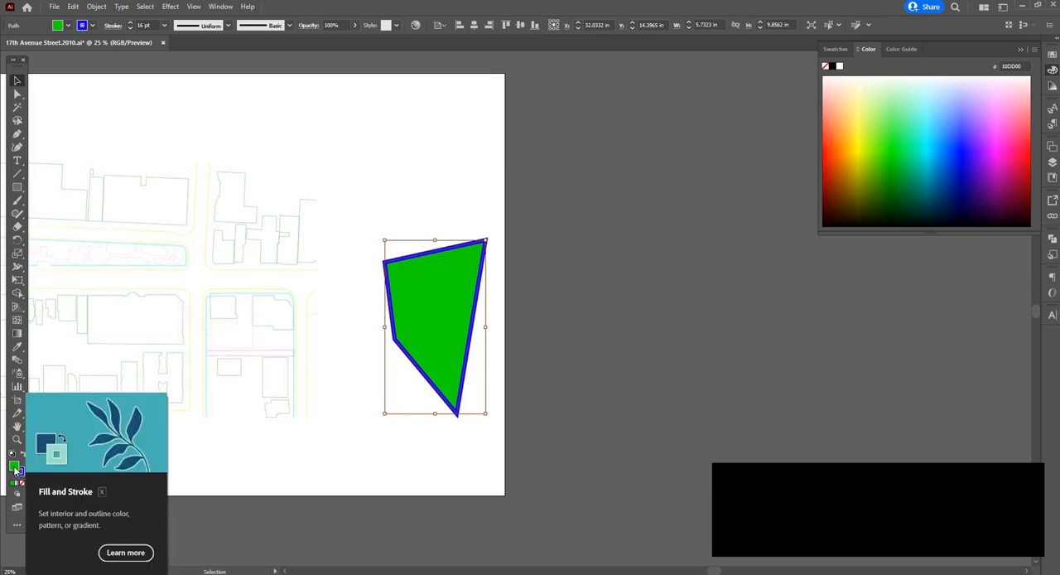
{"action": "double_click", "coordinate": [15, 467]}
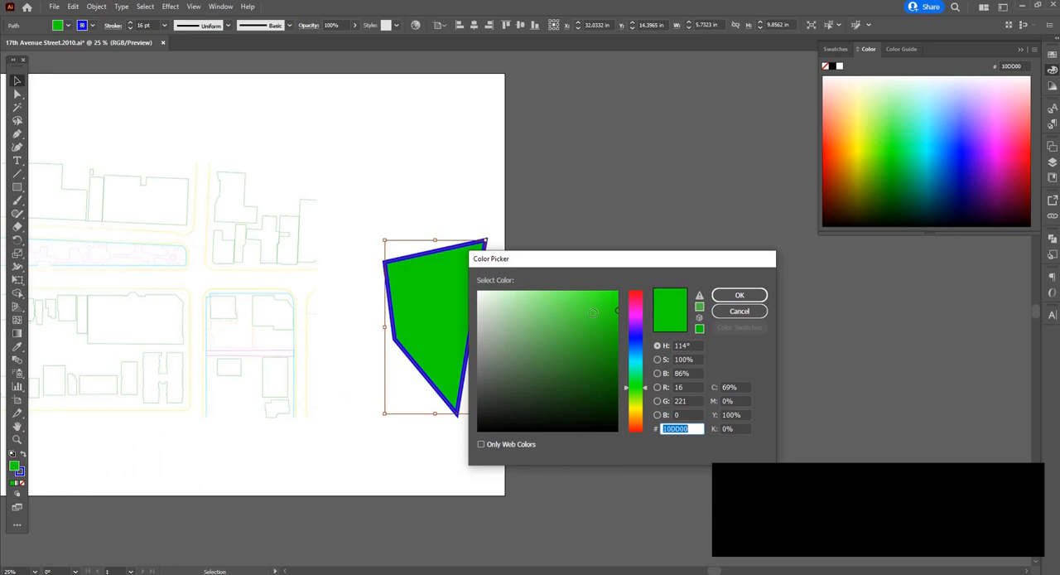
{"action": "left_click_drag", "start_coordinate": [647, 390], "coordinate": [638, 351]}
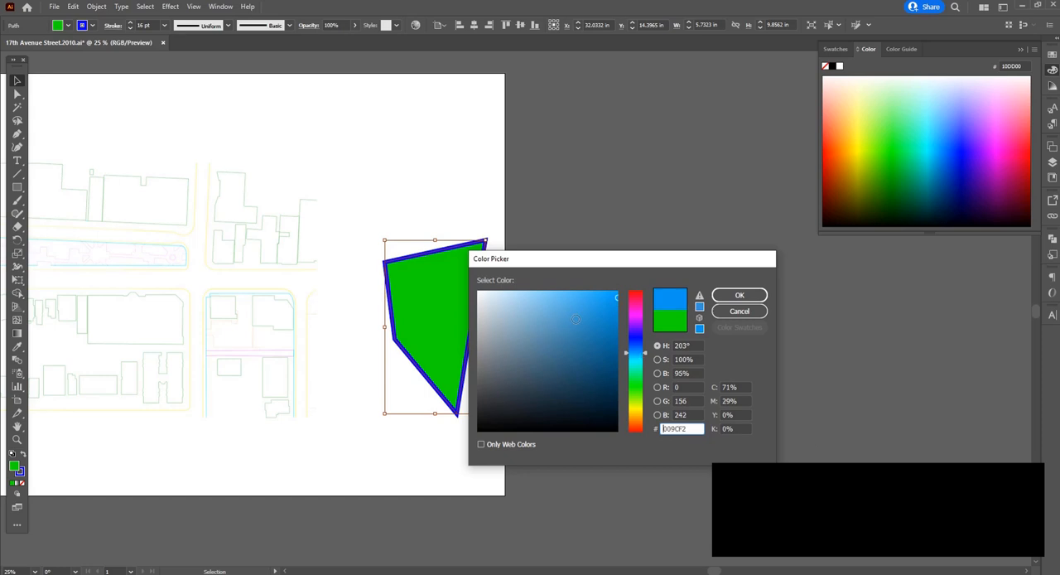
{"action": "left_click", "coordinate": [741, 298]}
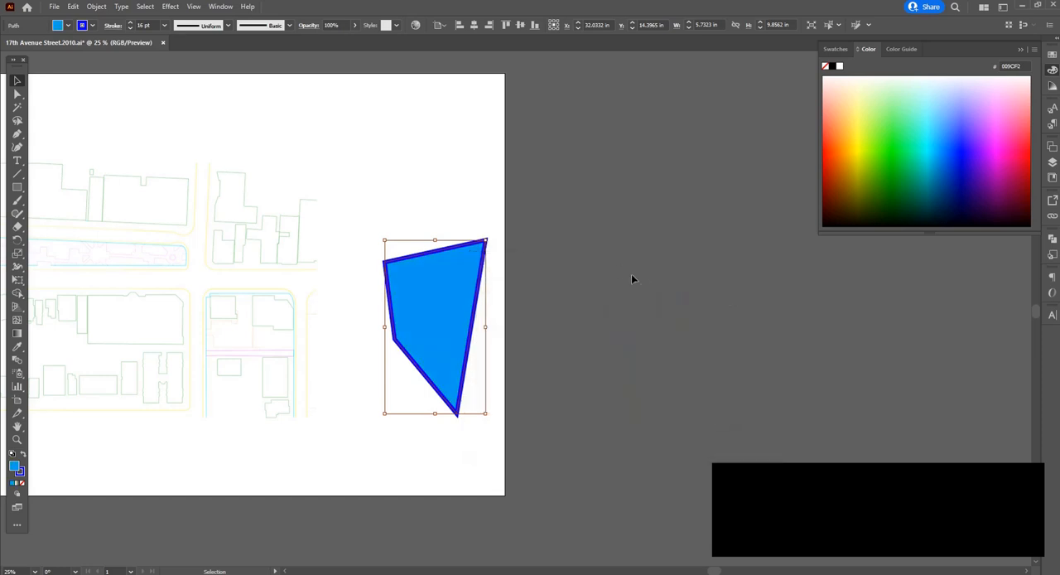
{"action": "left_click", "coordinate": [640, 278]}
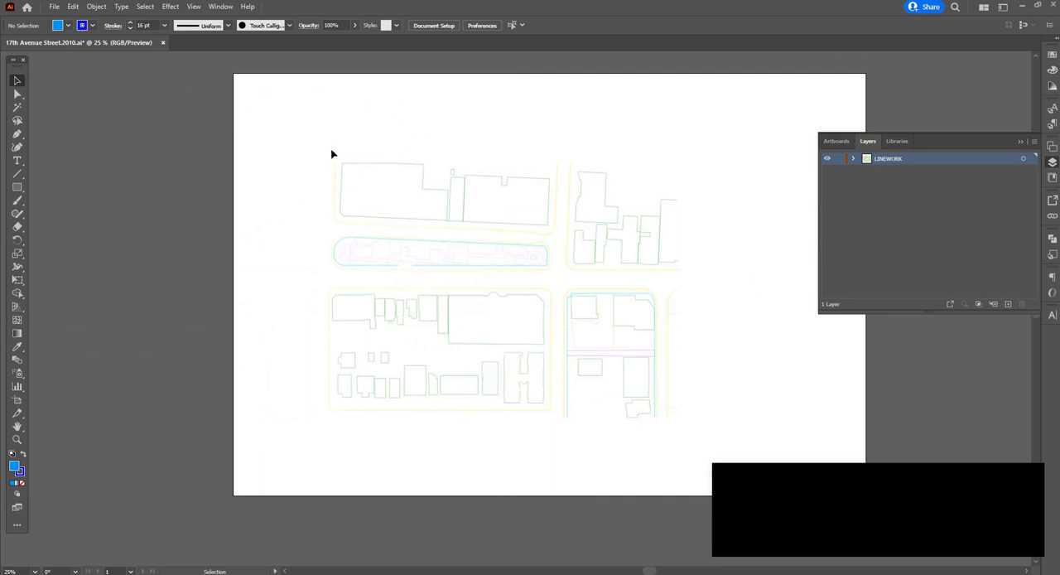
Select the whole street plan and set its stroke colour to black 000000
{"action": "left_click_drag", "start_coordinate": [273, 116], "coordinate": [757, 450]}
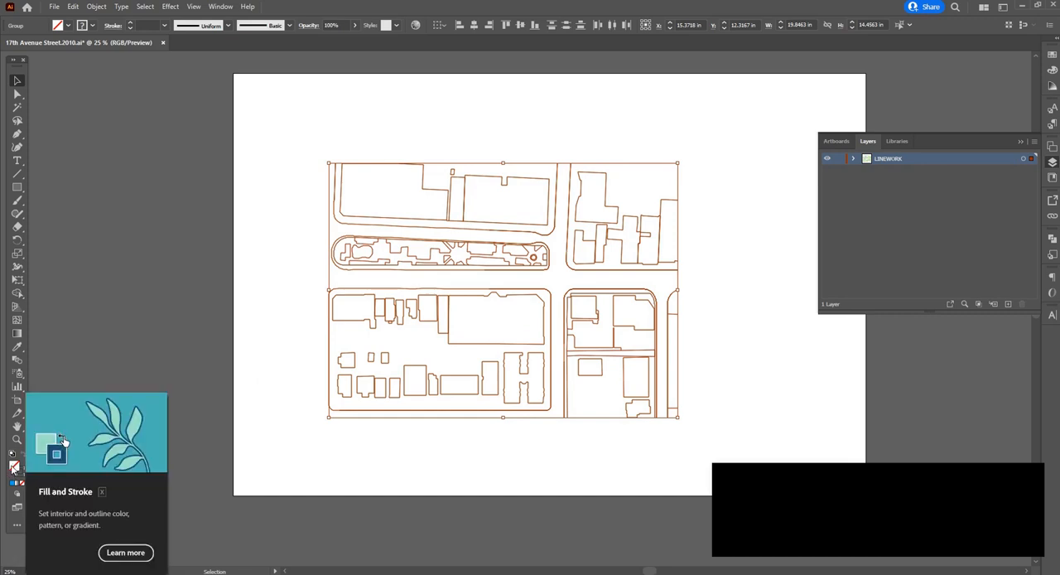
{"action": "double_click", "coordinate": [20, 474]}
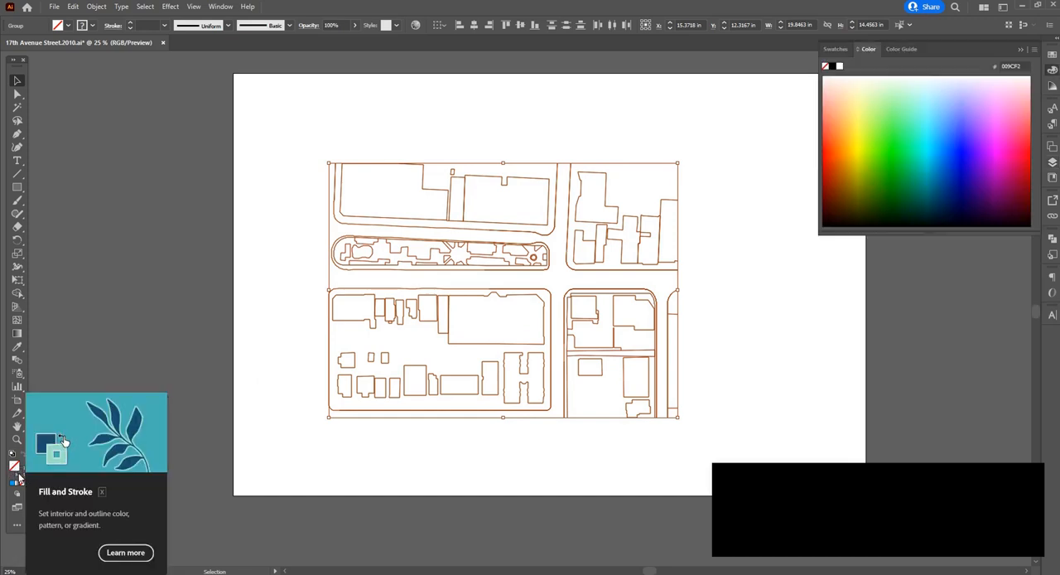
{"action": "double_click", "coordinate": [20, 477]}
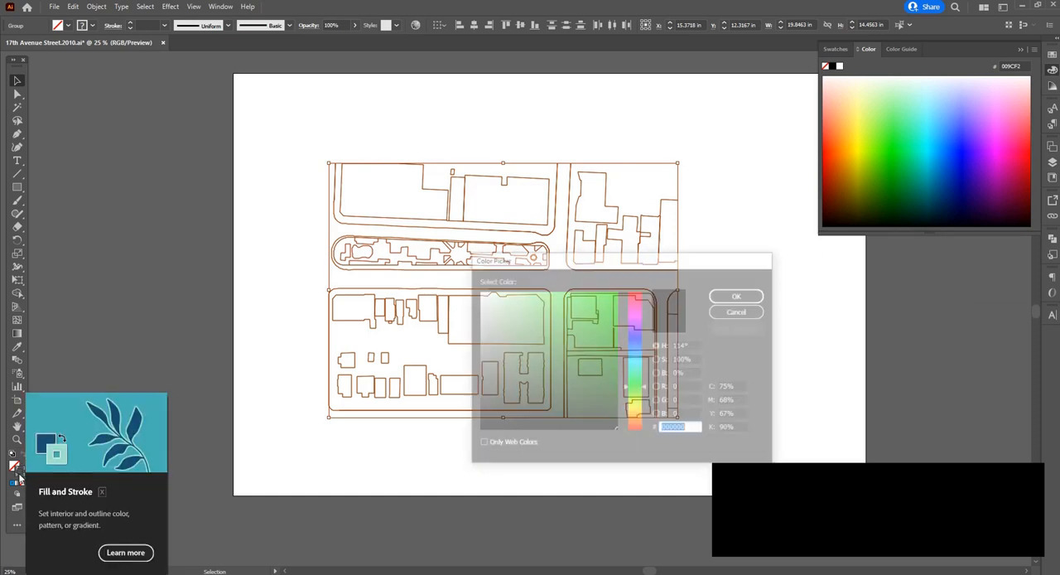
{"action": "left_click_drag", "start_coordinate": [533, 389], "coordinate": [464, 449]}
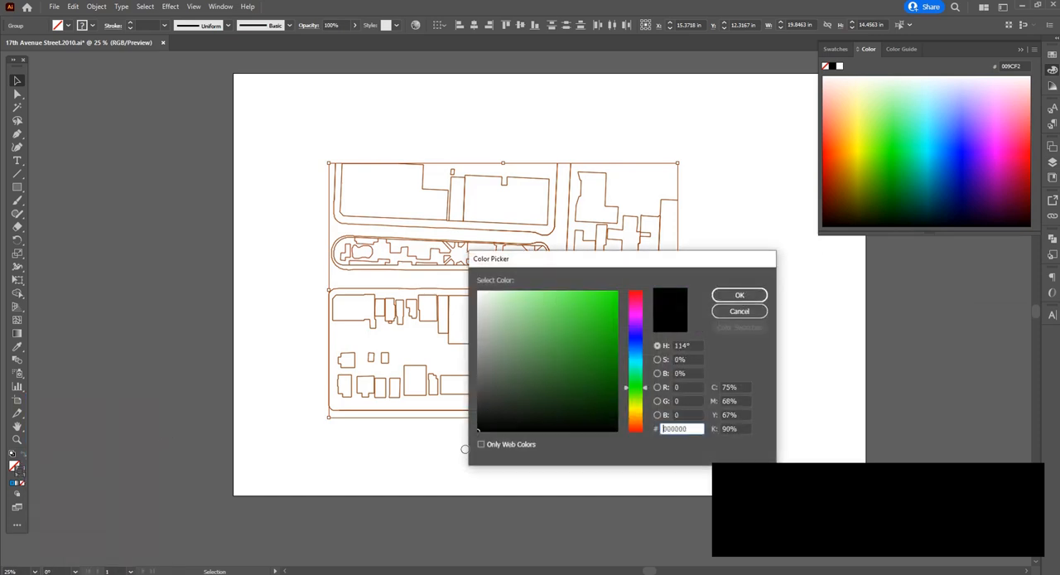
{"action": "left_click", "coordinate": [736, 297]}
{"action": "left_click", "coordinate": [744, 381]}
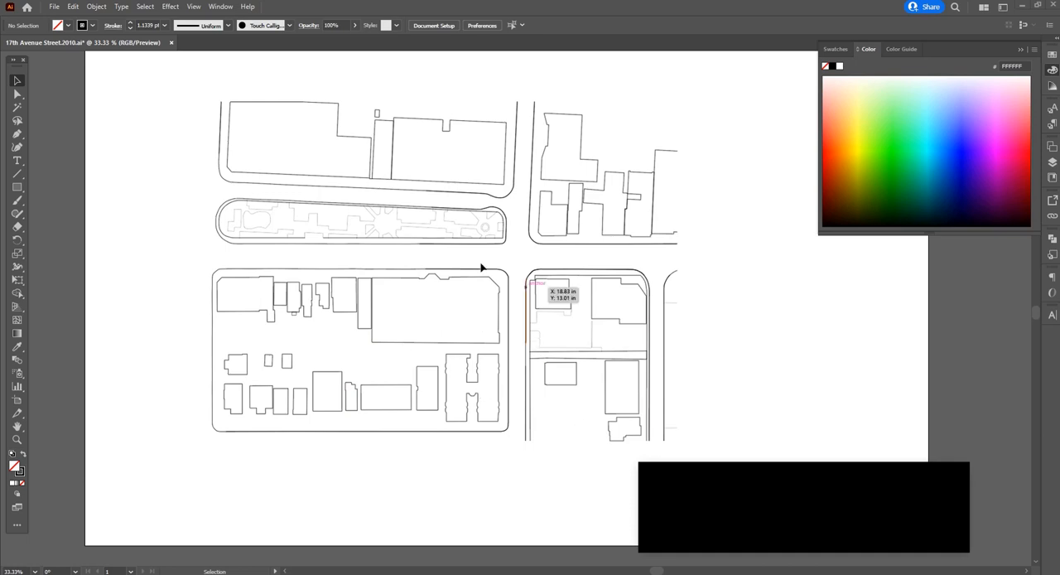
Set the stroke weight of the largest building in the block below the long park strip to 3 pt
{"action": "scroll", "coordinate": [383, 319], "scroll_direction": "up", "scroll_amount": 1}
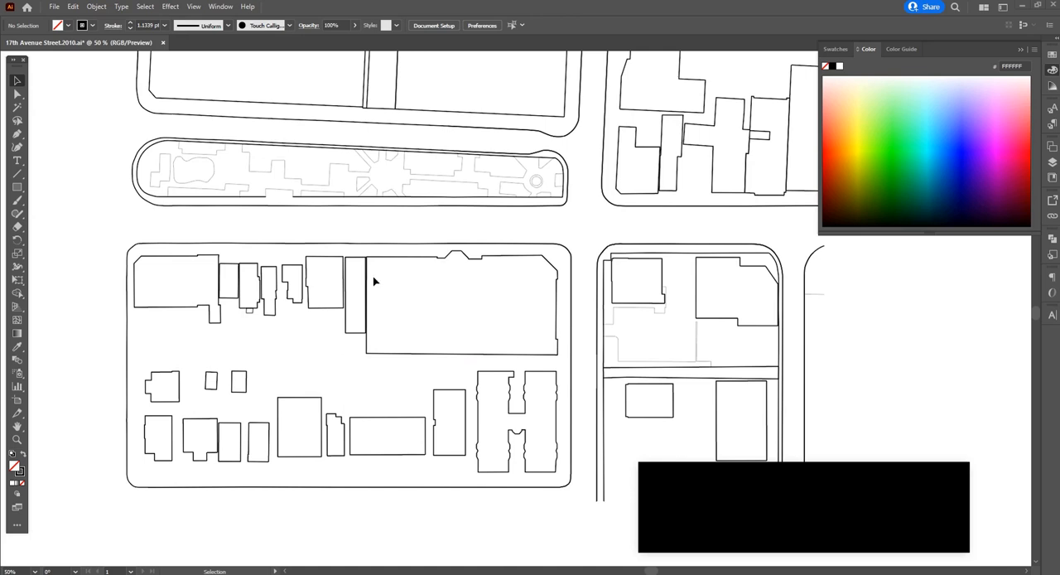
{"action": "left_click", "coordinate": [414, 262]}
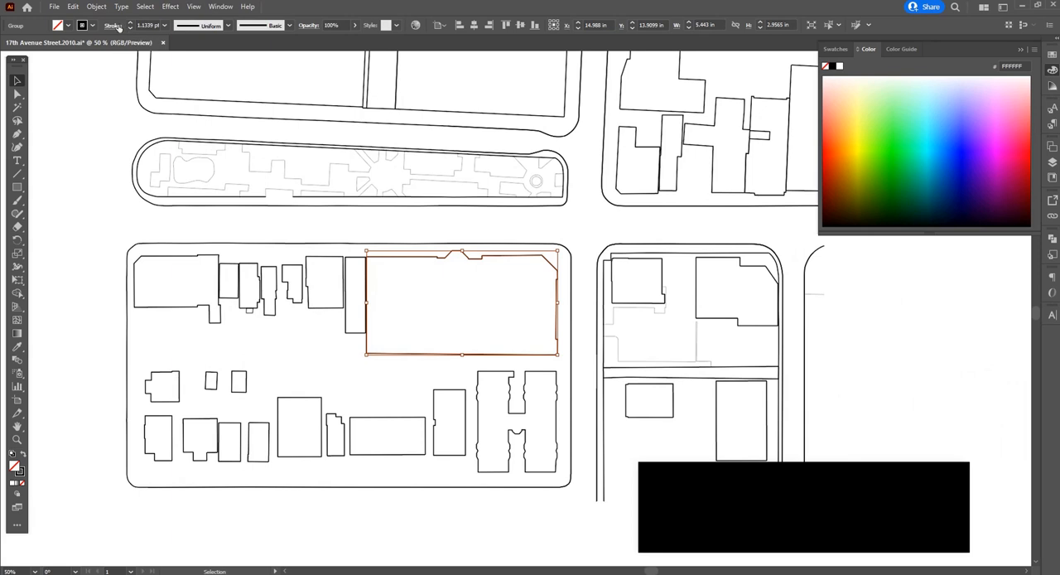
{"action": "left_click", "coordinate": [165, 28]}
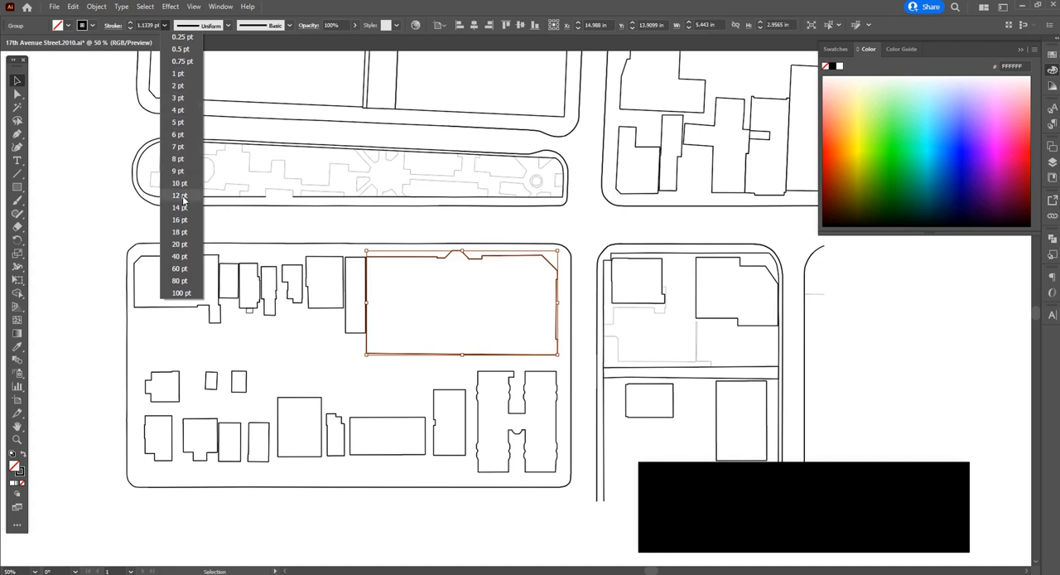
{"action": "left_click", "coordinate": [180, 98]}
{"action": "left_click", "coordinate": [395, 296]}
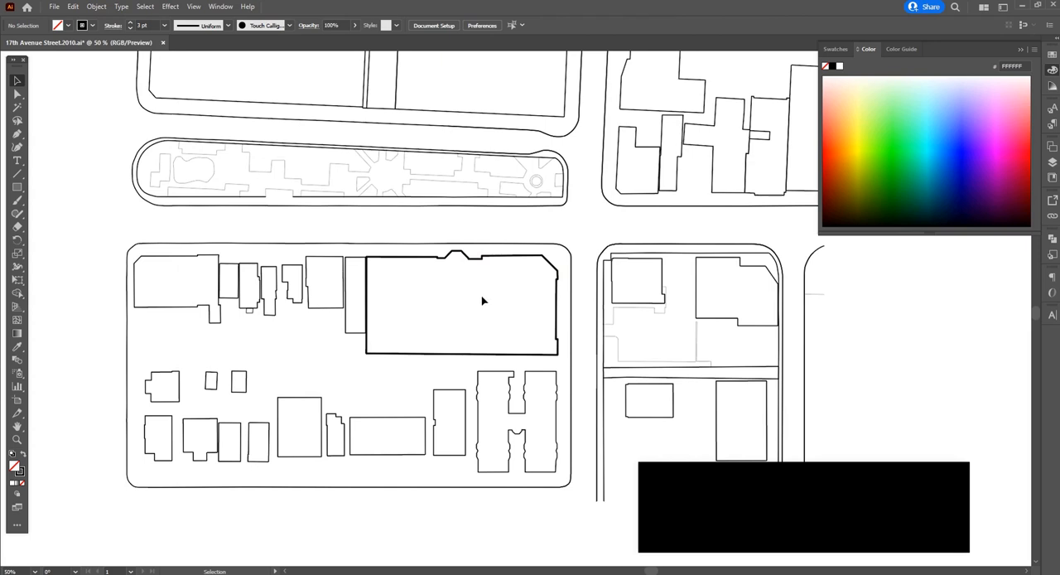
Set the stroke weight of the narrow building adjoining the largest building to 2 pt
{"action": "left_click", "coordinate": [347, 333]}
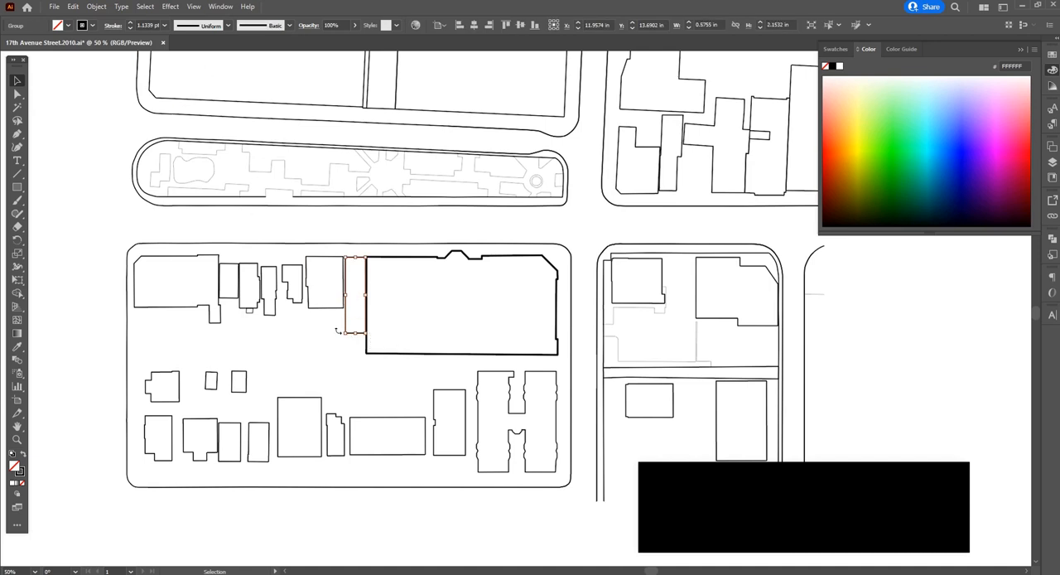
{"action": "left_click", "coordinate": [150, 26]}
{"action": "type", "text": "2pt"}
{"action": "key", "text": "Return"}
{"action": "left_click", "coordinate": [334, 374]}
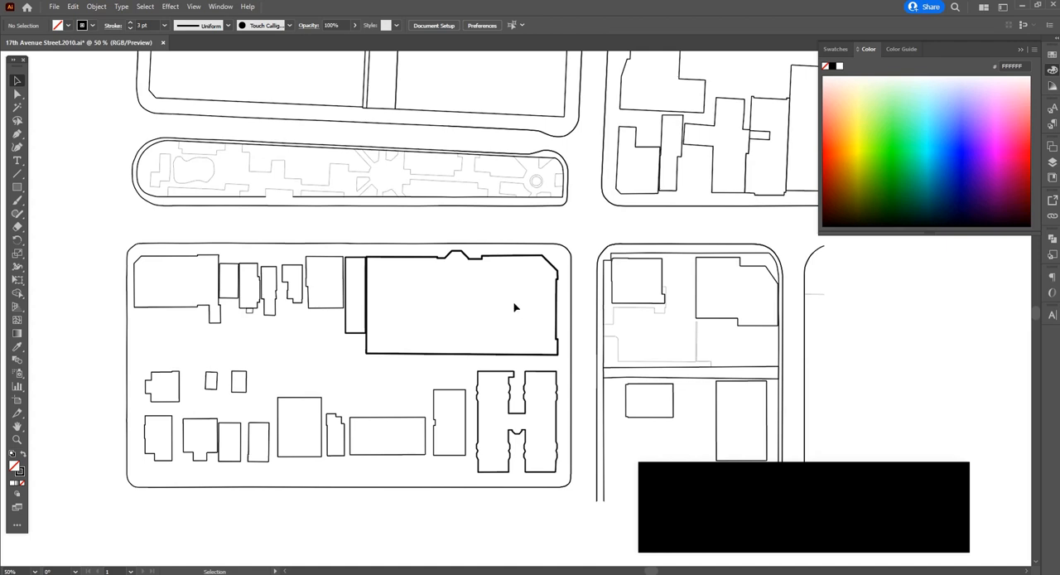
Fill the largest building in the block below the park strip with bright green 19FF00
{"action": "left_click", "coordinate": [493, 260]}
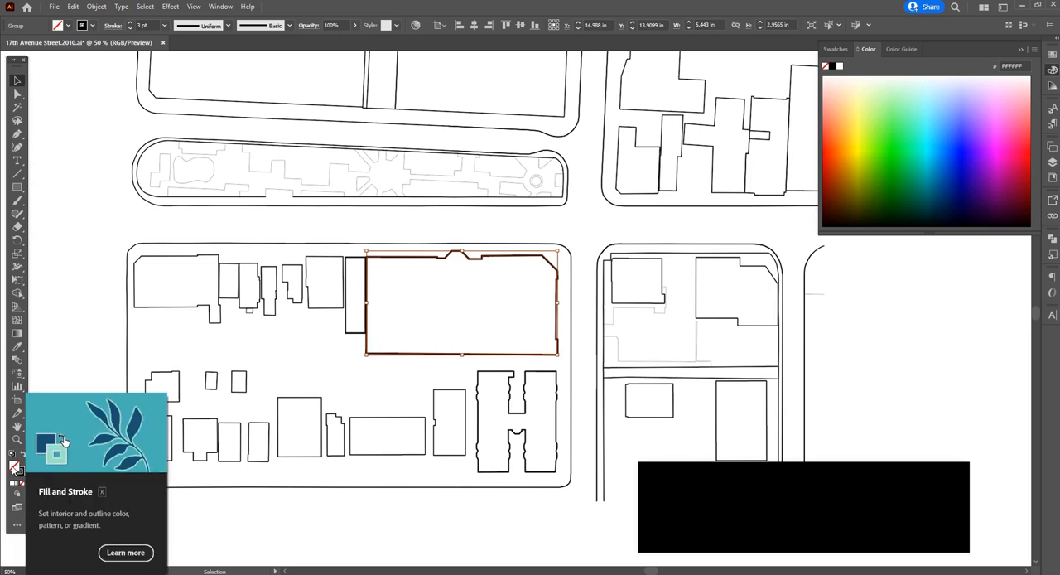
{"action": "double_click", "coordinate": [15, 467]}
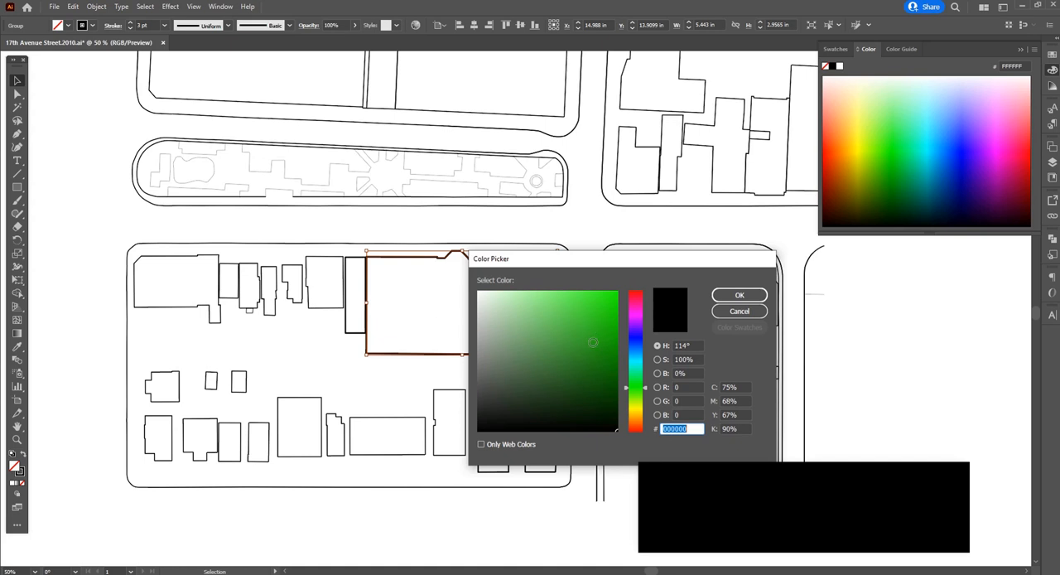
{"action": "left_click_drag", "start_coordinate": [583, 367], "coordinate": [630, 287]}
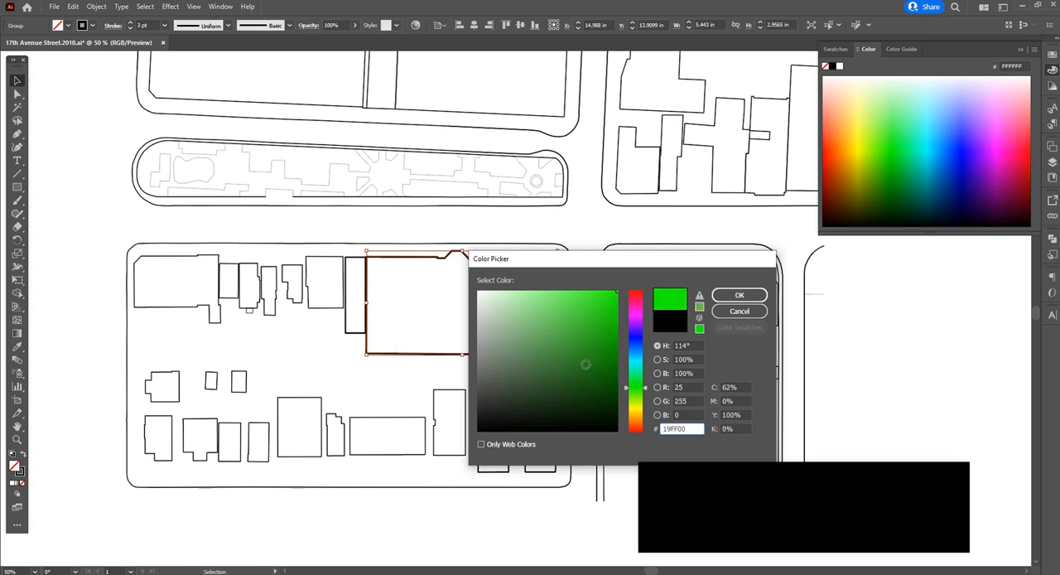
{"action": "left_click", "coordinate": [562, 363]}
{"action": "left_click_drag", "start_coordinate": [562, 363], "coordinate": [618, 286]}
{"action": "left_click", "coordinate": [737, 296]}
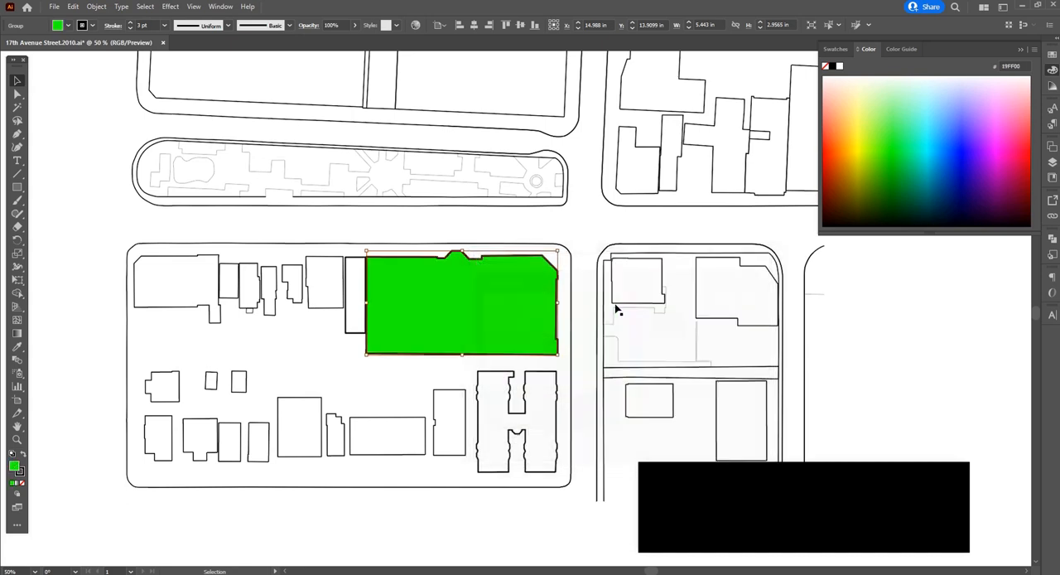
{"action": "left_click", "coordinate": [420, 395]}
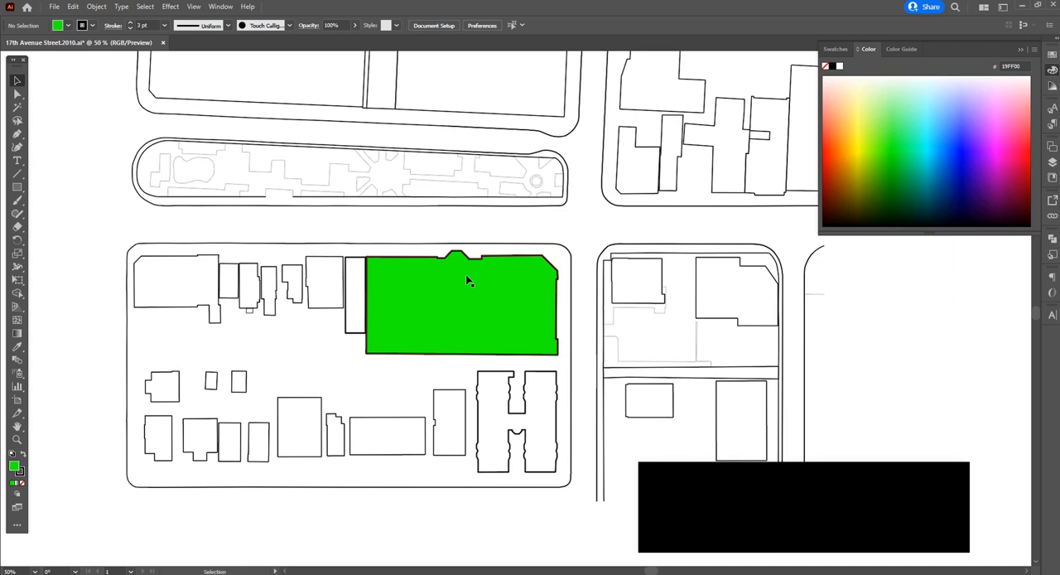
Change the fill of the green building to white FFFFFF and deselect it
{"action": "left_click", "coordinate": [514, 260]}
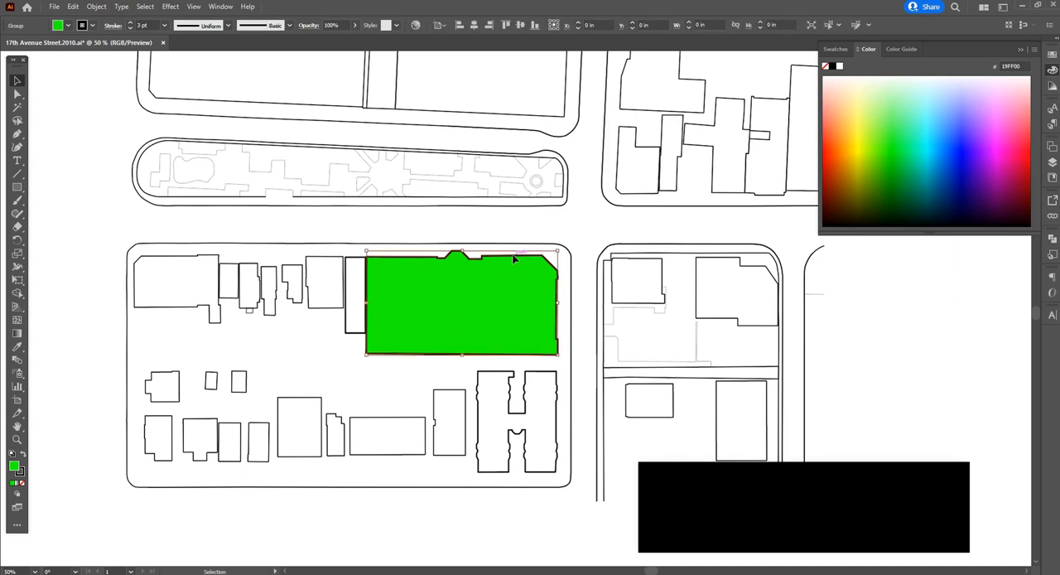
{"action": "double_click", "coordinate": [14, 466]}
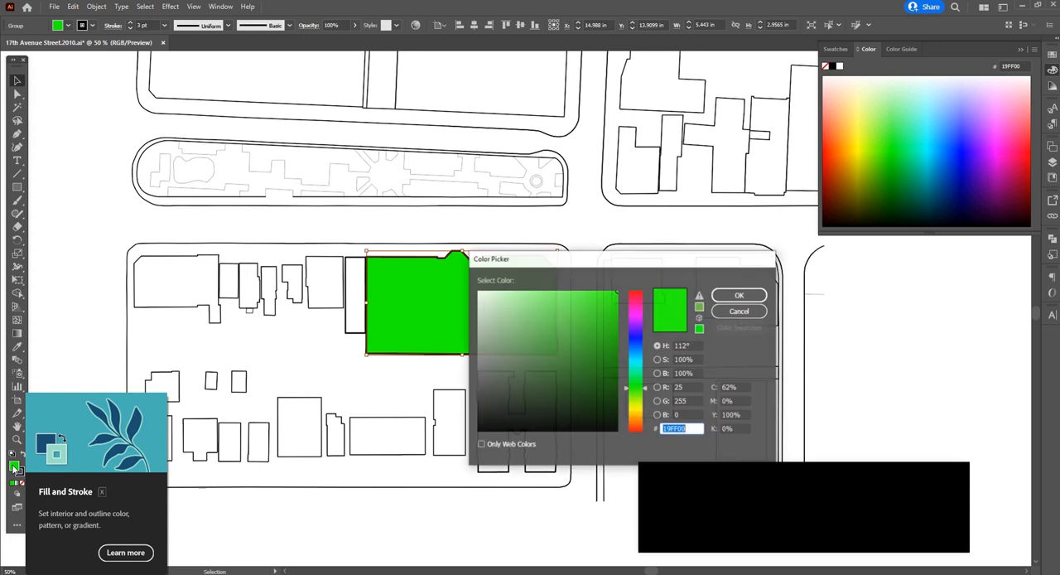
{"action": "type", "text": "FFFFFF"}
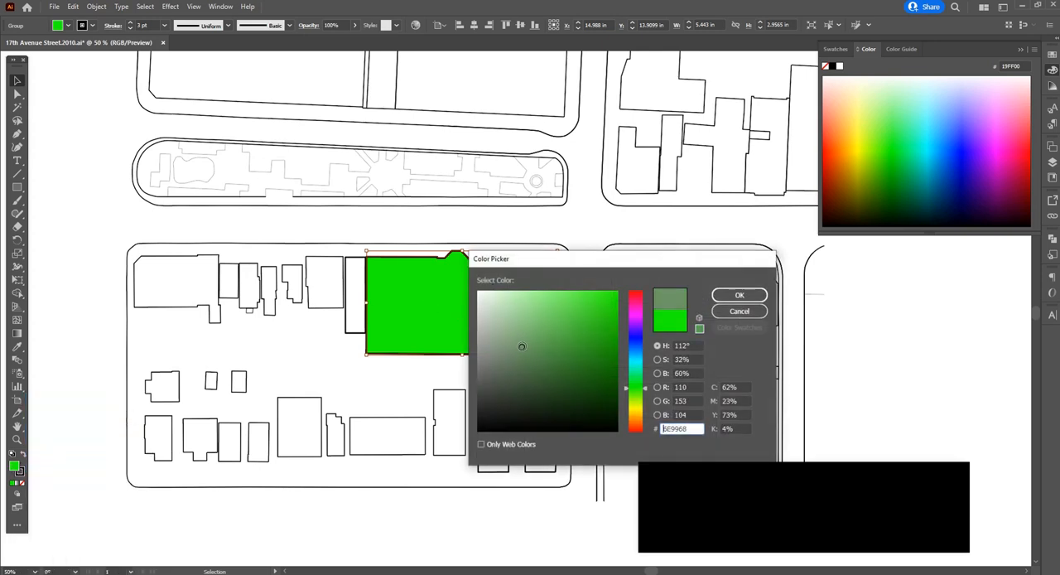
{"action": "left_click", "coordinate": [728, 300]}
{"action": "left_click", "coordinate": [526, 225]}
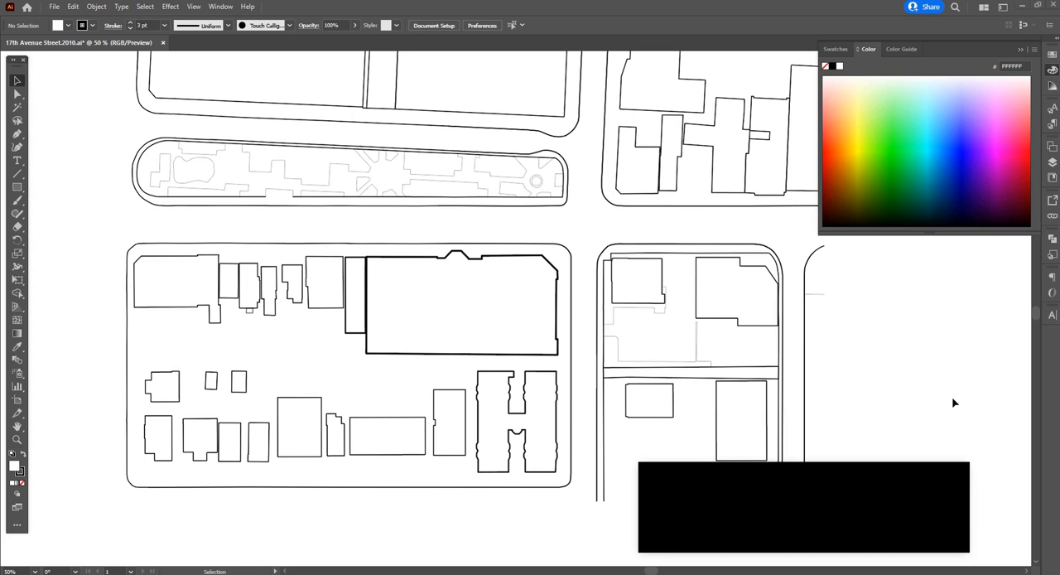
{"action": "key", "text": "alt+Tab"}
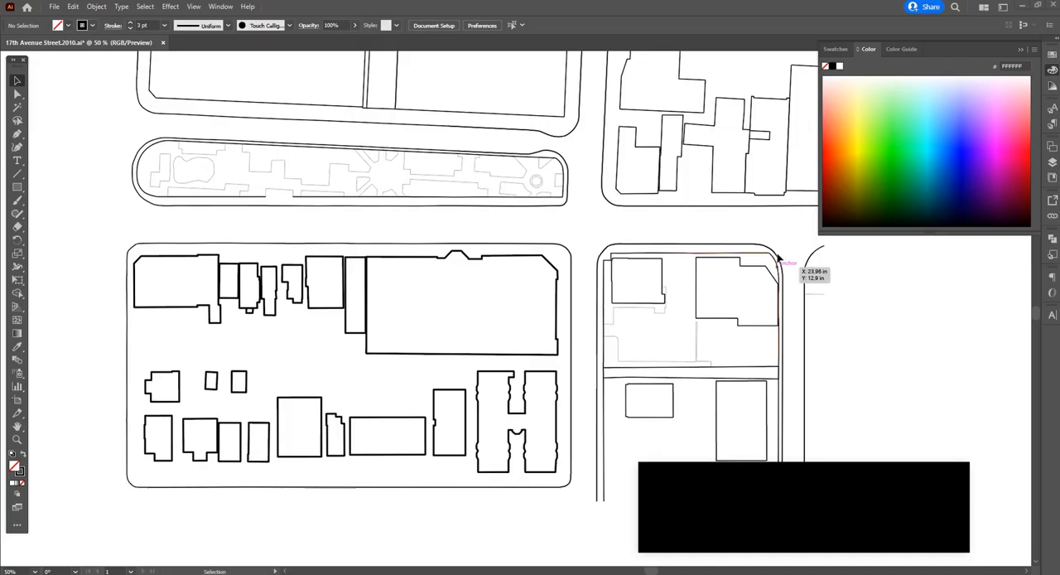
Create a new layer named SHADOWS and move it below LINEWORK in the layer order
{"action": "left_click", "coordinate": [1052, 164]}
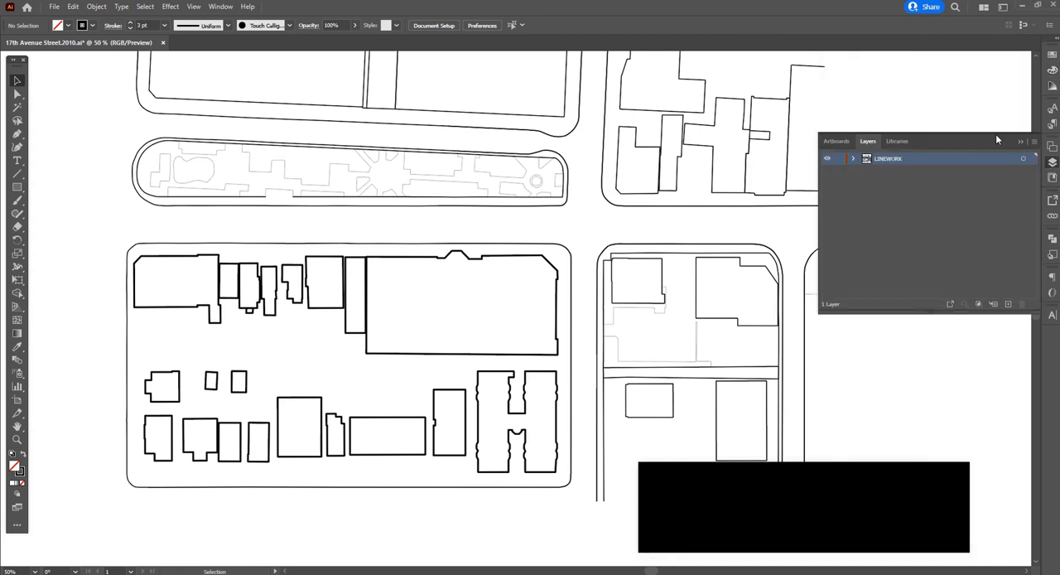
{"action": "left_click", "coordinate": [1008, 304]}
{"action": "double_click", "coordinate": [880, 161]}
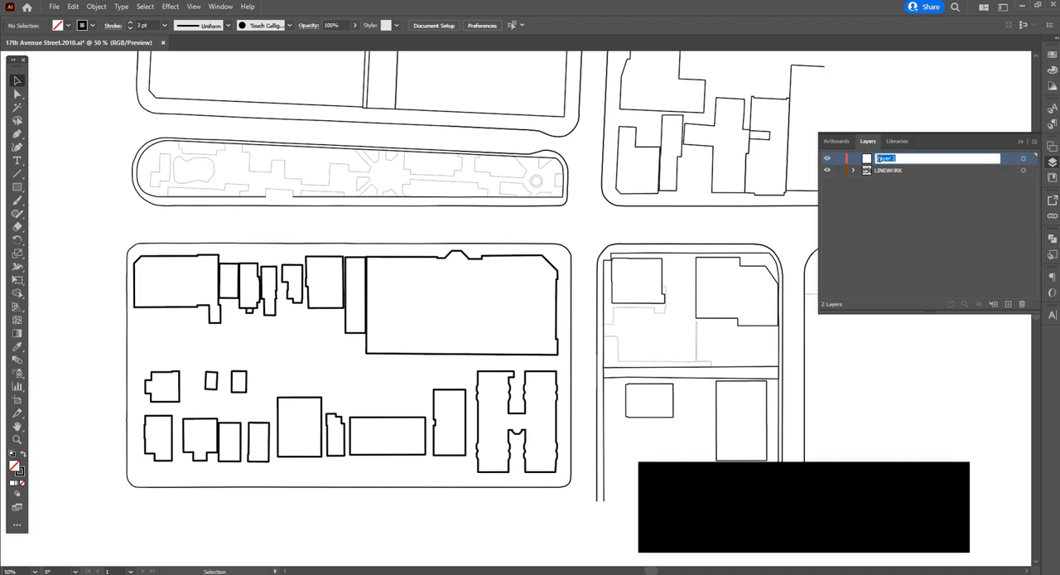
{"action": "type", "text": "SHADOWS"}
{"action": "key", "text": "Return"}
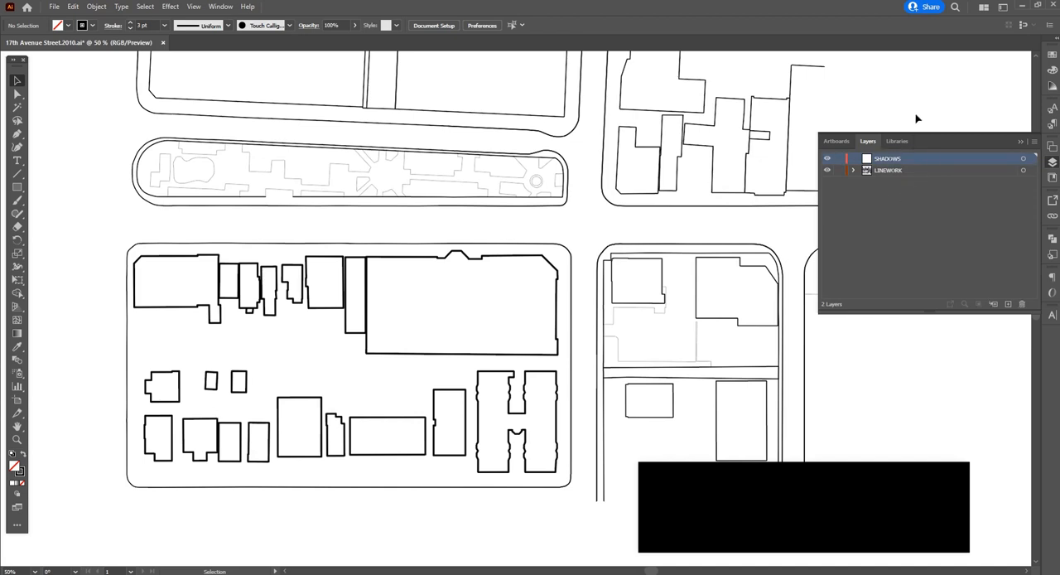
{"action": "left_click_drag", "start_coordinate": [914, 159], "coordinate": [911, 186]}
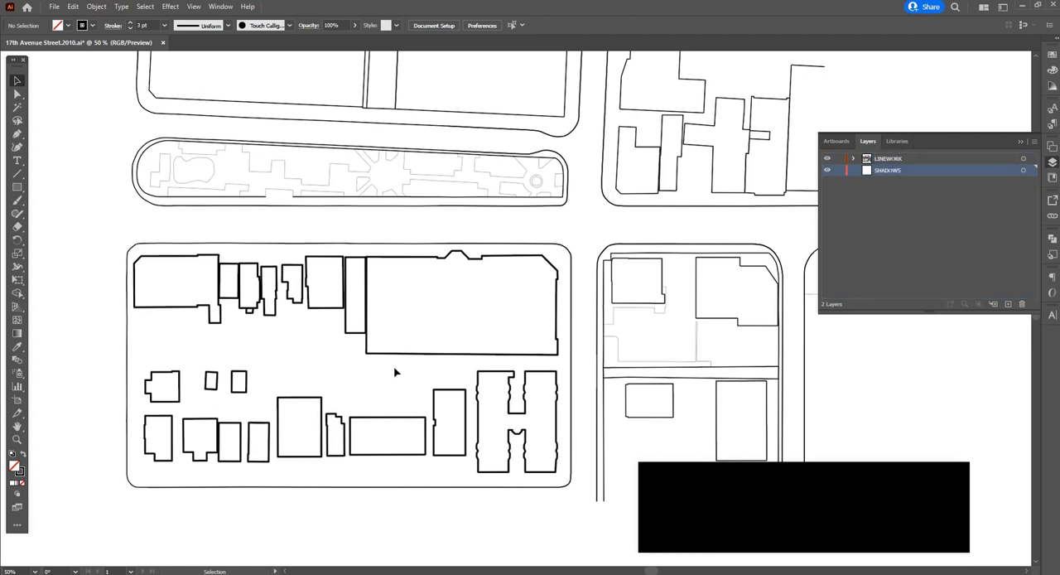
Copy all buildings in the block below the park strip from LINEWORK and lock the LINEWORK layer
{"action": "left_click", "coordinate": [913, 161]}
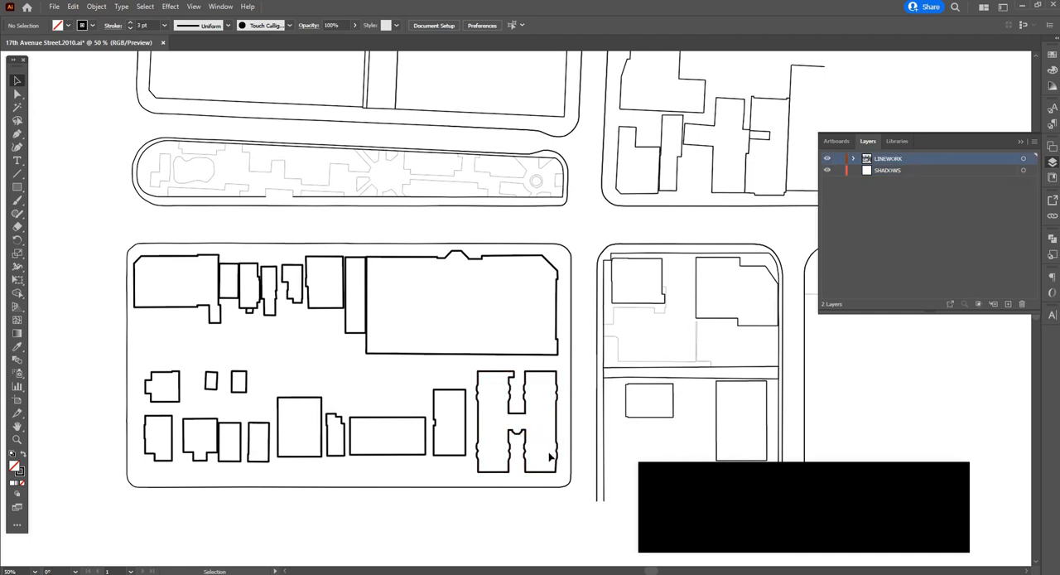
{"action": "left_click_drag", "start_coordinate": [566, 474], "coordinate": [156, 279]}
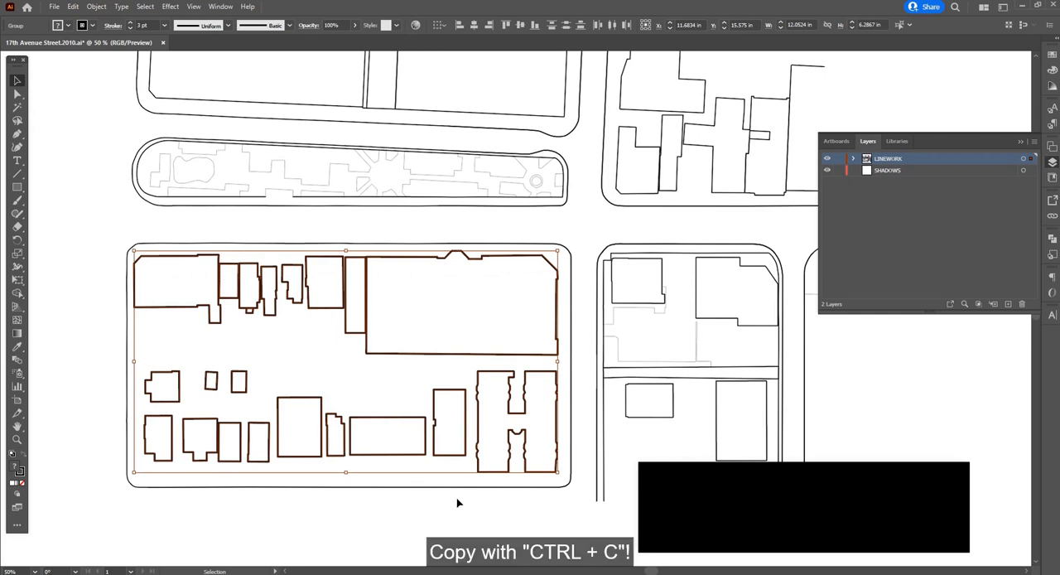
{"action": "key", "text": "ctrl+c"}
{"action": "left_click", "coordinate": [918, 248]}
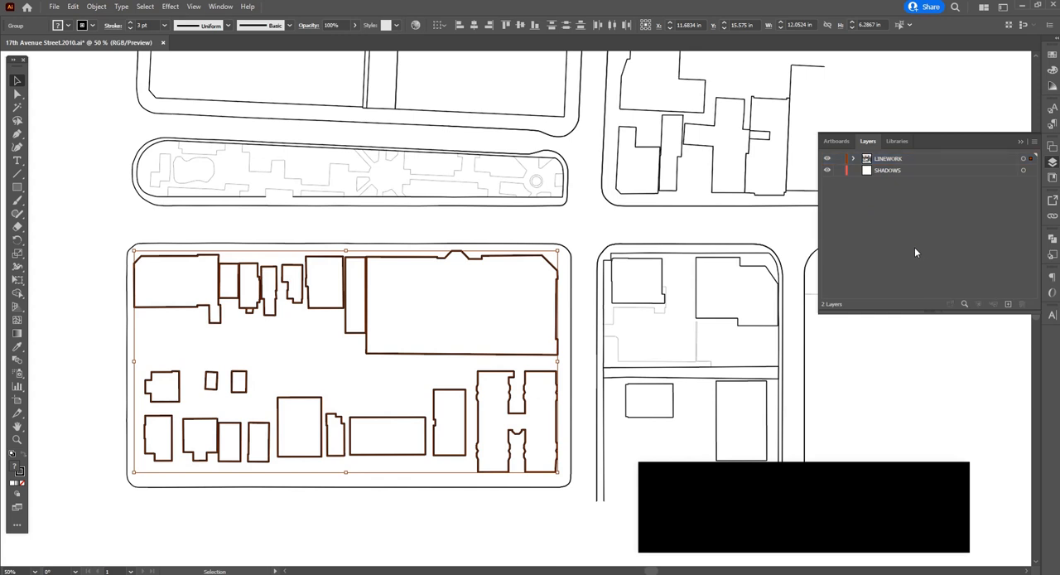
{"action": "left_click", "coordinate": [838, 159]}
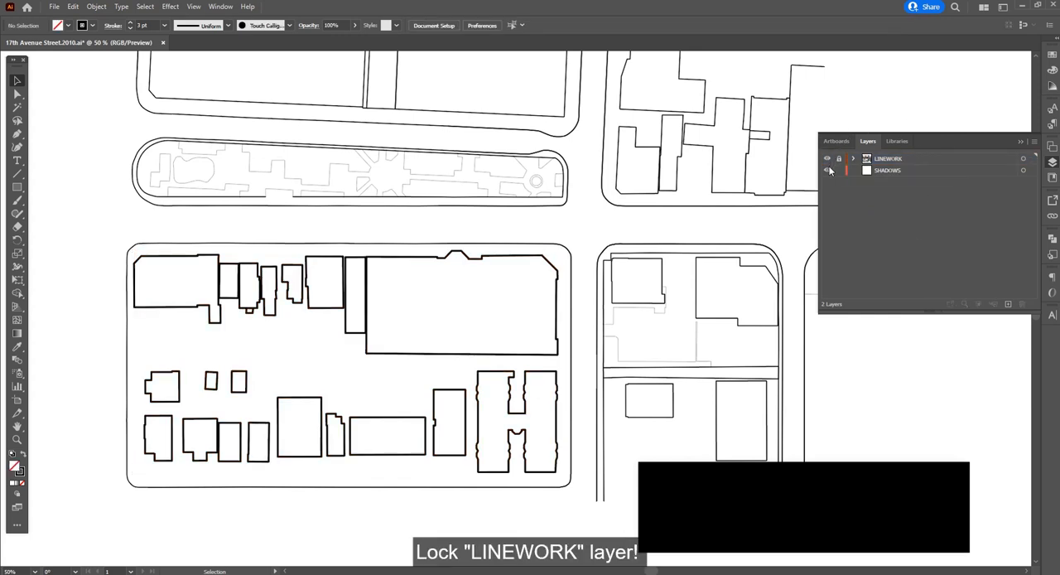
Paste the copied buildings onto the SHADOWS layer and move them off the artboard onto the empty canvas beside it
{"action": "left_click", "coordinate": [903, 170]}
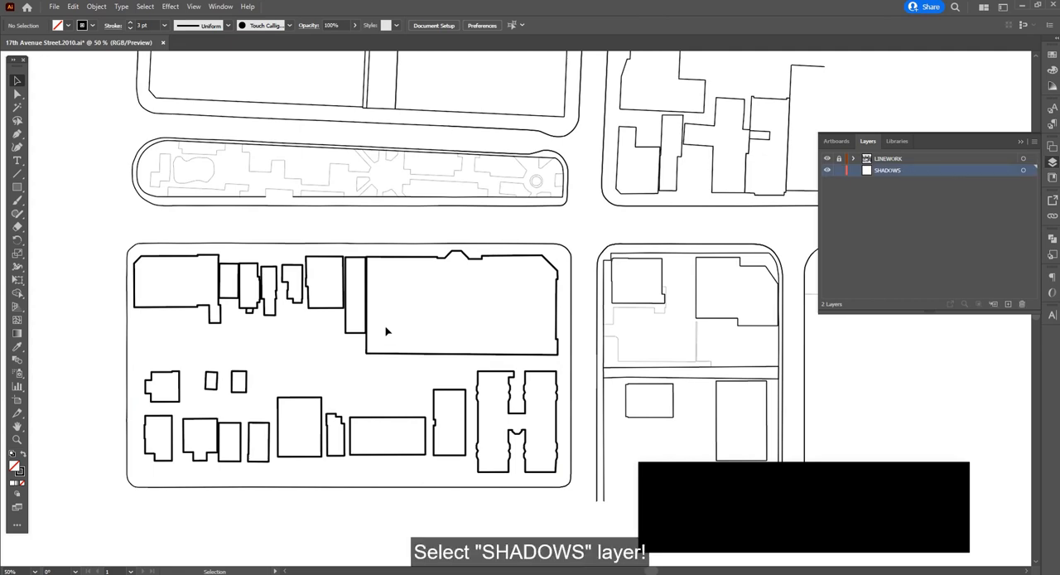
{"action": "scroll", "coordinate": [276, 284], "scroll_direction": "down", "scroll_amount": 2, "text": "alt"}
{"action": "scroll", "coordinate": [703, 362], "scroll_direction": "up", "scroll_amount": 2, "text": "alt"}
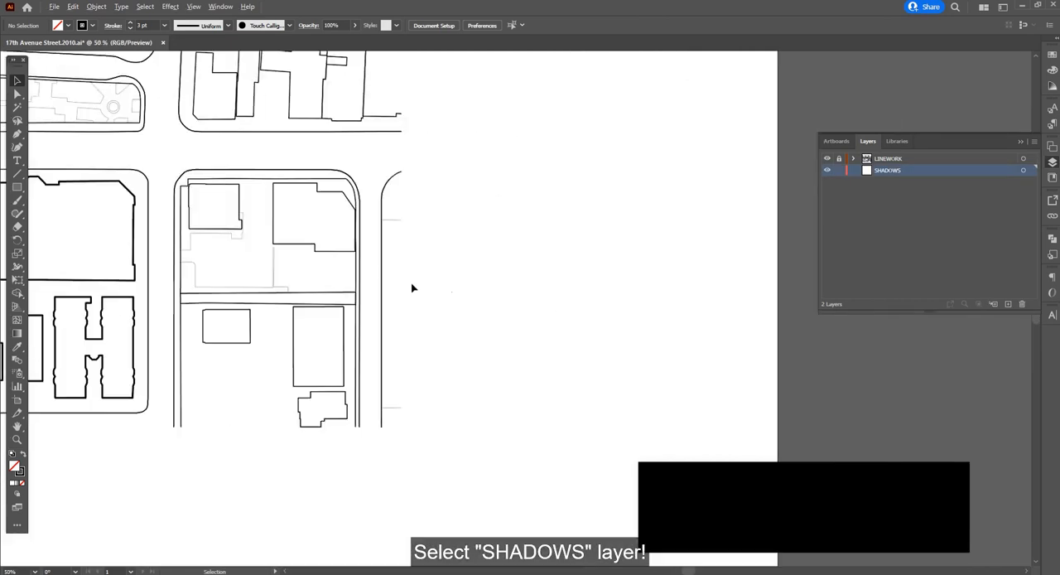
{"action": "scroll", "coordinate": [622, 371], "scroll_direction": "down", "scroll_amount": 1, "text": "alt"}
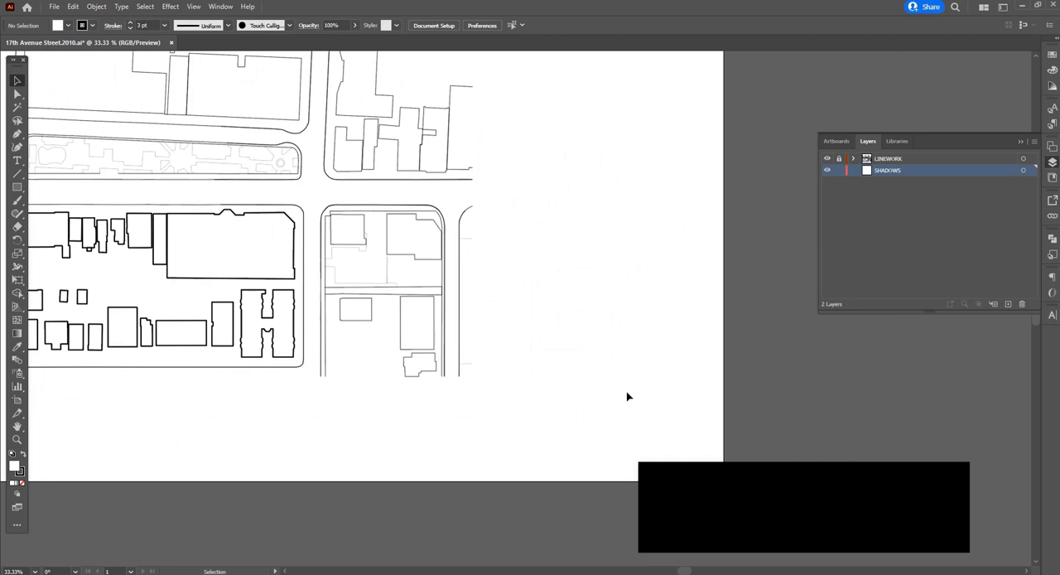
{"action": "key", "text": "ctrl+v"}
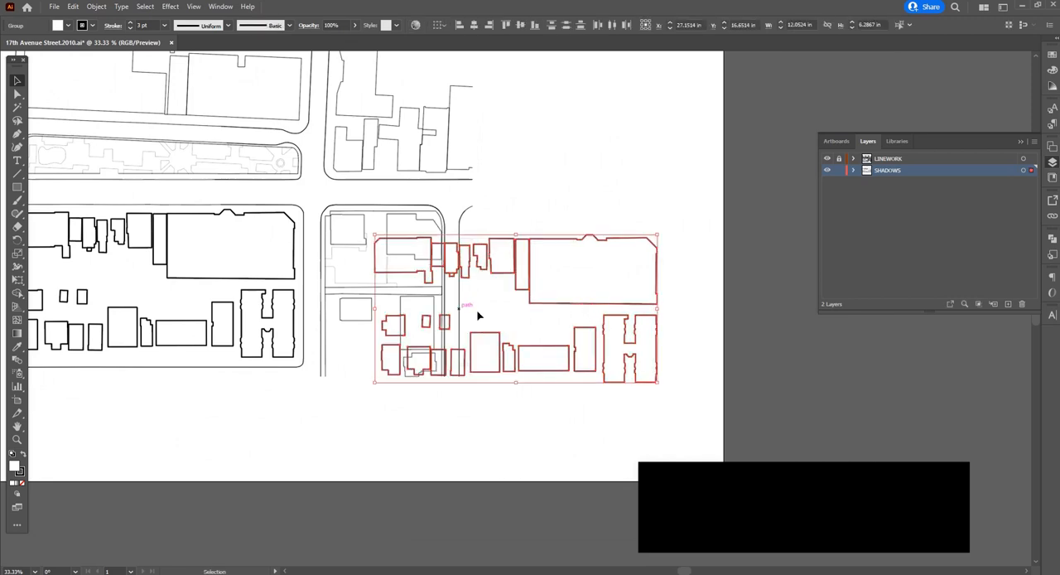
{"action": "scroll", "coordinate": [475, 312], "scroll_direction": "down", "scroll_amount": 1, "text": "alt"}
{"action": "left_click_drag", "start_coordinate": [497, 300], "coordinate": [793, 373]}
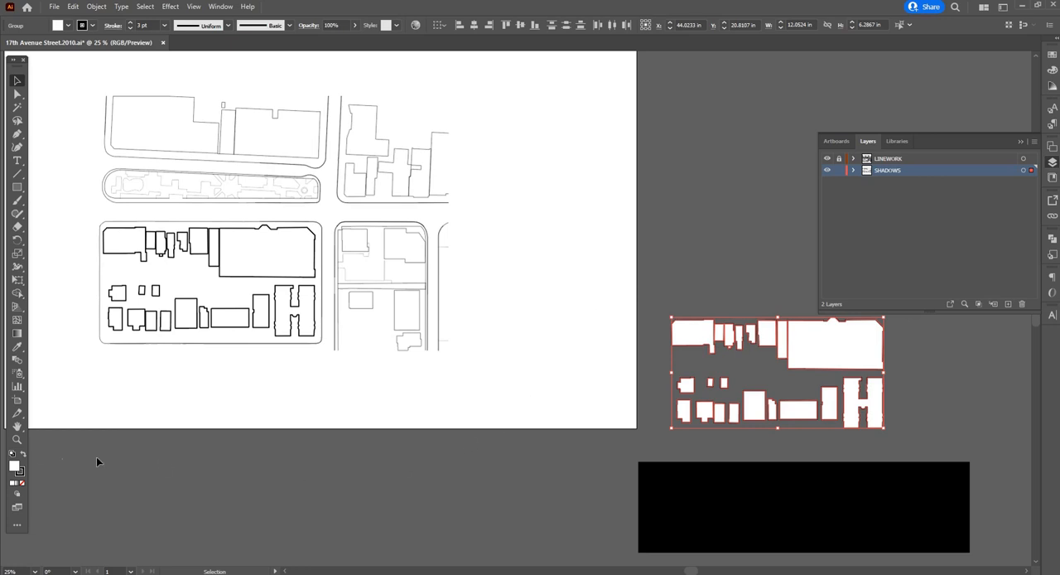
Remove the stroke from the pasted buildings, fill them with black 000000 and deselect them
{"action": "left_click", "coordinate": [20, 471]}
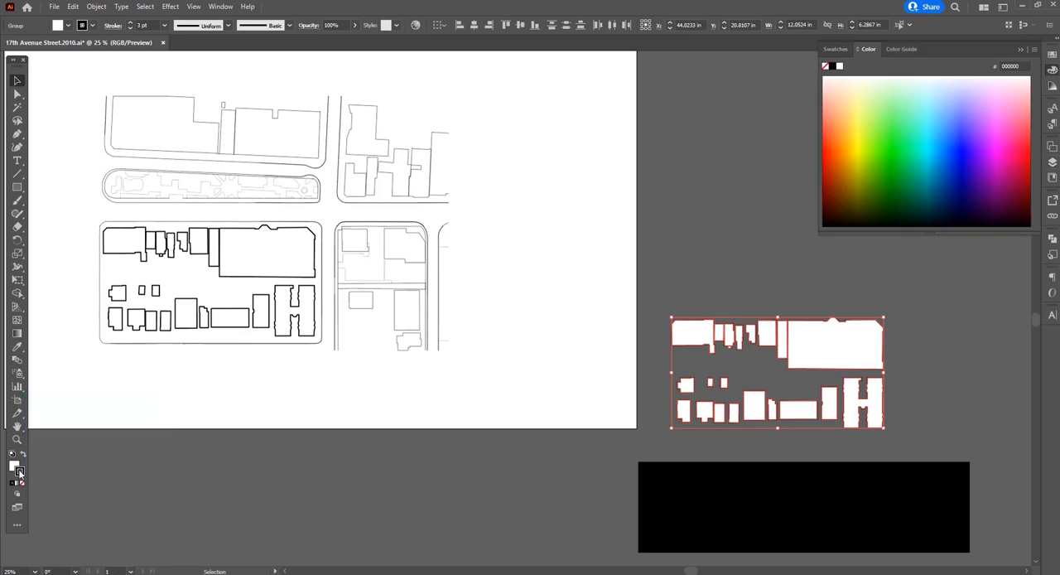
{"action": "left_click", "coordinate": [22, 485]}
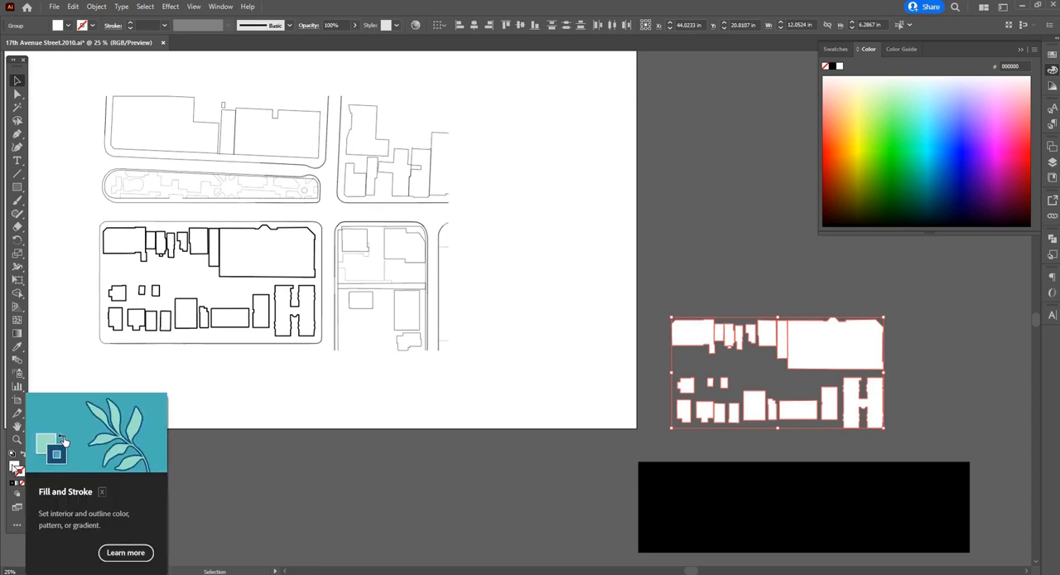
{"action": "double_click", "coordinate": [14, 466]}
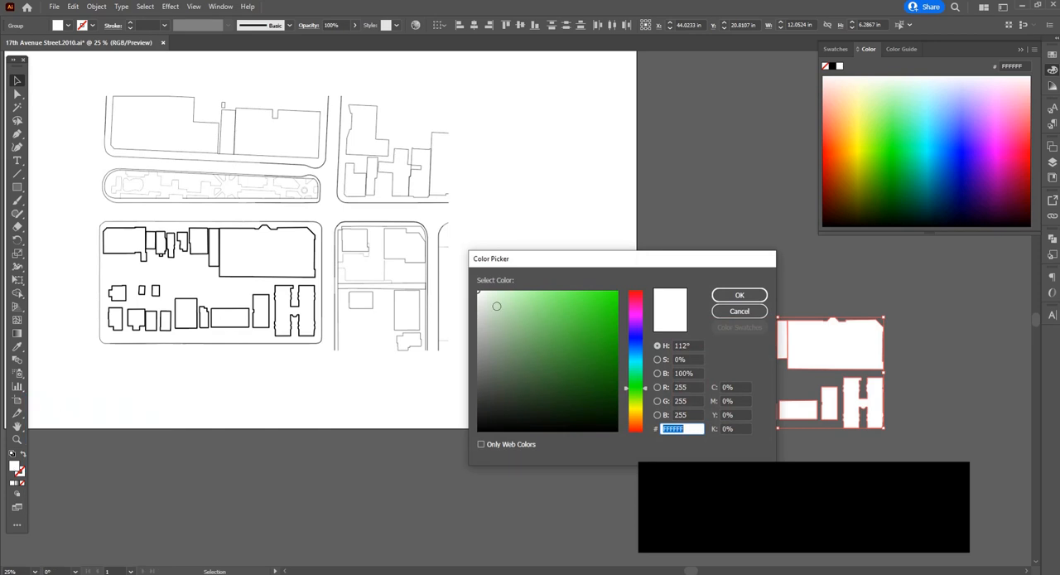
{"action": "mouse_move", "coordinate": [535, 325]}
{"action": "left_mouse_down"}
{"action": "mouse_move", "coordinate": [461, 446]}
{"action": "mouse_move", "coordinate": [478, 430]}
{"action": "left_mouse_up"}
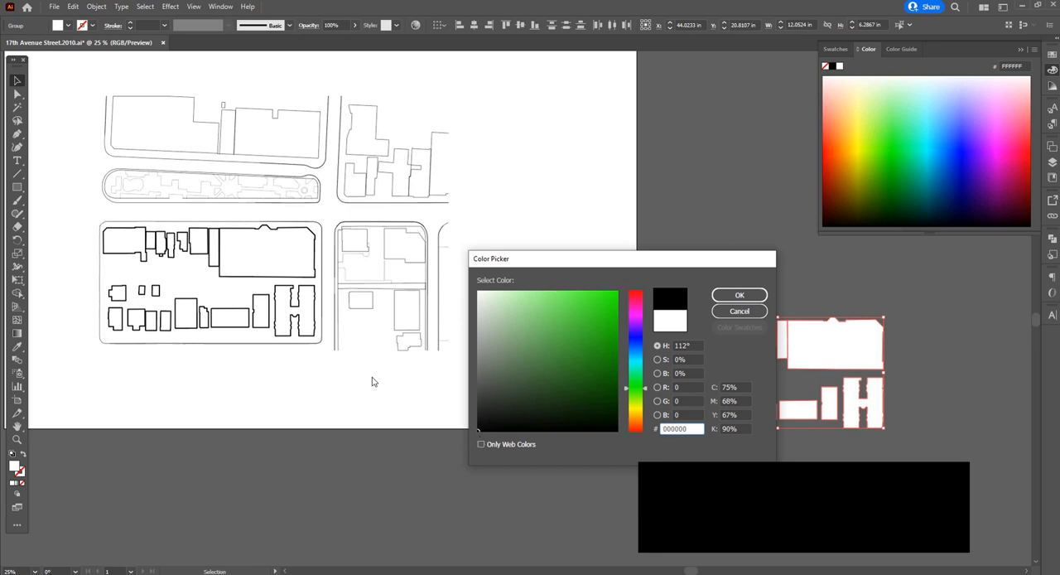
{"action": "left_click", "coordinate": [736, 296]}
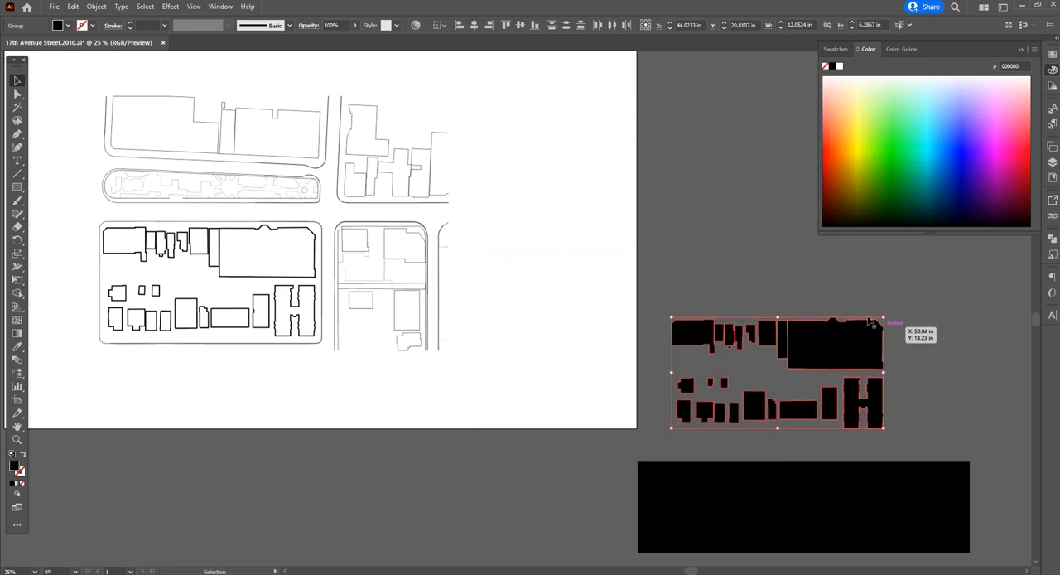
{"action": "left_click", "coordinate": [911, 356]}
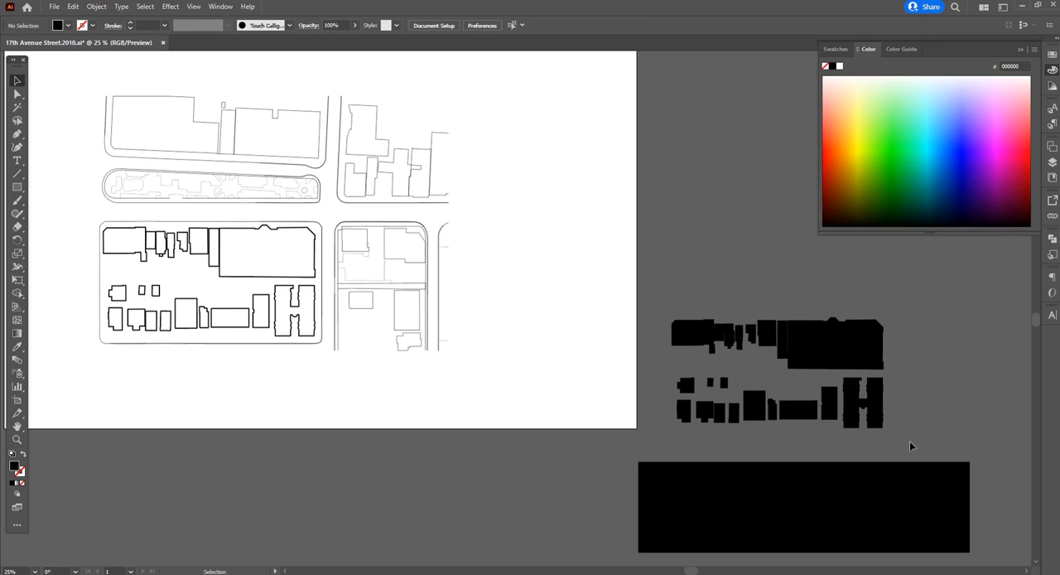
Move the black building copies back onto the block and align them exactly beneath the original building outlines
{"action": "left_click_drag", "start_coordinate": [912, 444], "coordinate": [647, 278]}
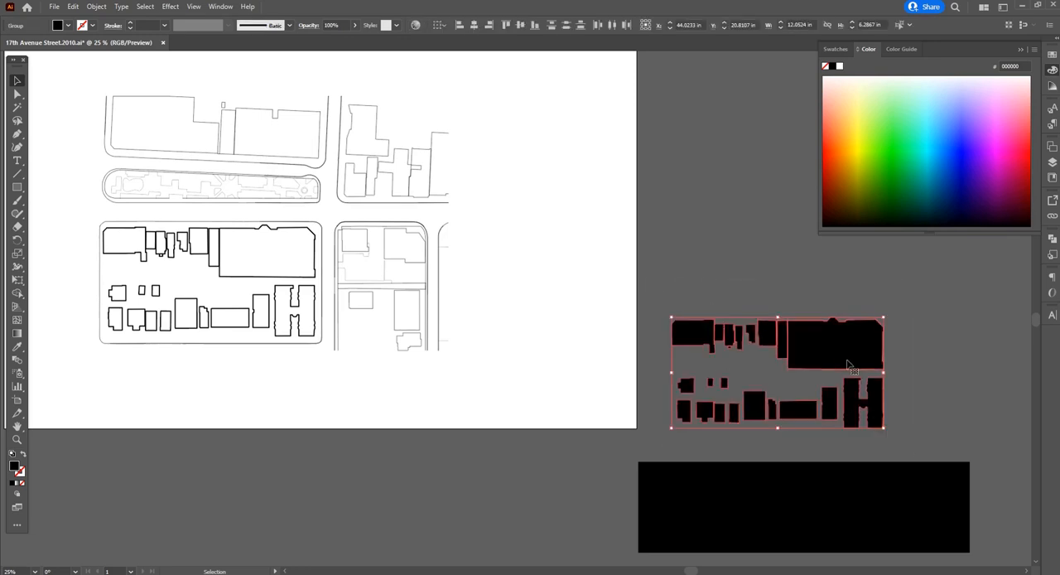
{"action": "left_click_drag", "start_coordinate": [836, 364], "coordinate": [266, 295]}
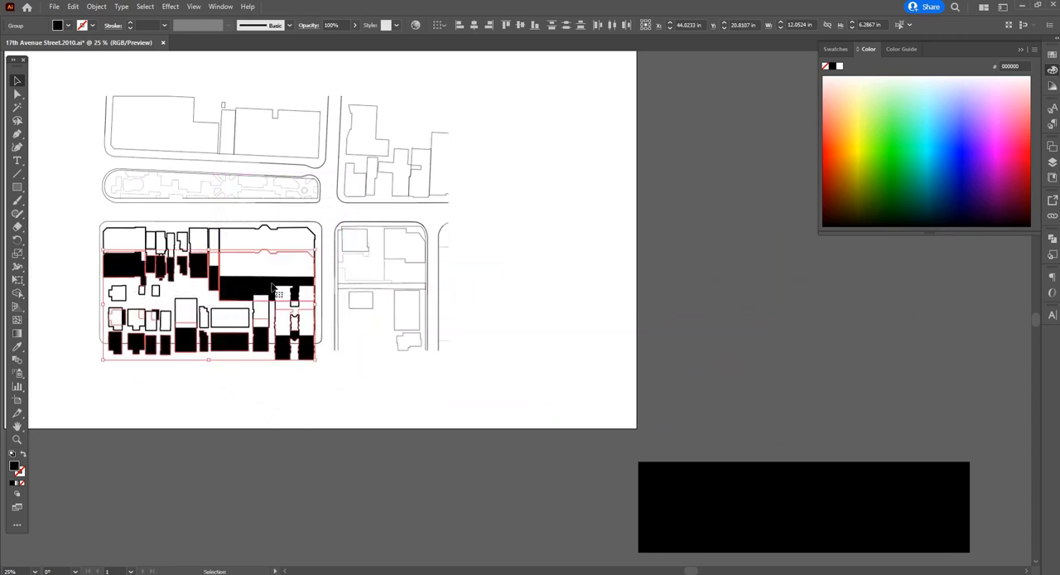
{"action": "scroll", "coordinate": [219, 247], "scroll_direction": "up", "scroll_amount": 4}
{"action": "scroll", "coordinate": [464, 345], "scroll_direction": "down", "scroll_amount": 1}
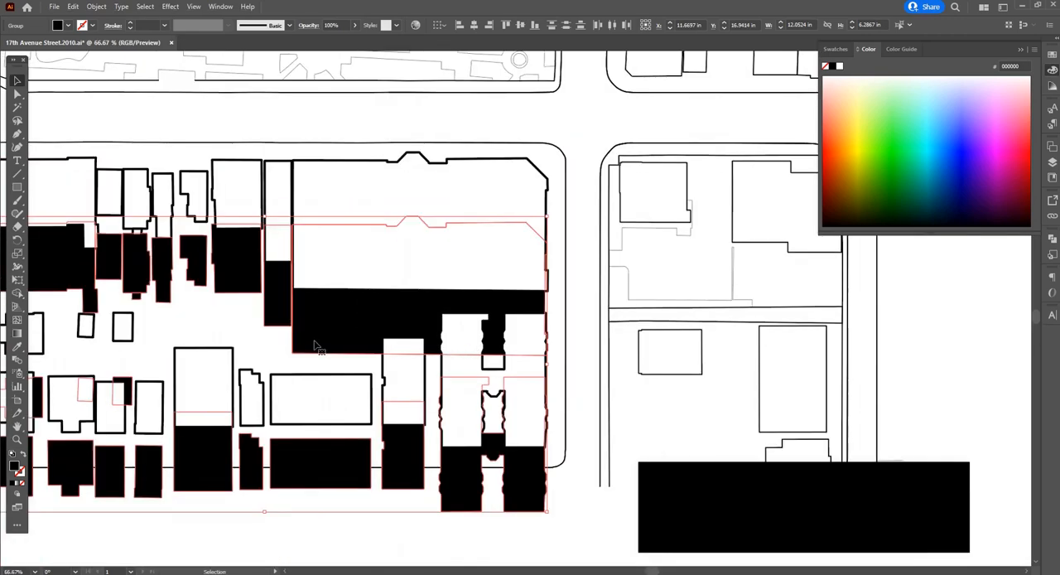
{"action": "left_click_drag", "start_coordinate": [313, 342], "coordinate": [310, 282]}
{"action": "scroll", "coordinate": [539, 165], "scroll_direction": "up", "scroll_amount": 4}
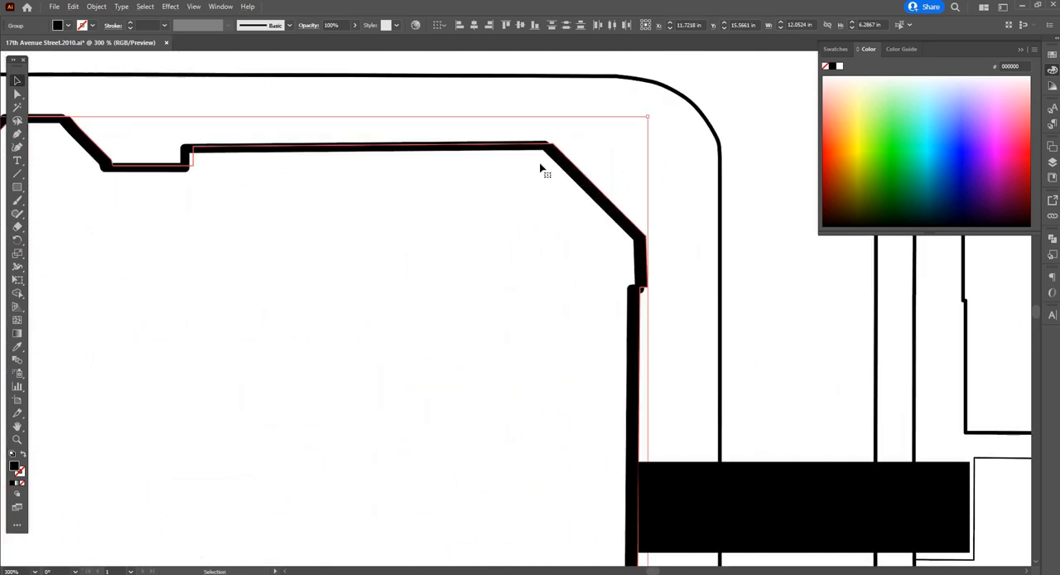
{"action": "left_click_drag", "start_coordinate": [559, 148], "coordinate": [546, 151]}
{"action": "scroll", "coordinate": [547, 155], "scroll_direction": "down", "scroll_amount": 3}
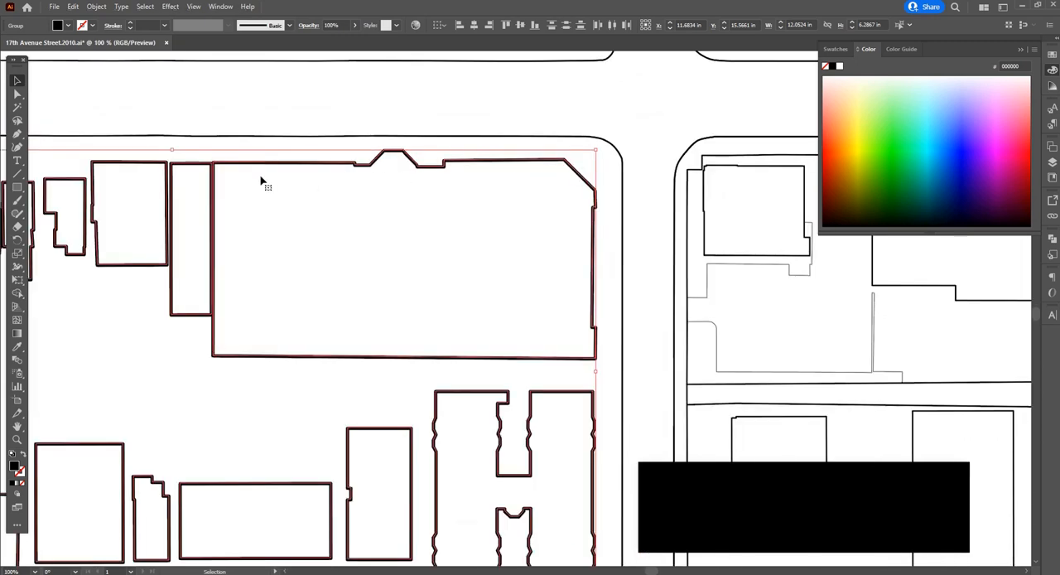
{"action": "scroll", "coordinate": [463, 190], "scroll_direction": "down", "scroll_amount": 1}
{"action": "scroll", "coordinate": [583, 306], "scroll_direction": "down", "scroll_amount": 1}
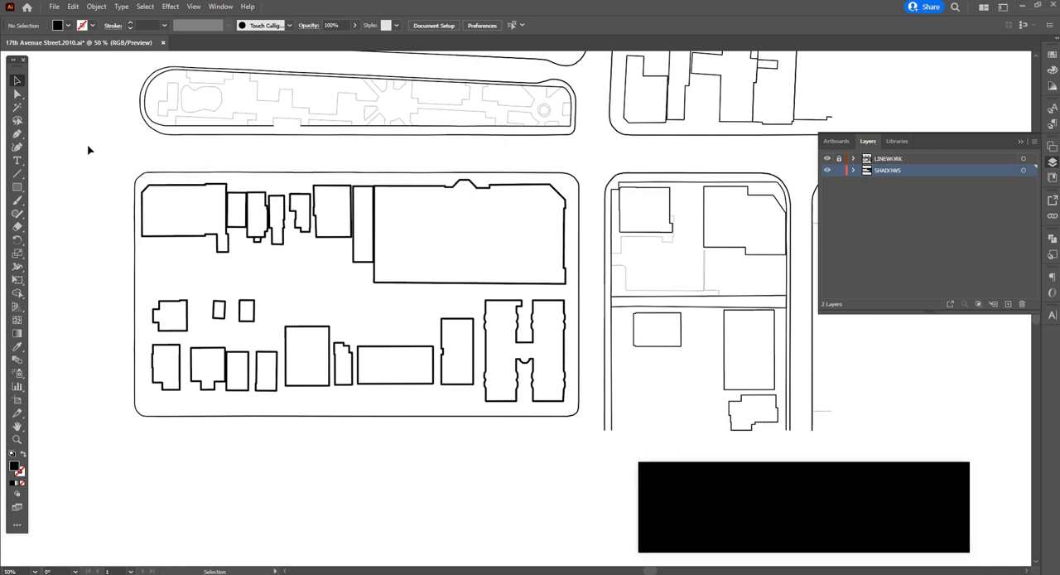
Select the black building copies on the SHADOWS layer and open the Distort & Transform Transform effect for them
{"action": "left_click_drag", "start_coordinate": [89, 146], "coordinate": [599, 455]}
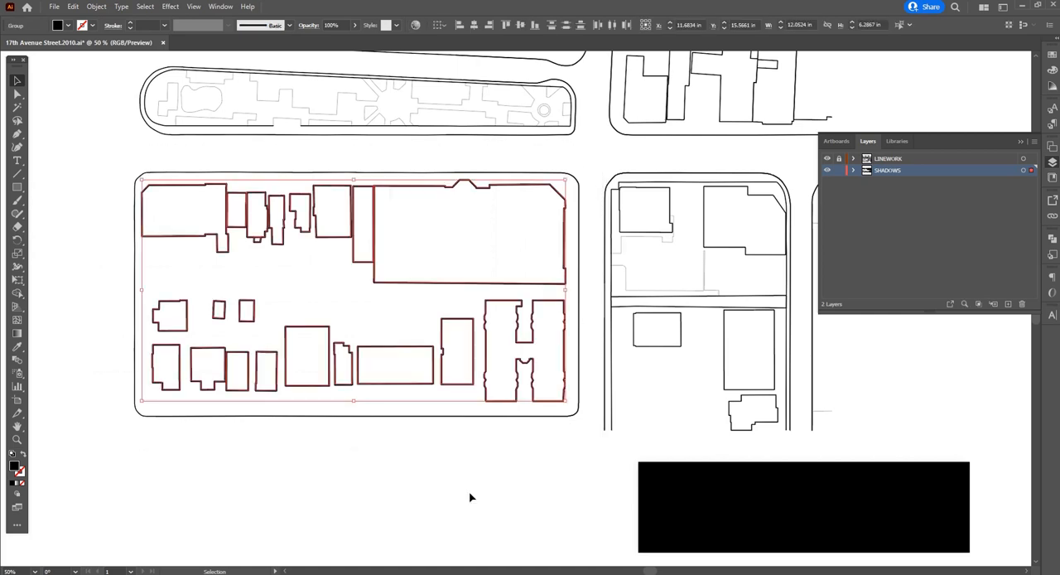
{"action": "left_click", "coordinate": [171, 6]}
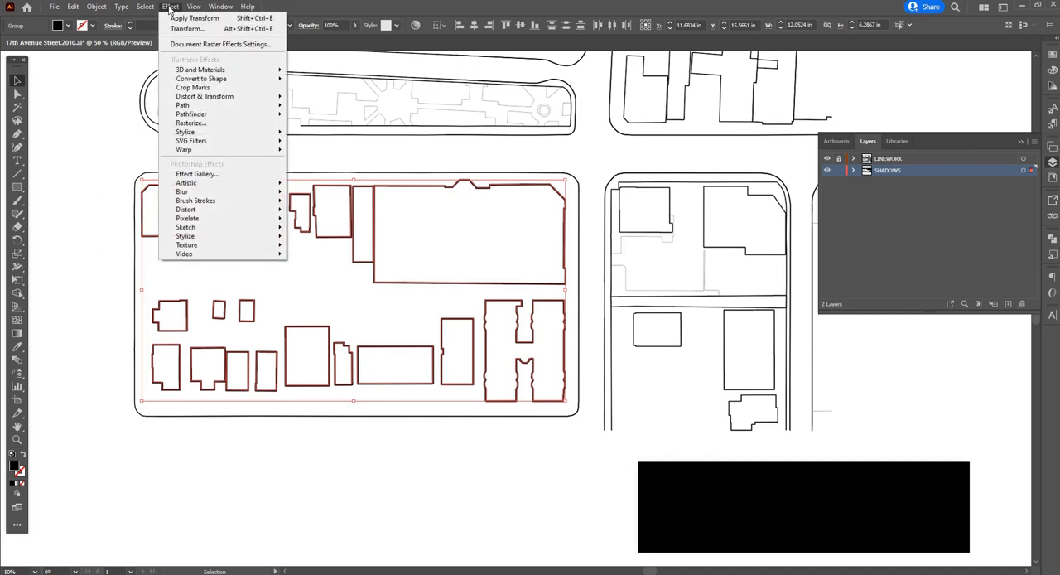
{"action": "mouse_move", "coordinate": [199, 98]}
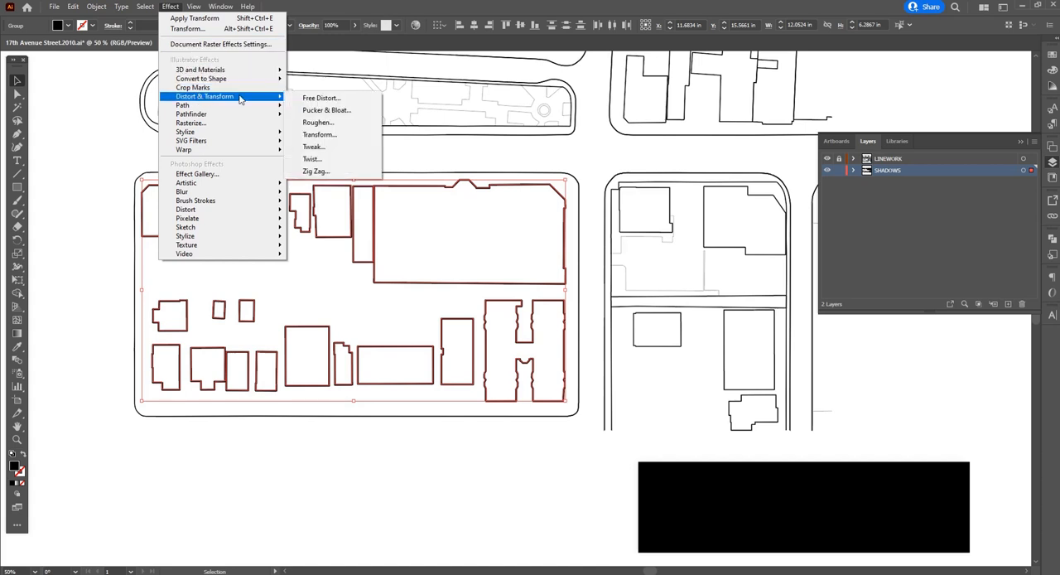
{"action": "left_click", "coordinate": [327, 136]}
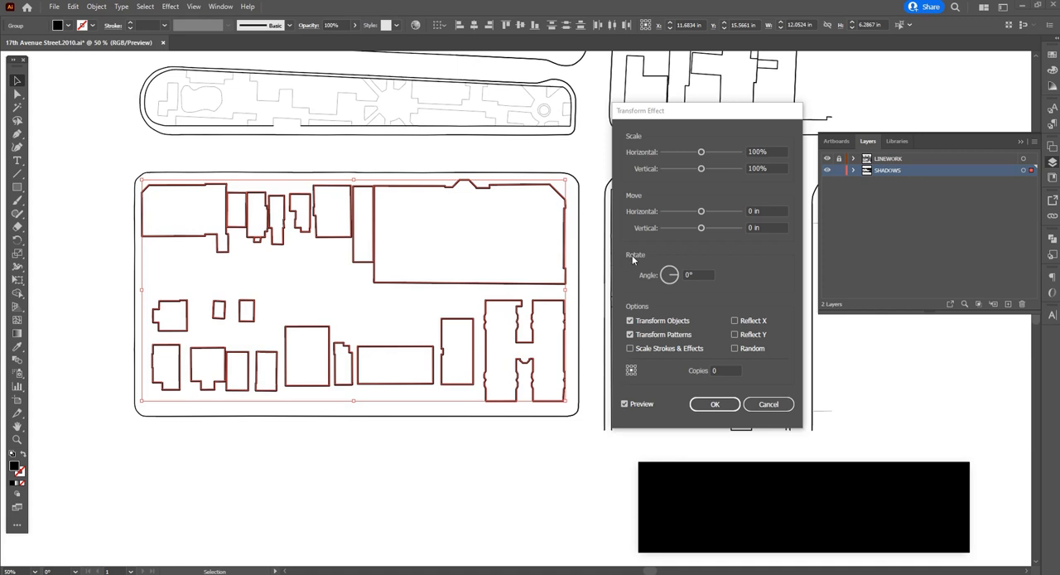
Try a Transform move of 0.2778 in horizontally and 0.3472 in vertically on the black buildings
{"action": "left_click", "coordinate": [701, 212]}
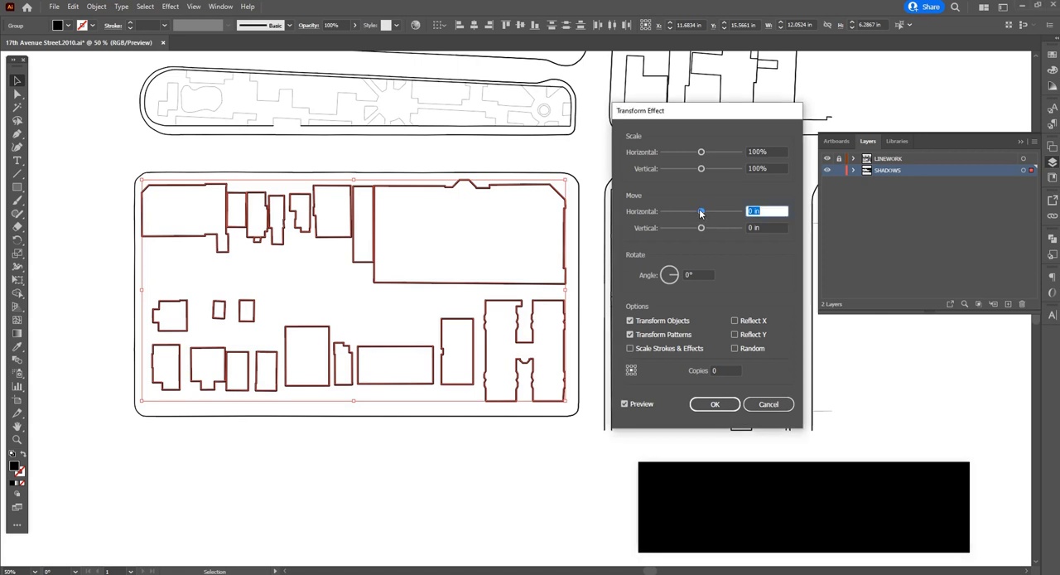
{"action": "left_click_drag", "start_coordinate": [700, 213], "coordinate": [708, 214]}
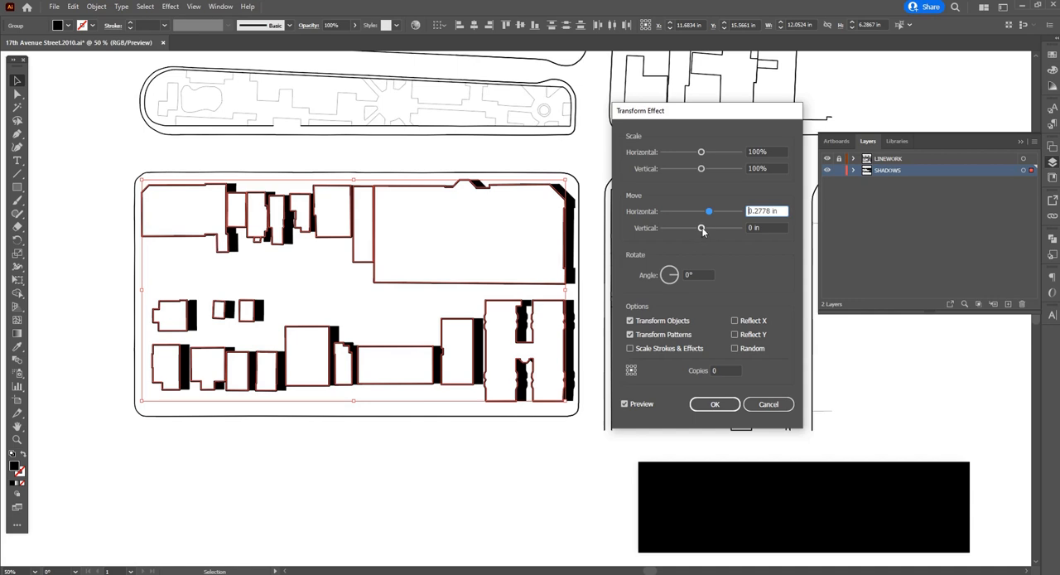
{"action": "left_click_drag", "start_coordinate": [700, 228], "coordinate": [710, 229]}
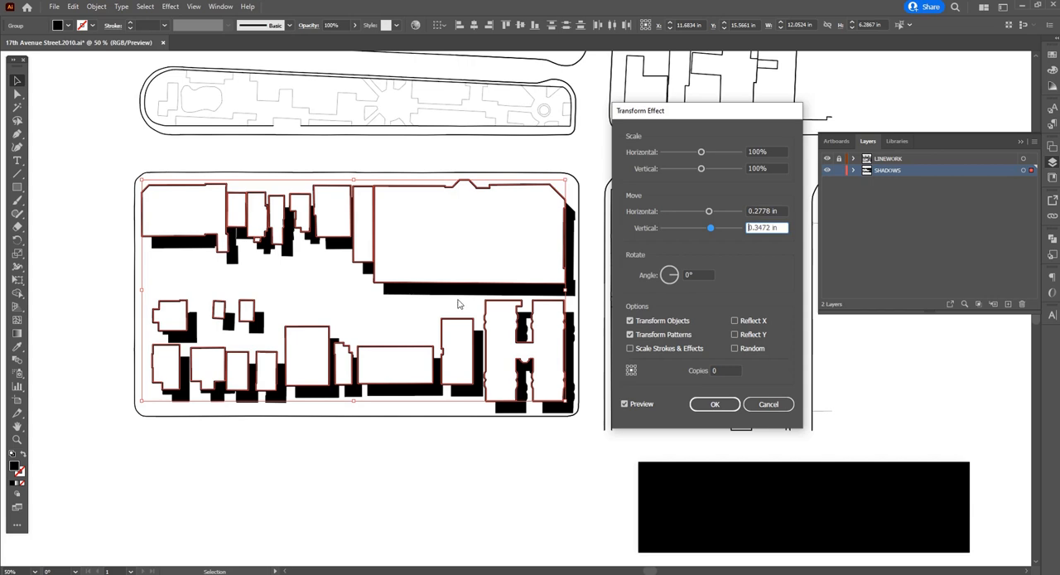
Reset the horizontal and vertical move distances of the Transform effect to 0 in
{"action": "left_click", "coordinate": [769, 210]}
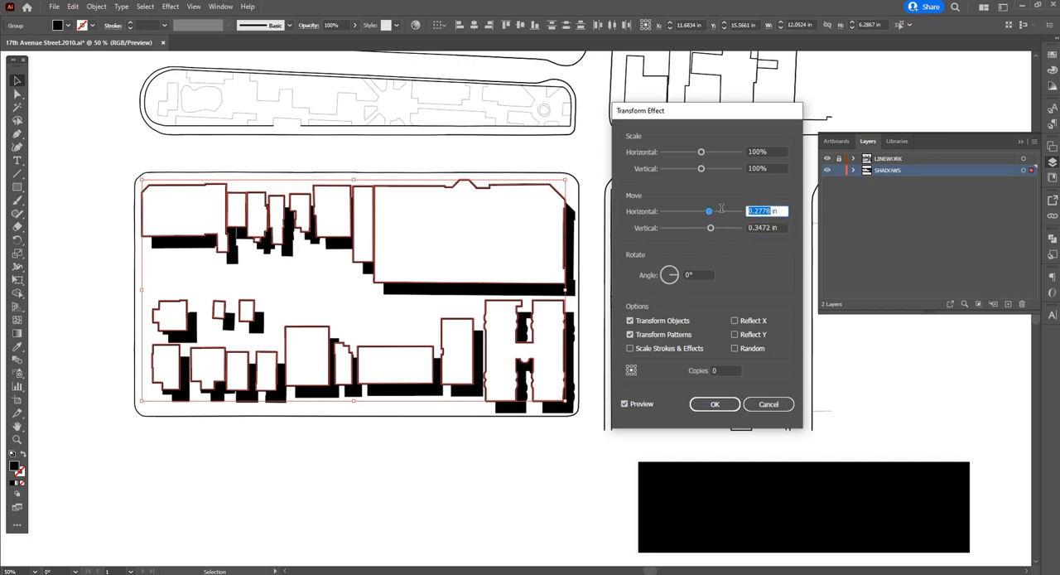
{"action": "type", "text": "0"}
{"action": "left_click", "coordinate": [767, 227]}
{"action": "type", "text": "0"}
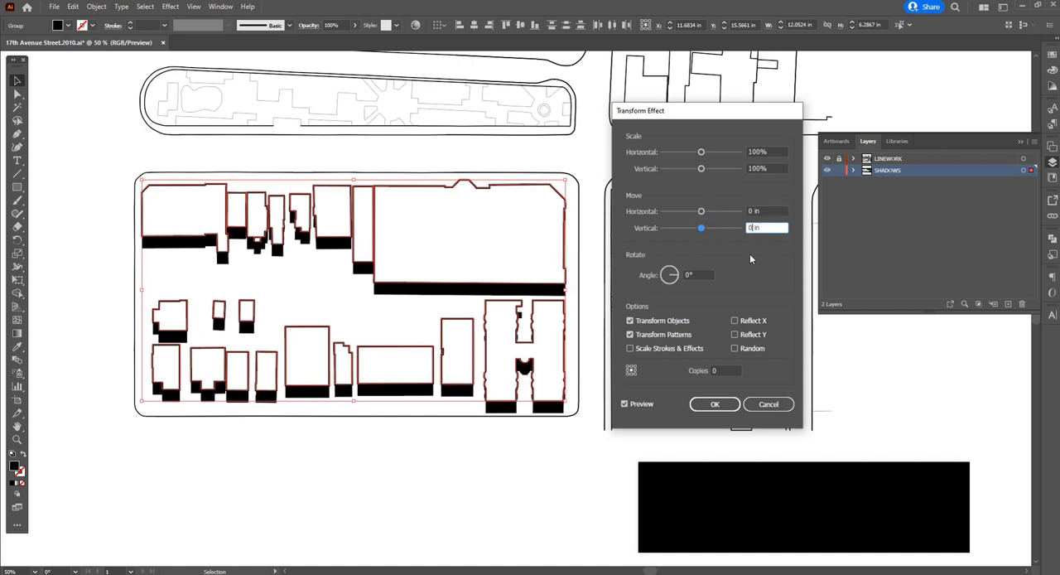
{"action": "left_click", "coordinate": [750, 210]}
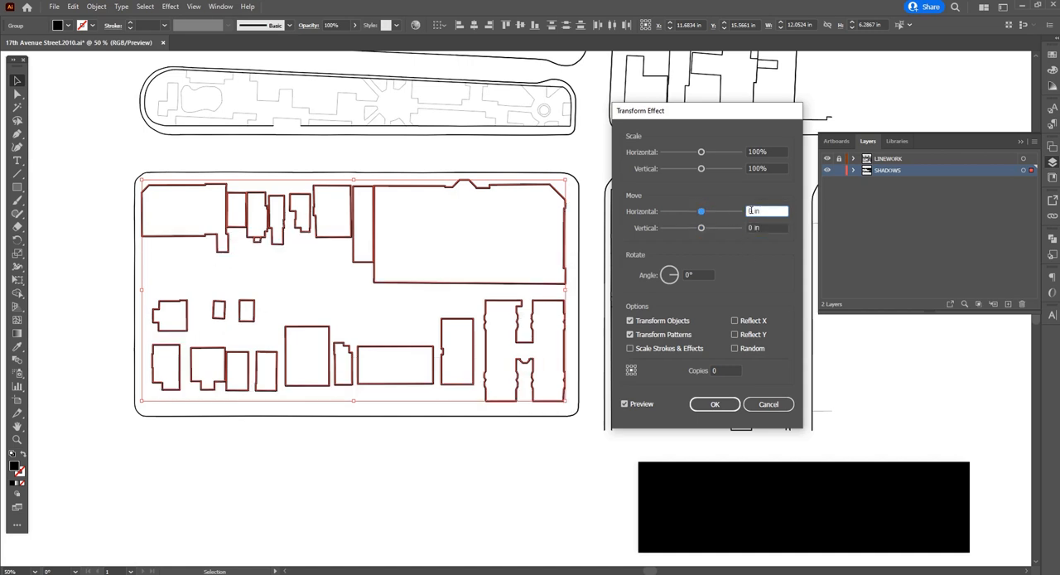
{"action": "left_click", "coordinate": [909, 476]}
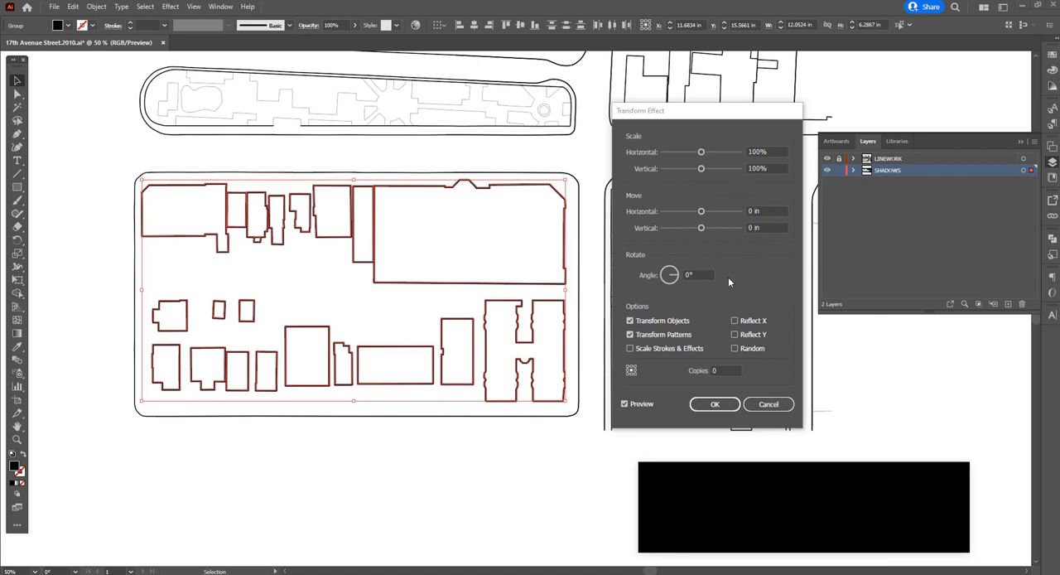
Set both the horizontal and vertical move distances of the Transform effect to 0.01 in
{"action": "left_click", "coordinate": [753, 229]}
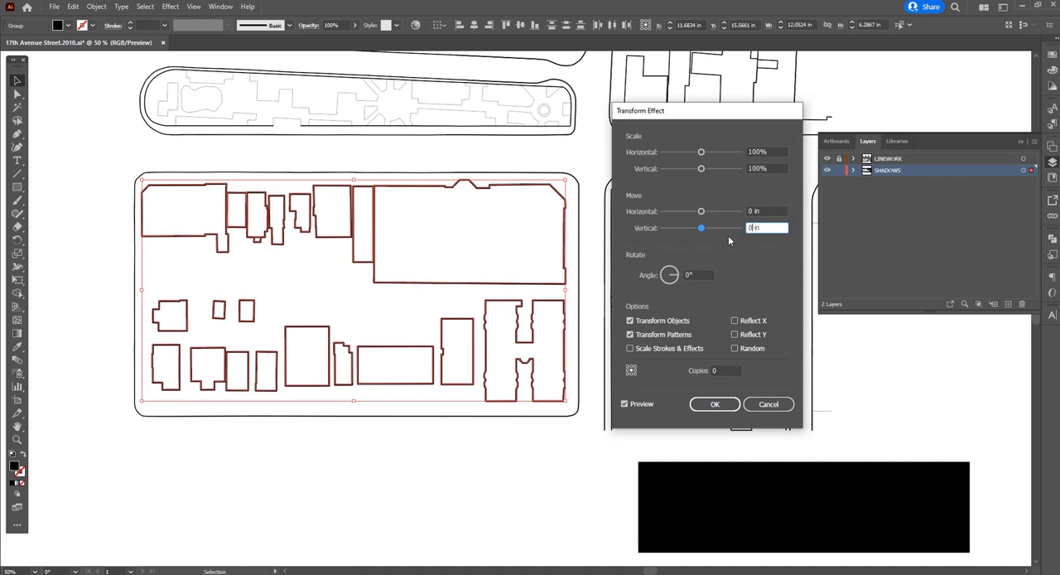
{"action": "key", "text": "shift+Tab"}
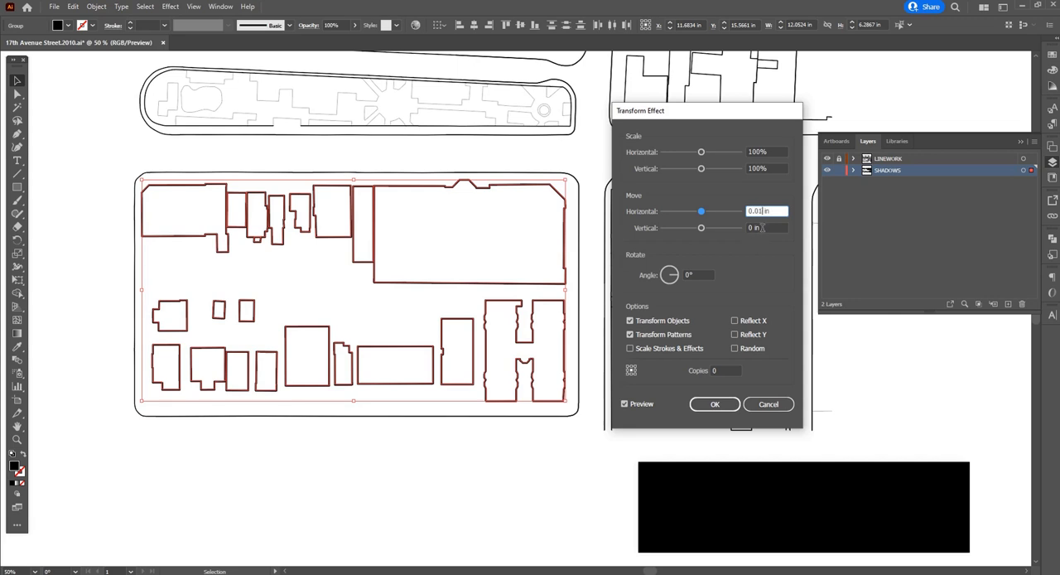
{"action": "left_click", "coordinate": [764, 229]}
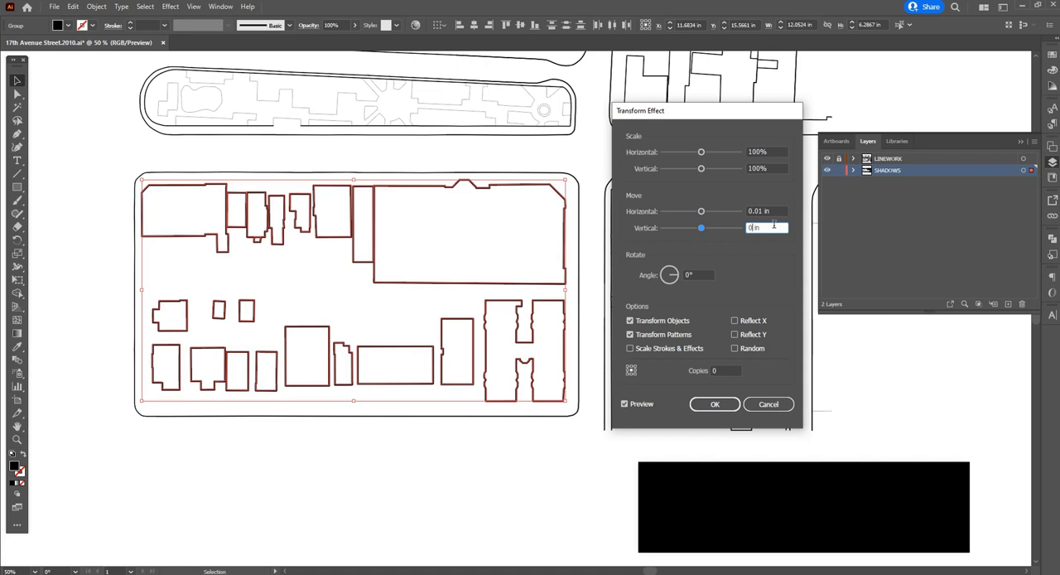
{"action": "type", "text": ".01"}
{"action": "left_click", "coordinate": [772, 211]}
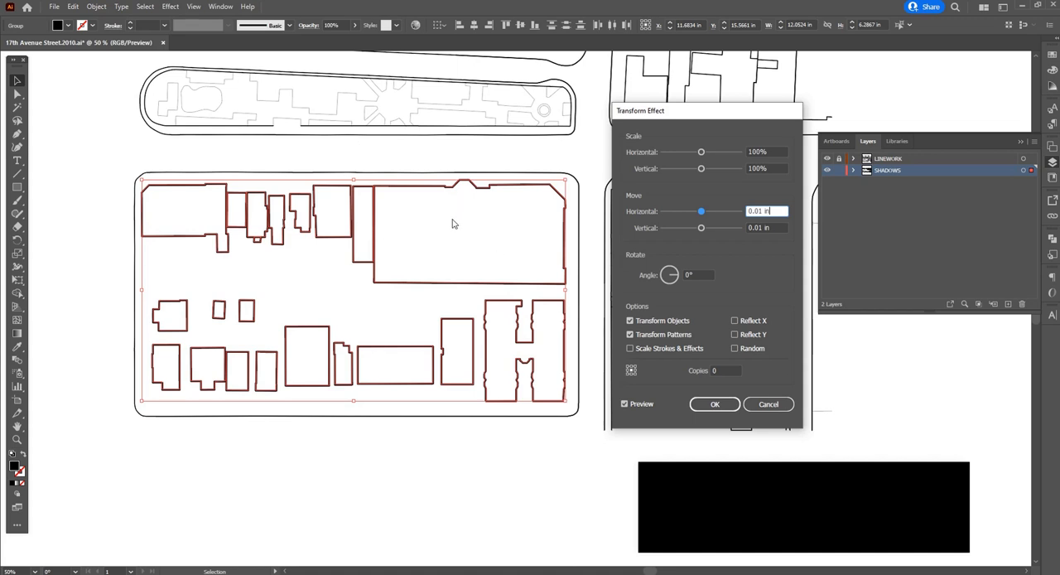
Set the Transform effect to 30 copies and apply it to the black buildings
{"action": "left_click", "coordinate": [720, 370]}
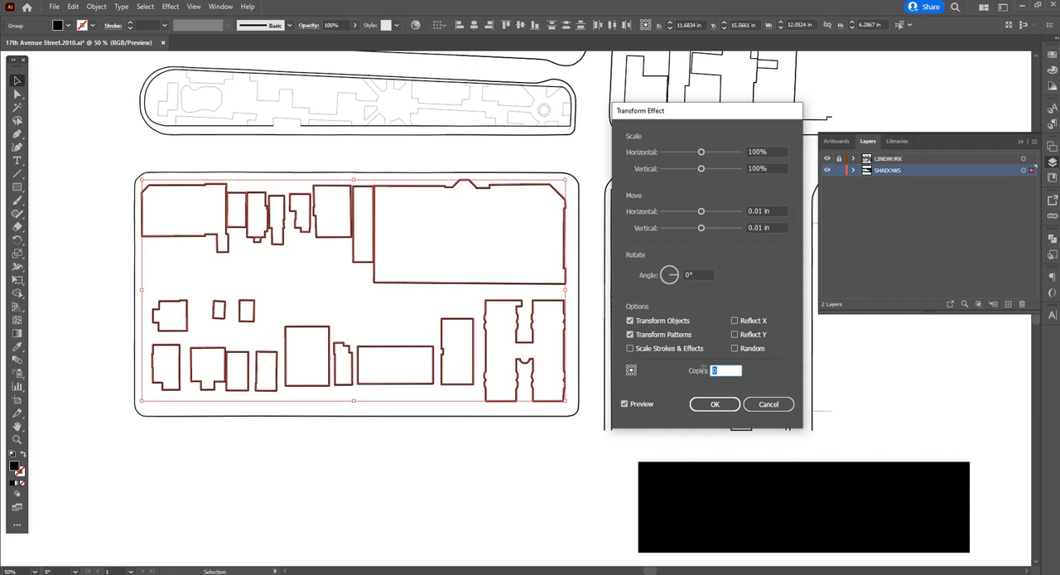
{"action": "type", "text": "30"}
{"action": "left_click", "coordinate": [778, 211]}
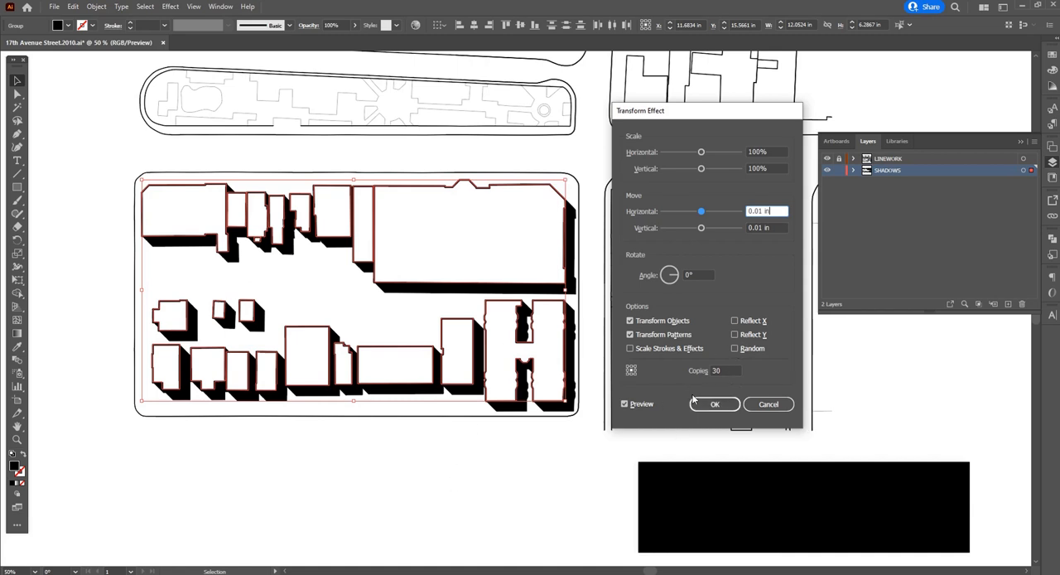
{"action": "left_click", "coordinate": [721, 403]}
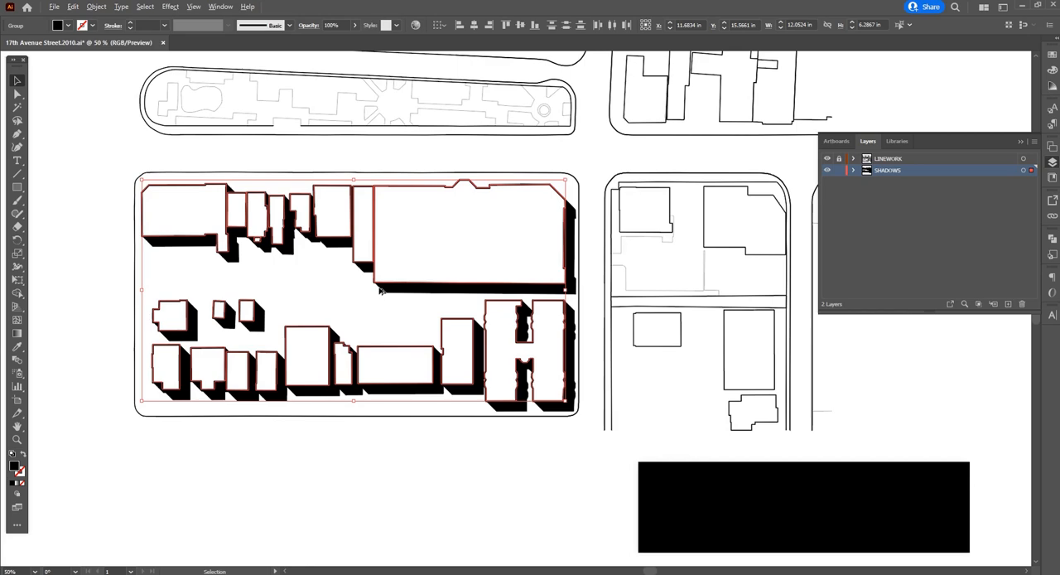
Try 50% opacity directly on the selected building shadow shapes
{"action": "scroll", "coordinate": [377, 290], "scroll_direction": "up", "scroll_amount": 6}
{"action": "scroll", "coordinate": [365, 274], "scroll_direction": "up", "scroll_amount": 3}
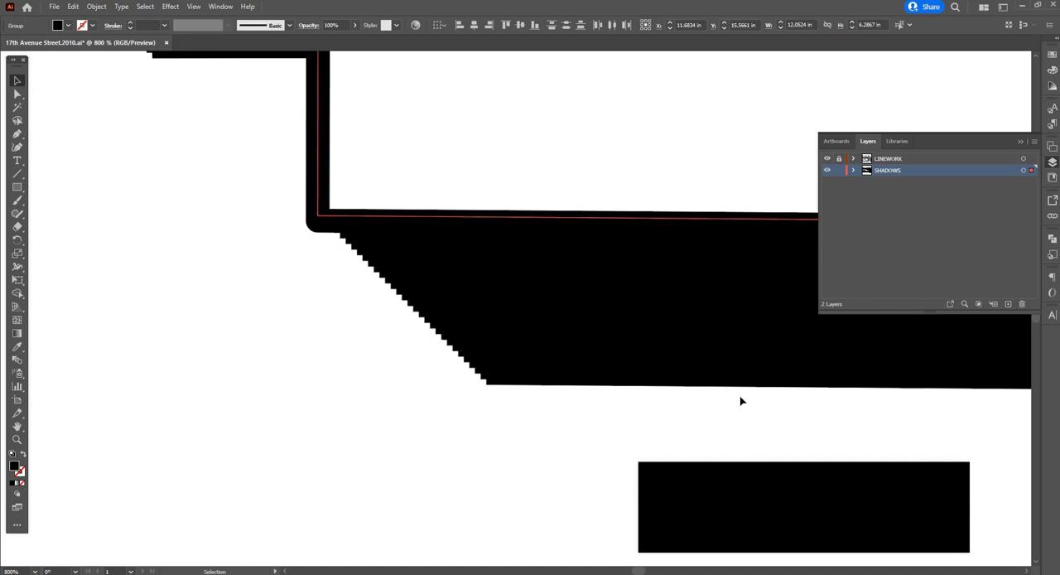
{"action": "scroll", "coordinate": [374, 302], "scroll_direction": "down", "scroll_amount": 10}
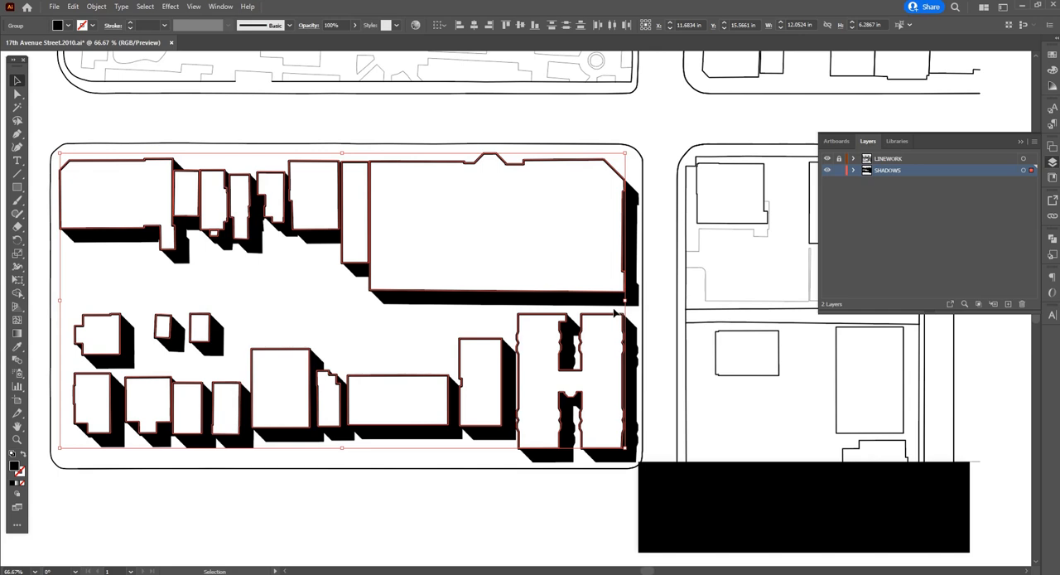
{"action": "left_click", "coordinate": [621, 312]}
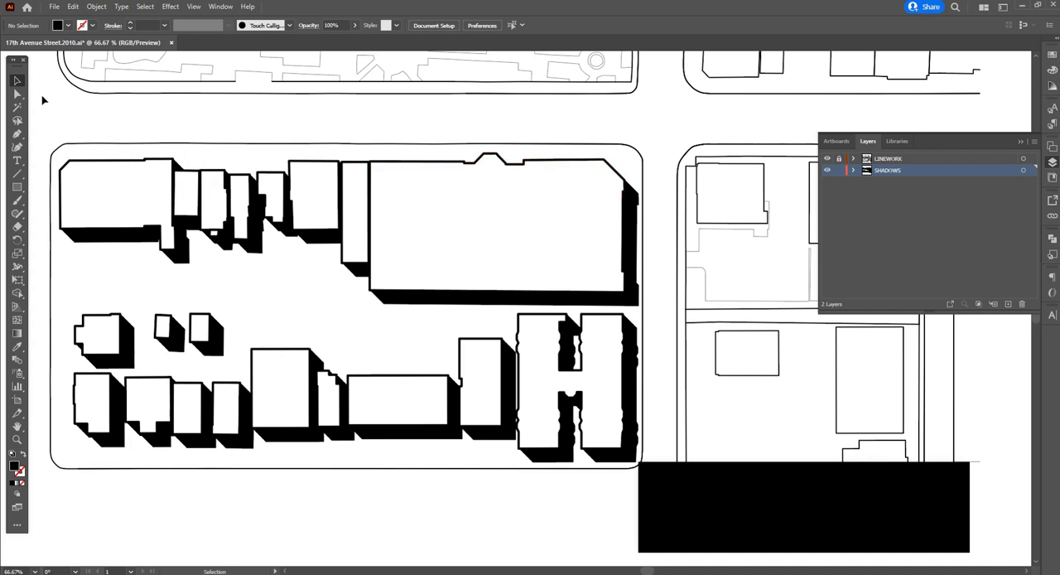
{"action": "left_click_drag", "start_coordinate": [43, 100], "coordinate": [638, 478]}
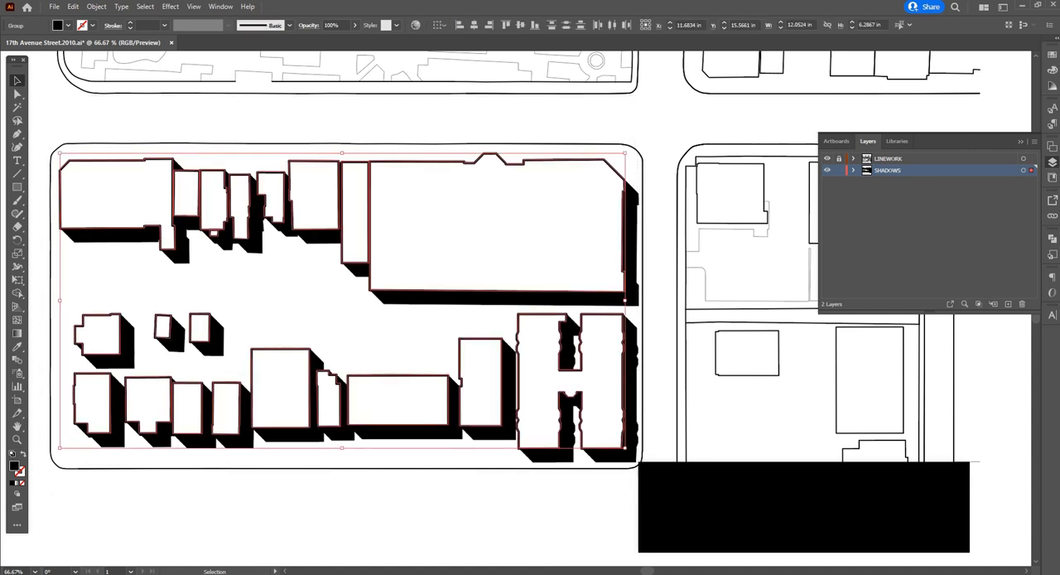
{"action": "left_click", "coordinate": [331, 26]}
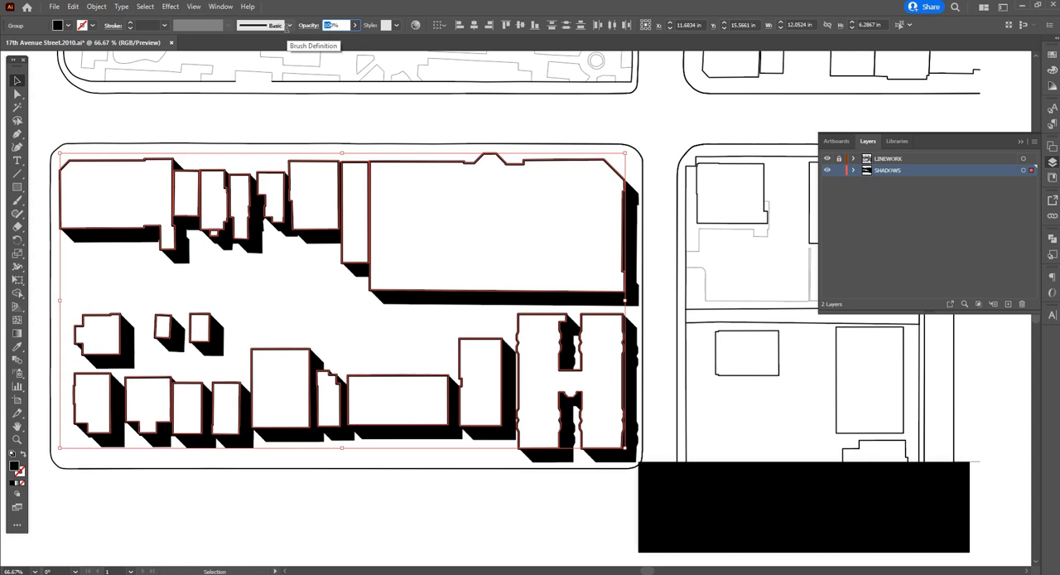
{"action": "type", "text": "5"}
{"action": "key", "text": "Return"}
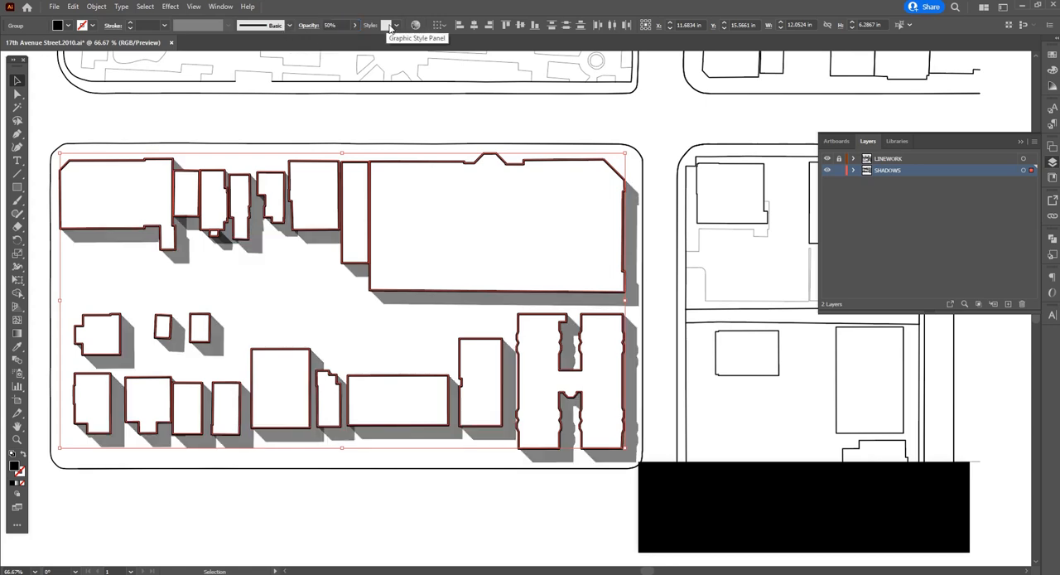
Check the overlapping shadows between the small buildings and undo the opacity change on the shadow shapes
{"action": "left_click", "coordinate": [372, 139]}
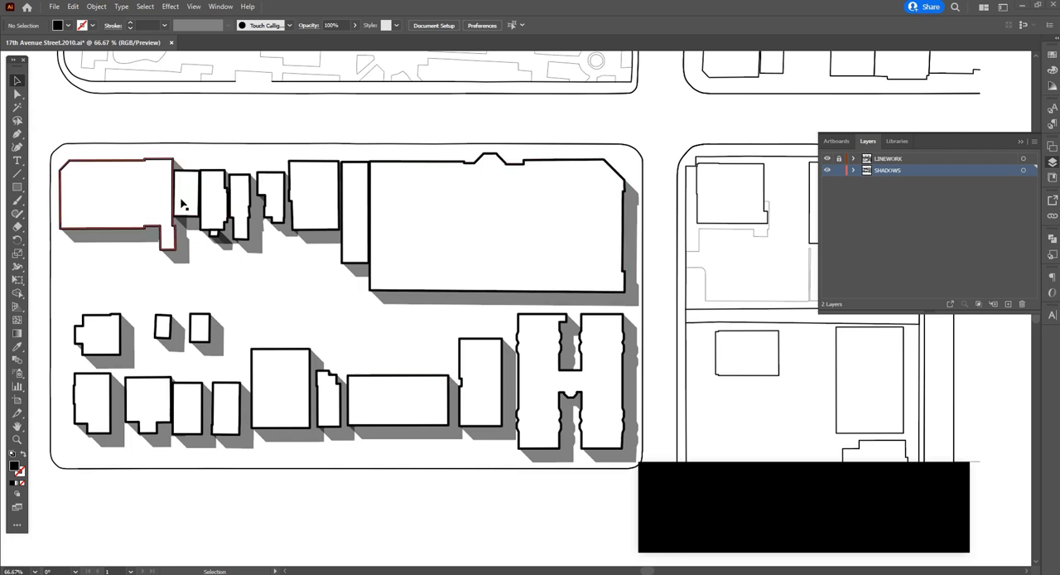
{"action": "scroll", "coordinate": [181, 206], "scroll_direction": "up", "scroll_amount": 1}
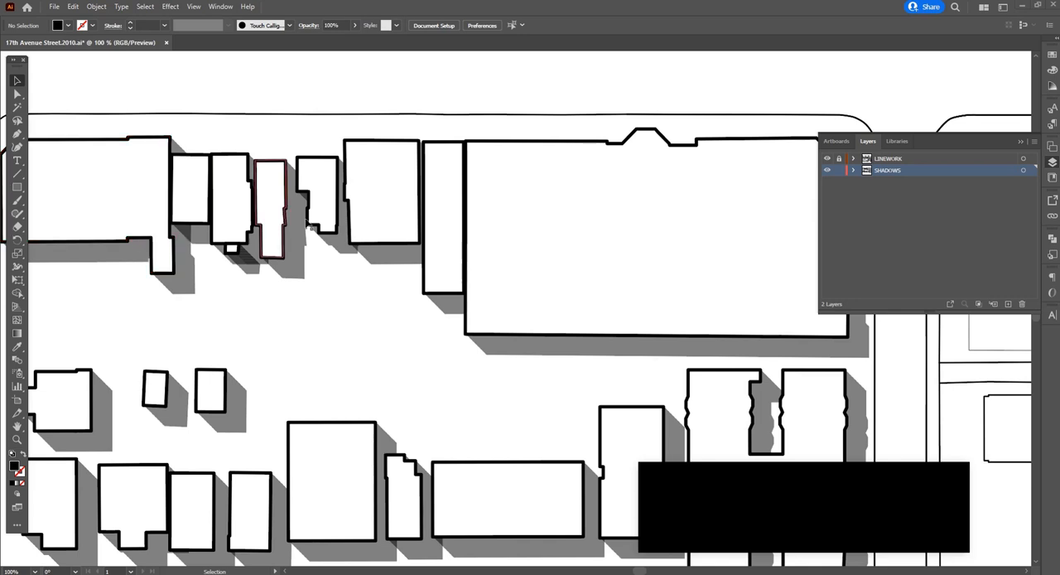
{"action": "scroll", "coordinate": [316, 216], "scroll_direction": "down", "scroll_amount": 1}
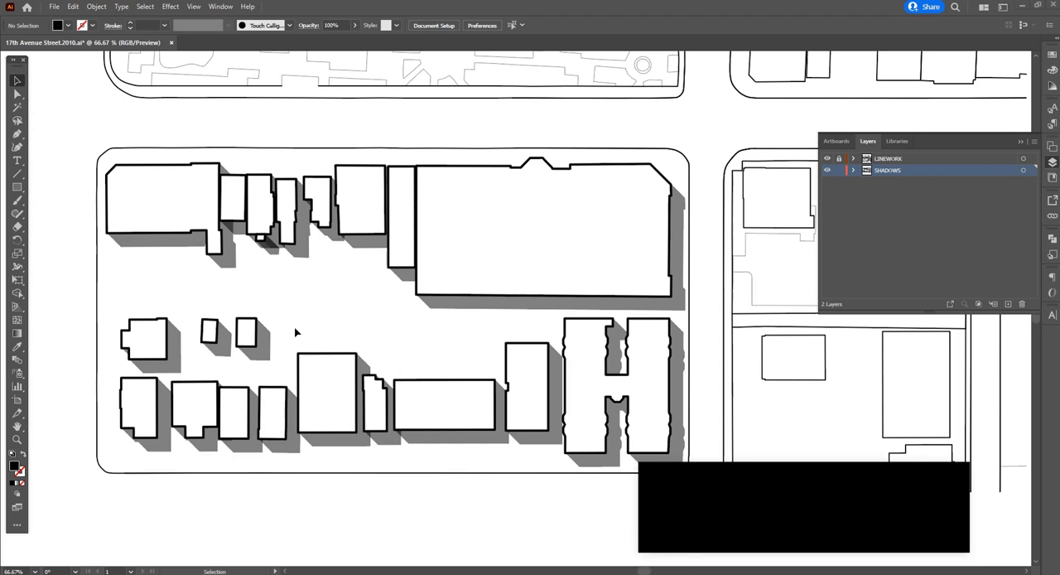
{"action": "key", "text": "ctrl+z"}
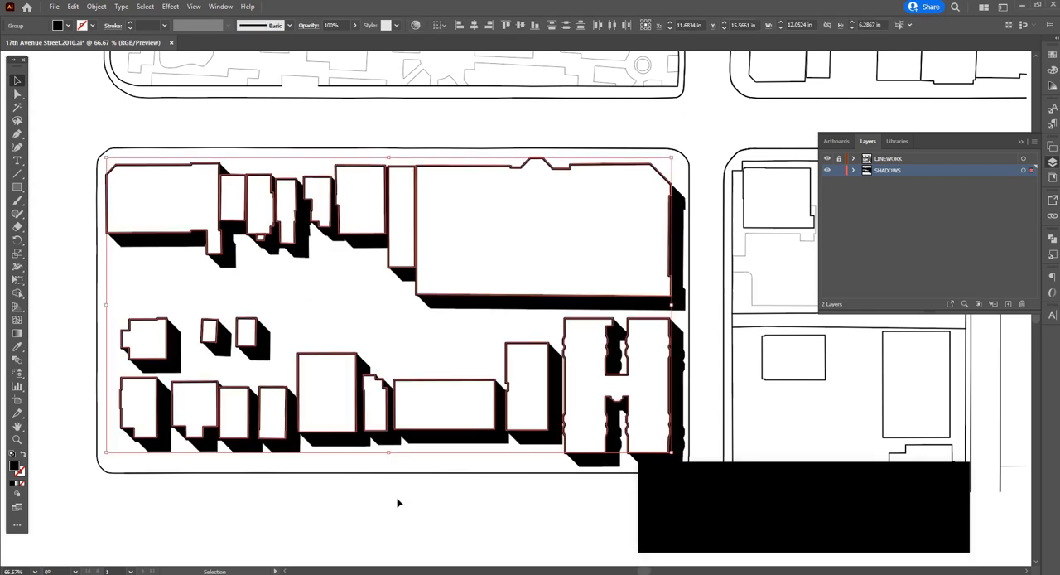
Target the whole SHADOWS layer, set its opacity to 50%, and deselect the artwork
{"action": "left_click", "coordinate": [1022, 170]}
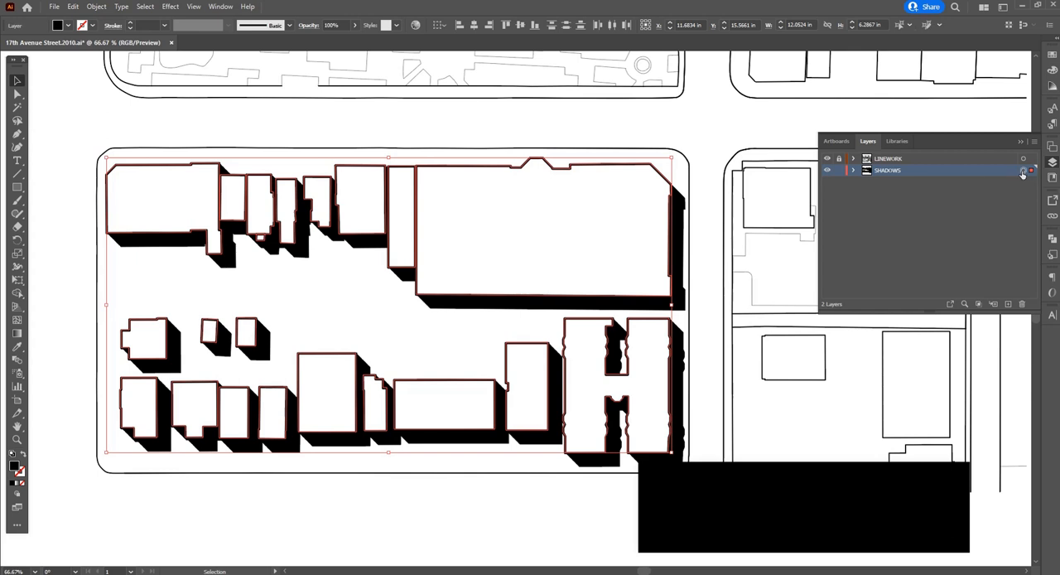
{"action": "left_click", "coordinate": [972, 226]}
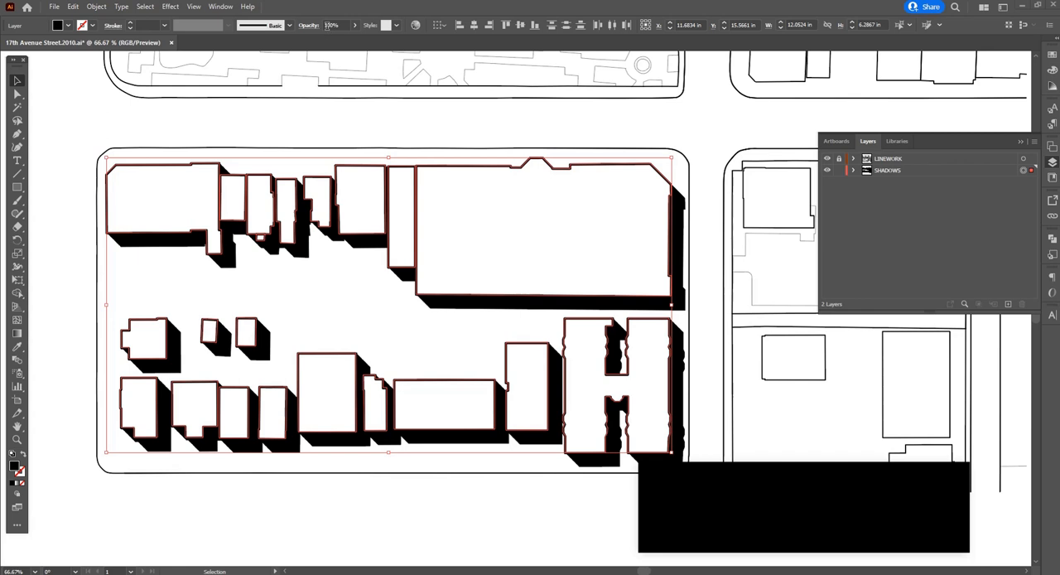
{"action": "left_click", "coordinate": [330, 26]}
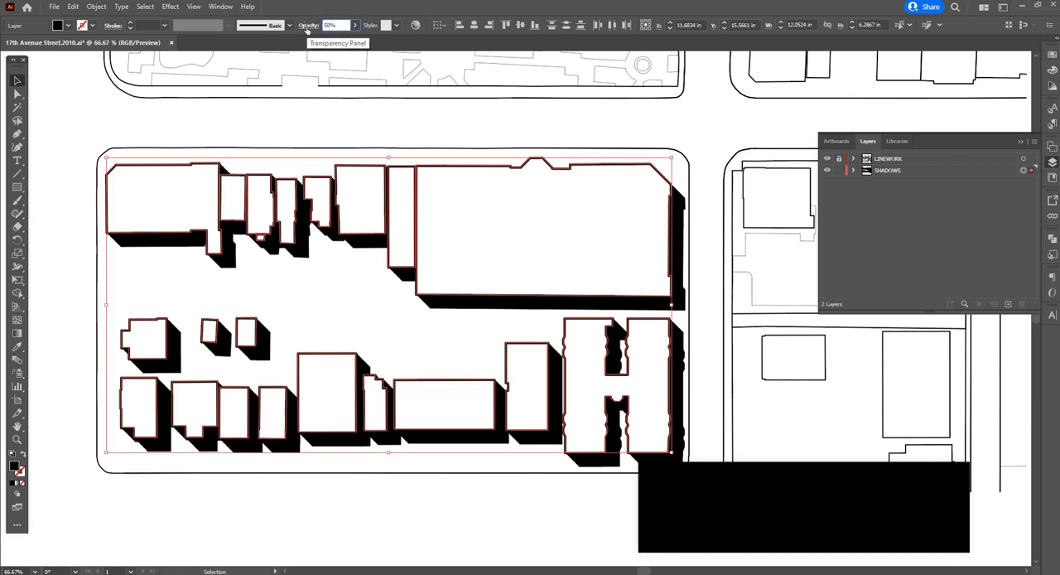
{"action": "type", "text": "50%"}
{"action": "key", "text": "Return"}
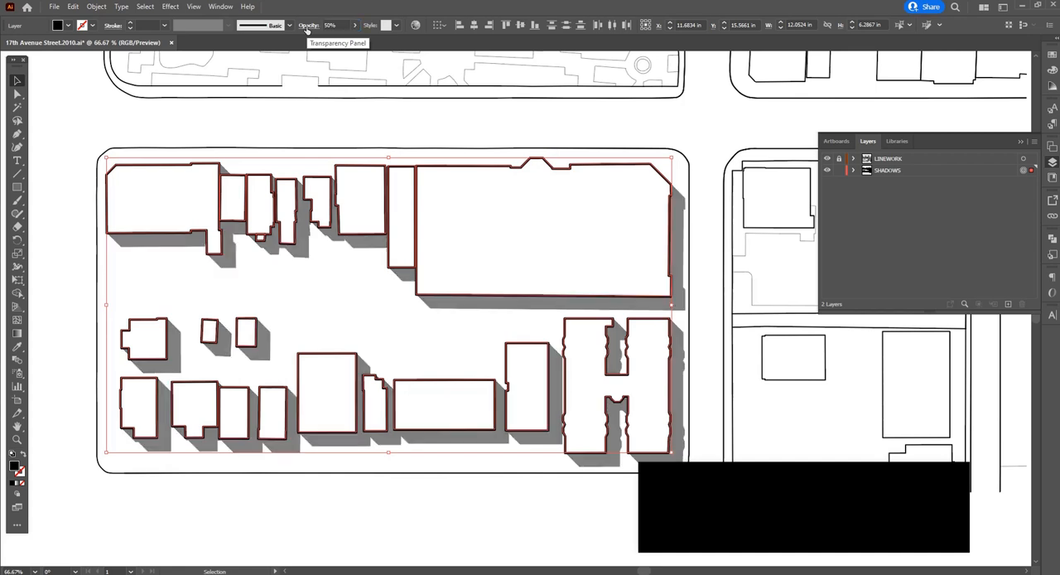
{"action": "left_click", "coordinate": [301, 326]}
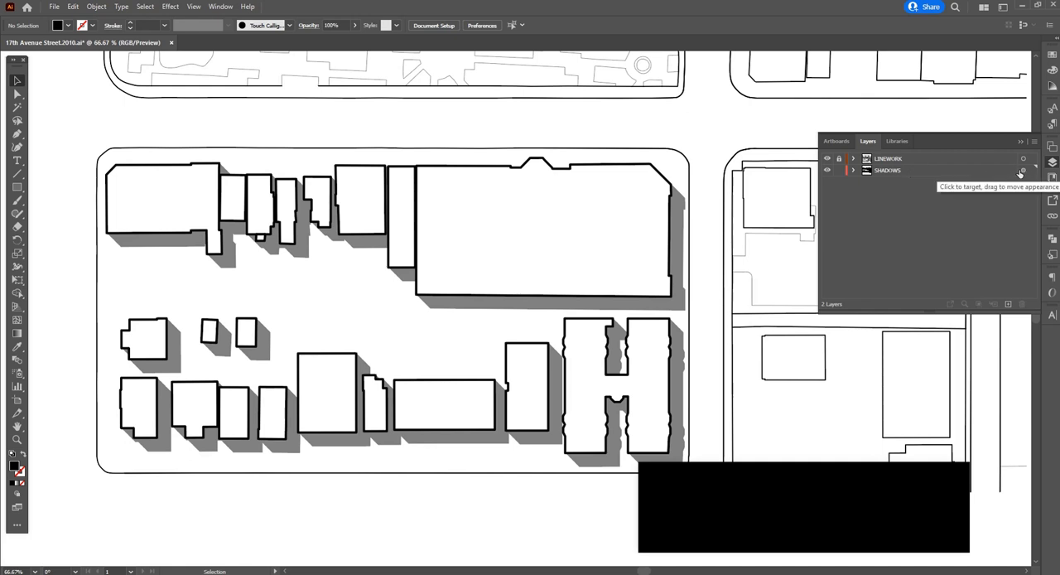
{"action": "left_click", "coordinate": [636, 175]}
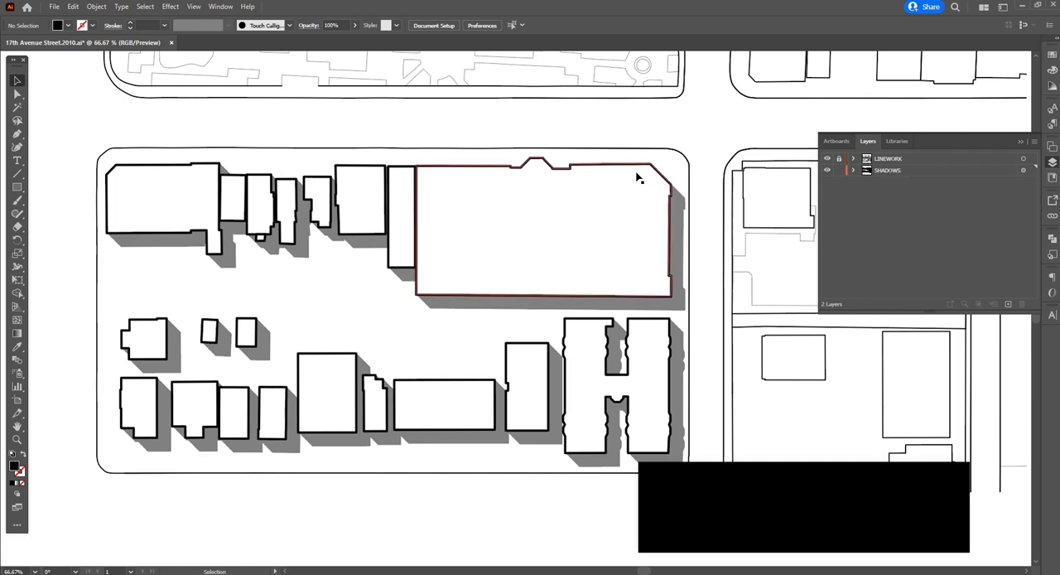